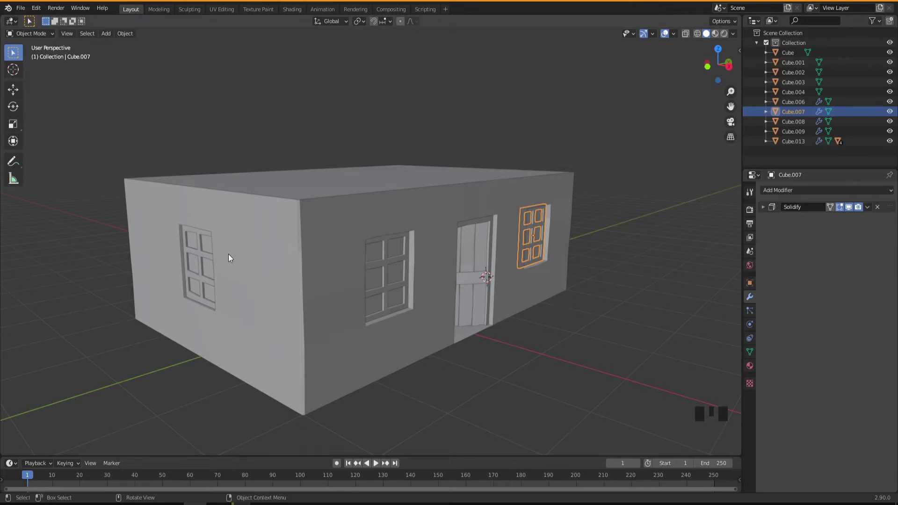
- Add a Bevel modifier with an amount of 0.002 m to the front window beyond the door, matching the other front window
left_click(374, 285)
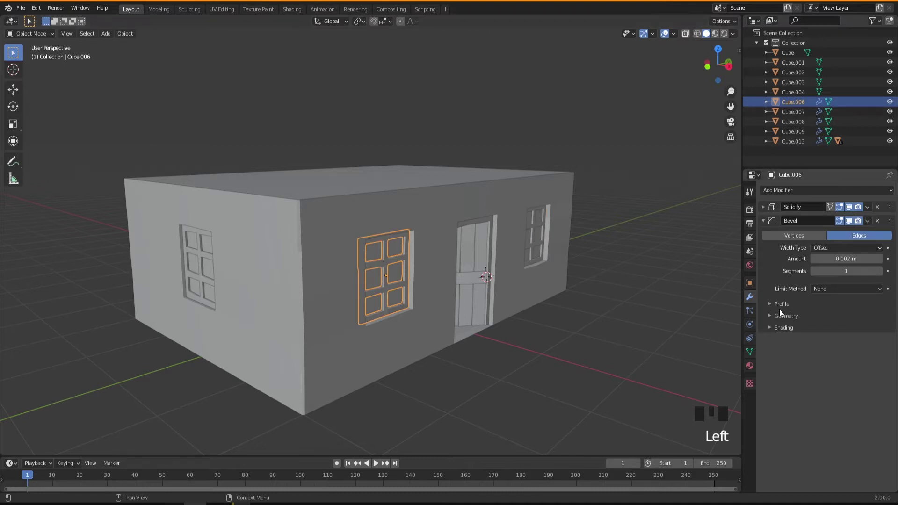
left_click(852, 259)
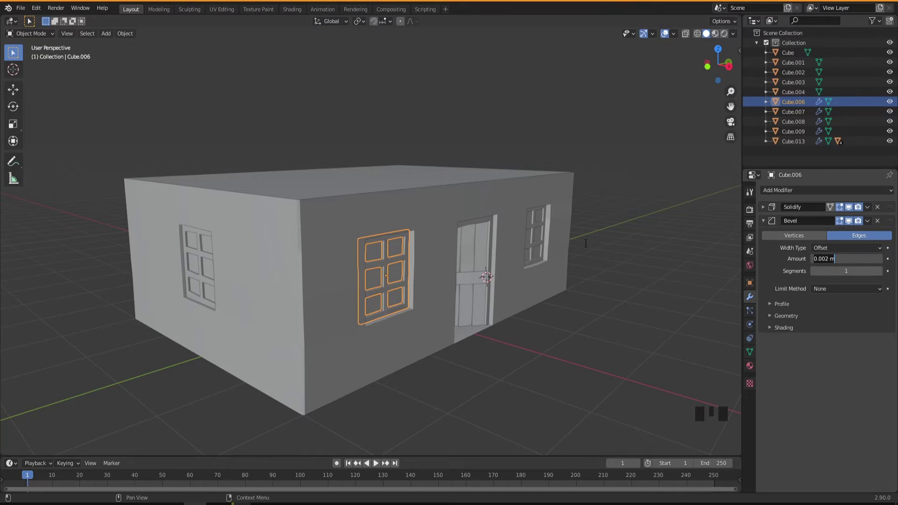
left_click(538, 226)
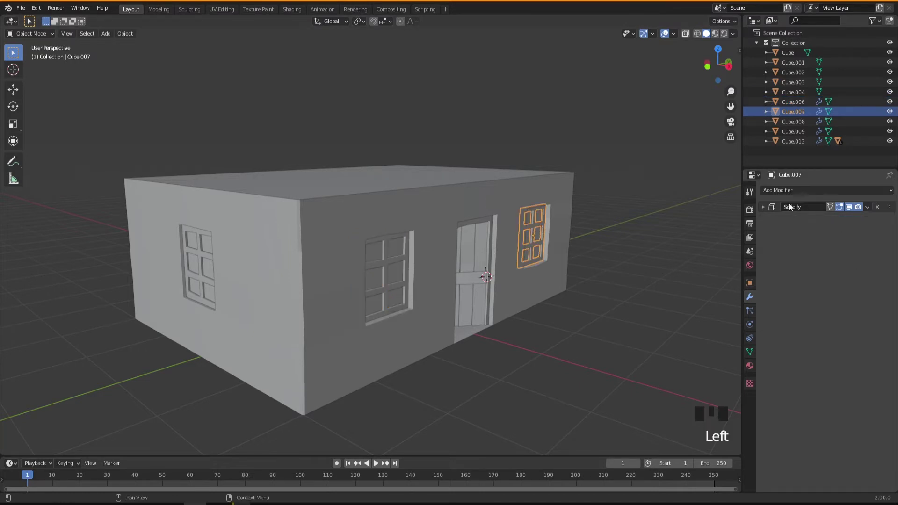
left_click(781, 189)
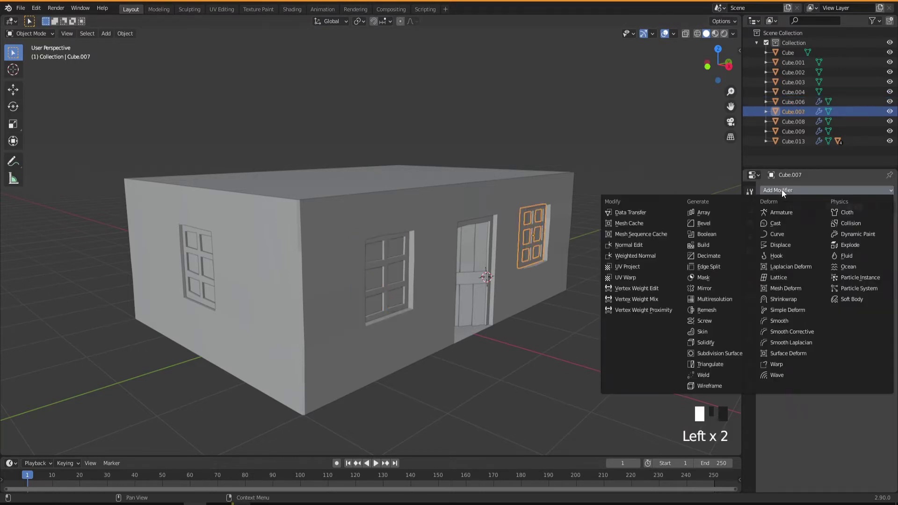
left_click(703, 223)
left_click(844, 259)
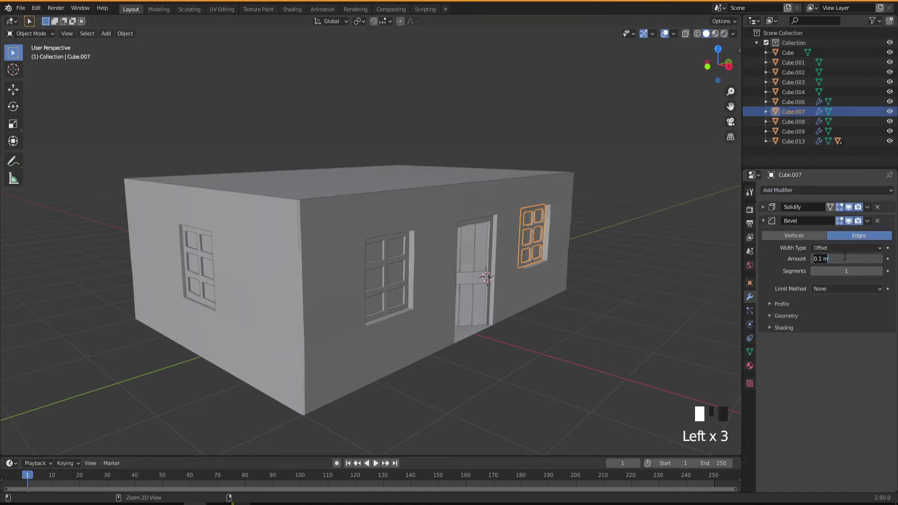
type("0.002")
key("Return")
- Add a Bevel modifier with an amount of 0.002 m to the window in the side wall
left_click(202, 255)
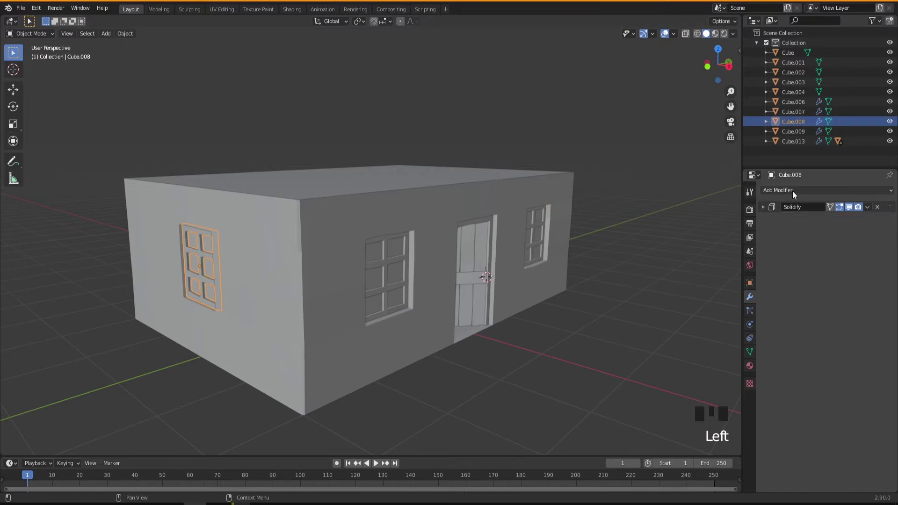
left_click(793, 191)
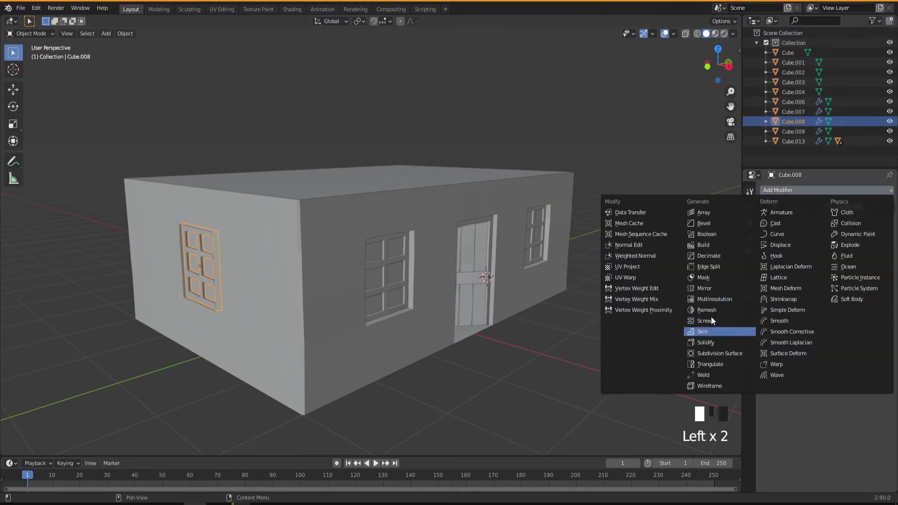
left_click(704, 224)
left_click(846, 258)
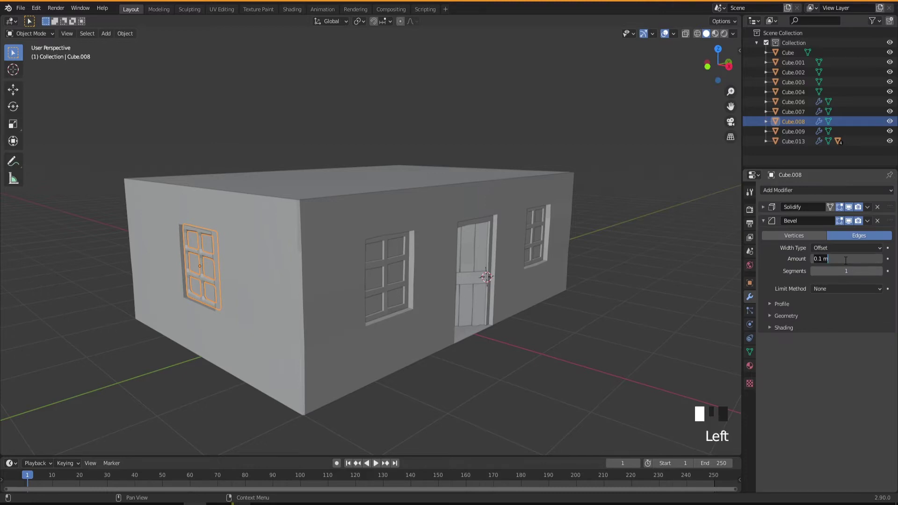
type("0.002")
key("Return")
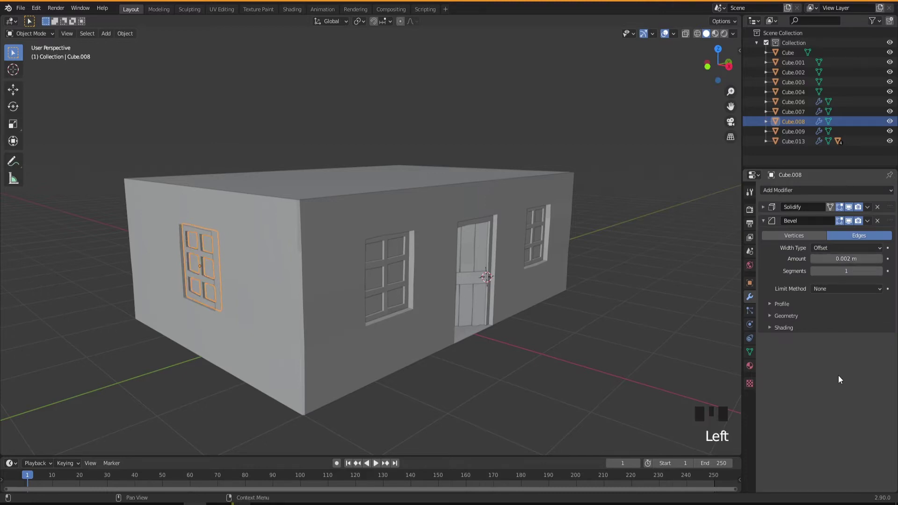
- Inspect the bevelled side window up close, and examine the front windows, the door and the house corner
key("KP_Decimal")
middle_click_drag(290, 293, 369, 277)
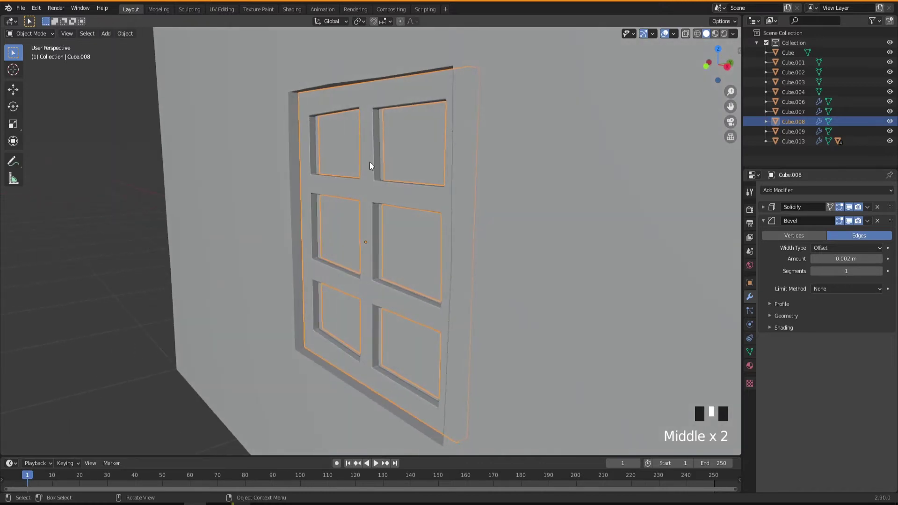
middle_click_drag(372, 167, 371, 200)
scroll(370, 201, "down", 5)
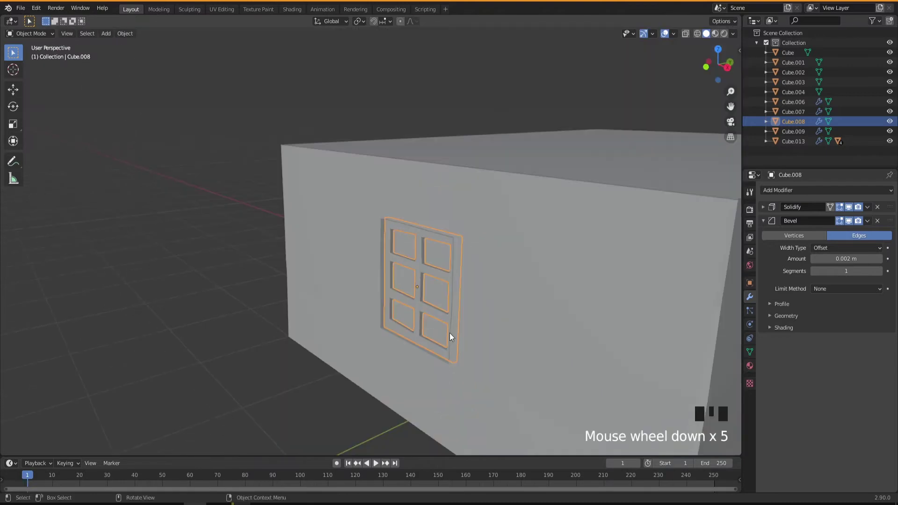
middle_click_drag(505, 311, 515, 282, "shift")
scroll(514, 299, "down", 2)
middle_click_drag(512, 313, 437, 271, "shift")
scroll(434, 269, "up", 4)
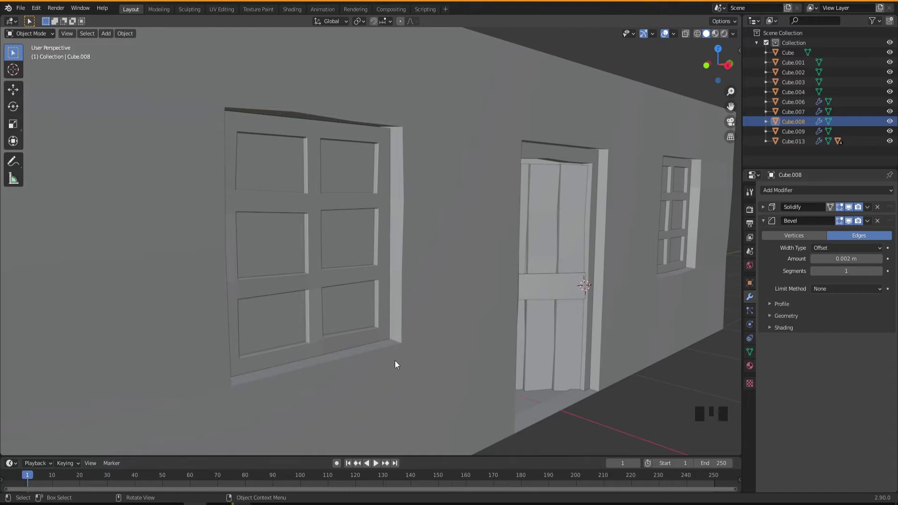
middle_click_drag(385, 382, 464, 326, "shift")
scroll(459, 364, "down", 2)
middle_click_drag(436, 366, 453, 309, "shift")
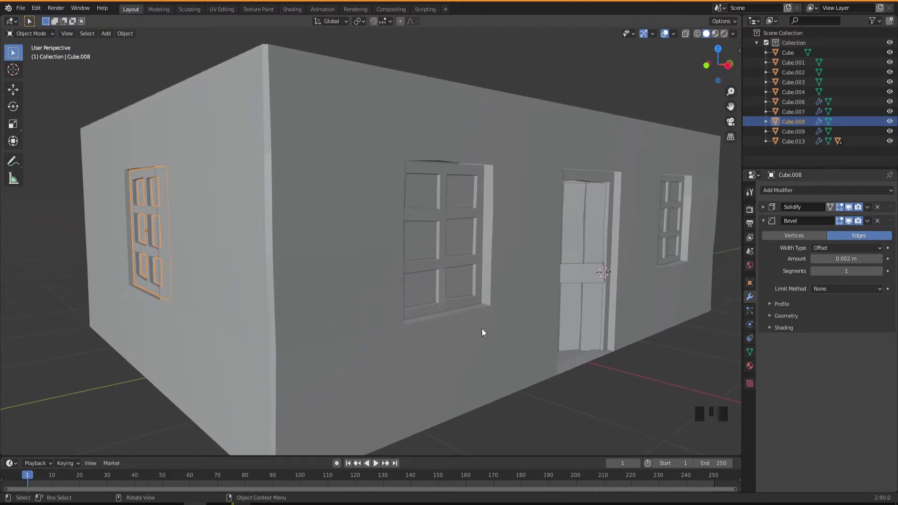
middle_click_drag(504, 358, 495, 349, "shift")
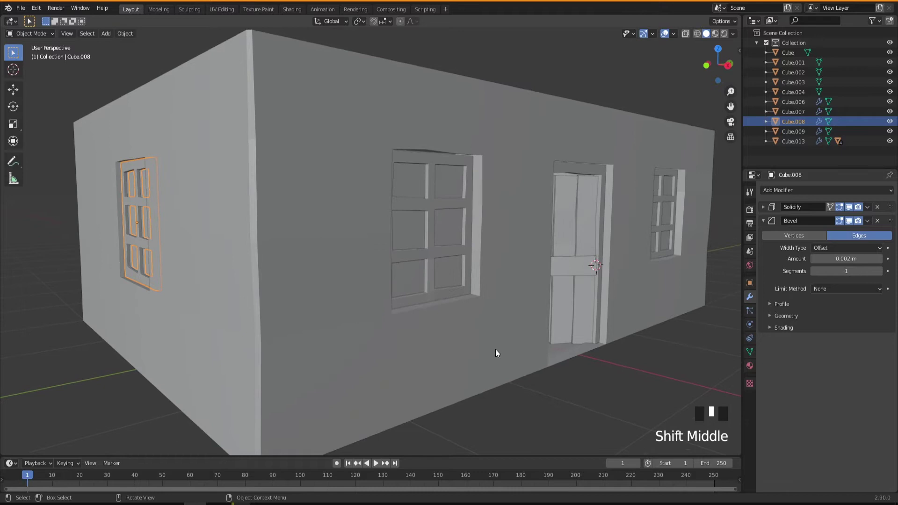
- Add a Bevel modifier to the house walls and examine its effect around the front window opening
left_click(308, 210)
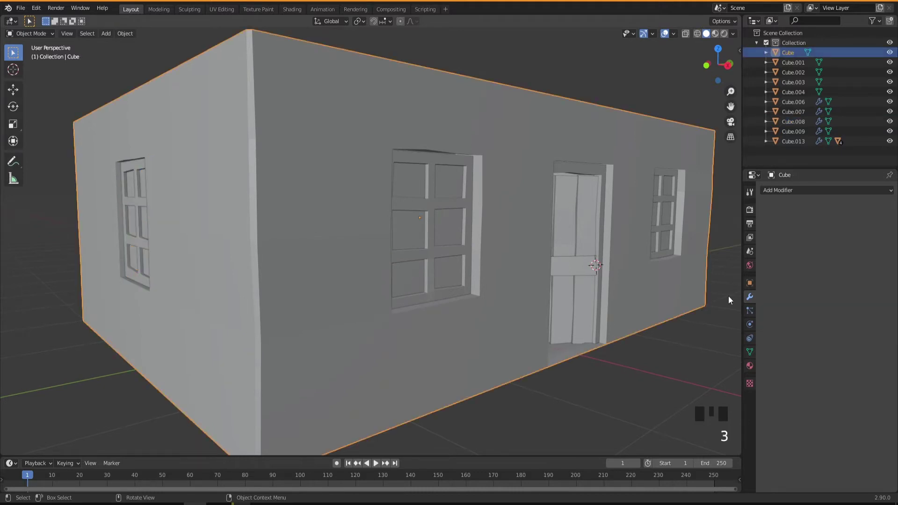
left_click(779, 191)
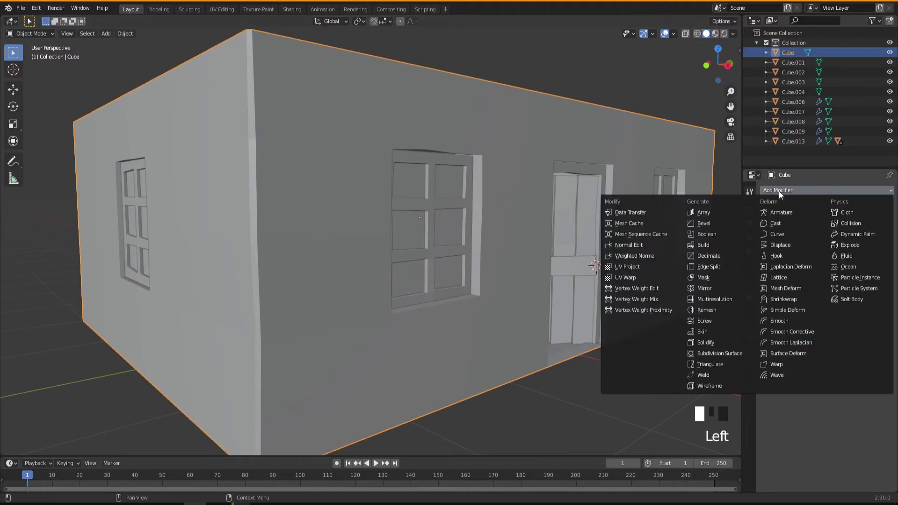
left_click(703, 223)
middle_click_drag(574, 277, 506, 197)
scroll(503, 198, "up", 2)
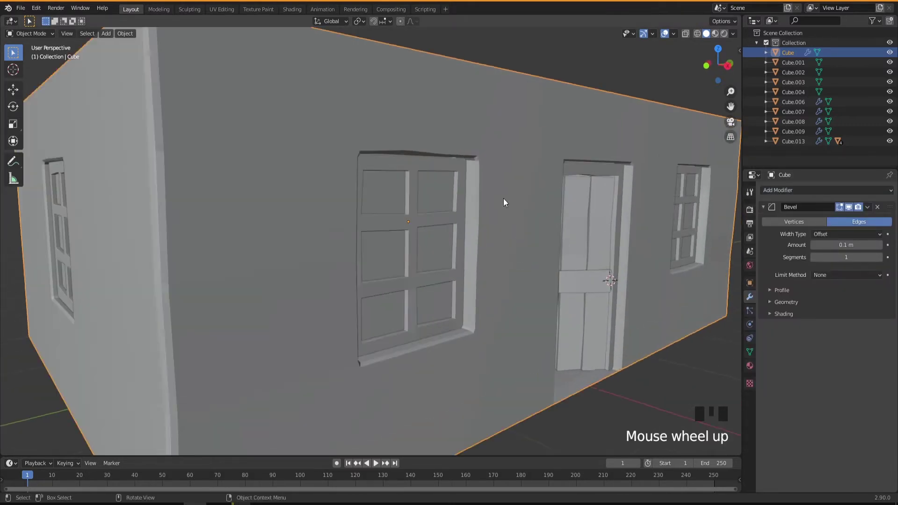
middle_click_drag(485, 242, 485, 235)
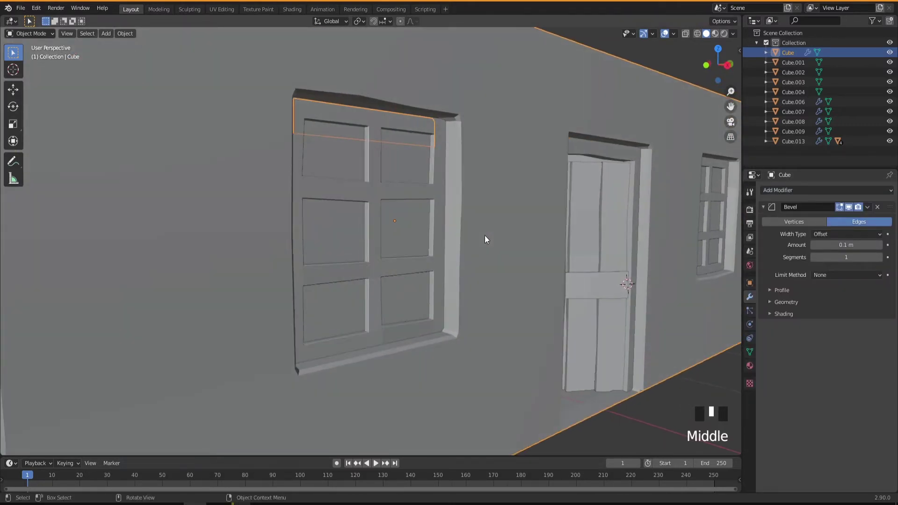
- Set the walls' Bevel amount to 0.004 m
left_click(847, 246)
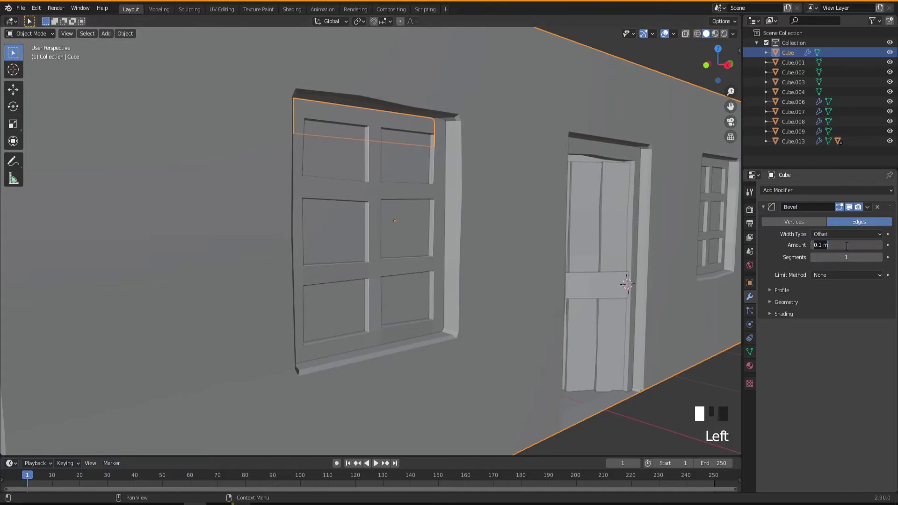
key("BackSpace")
key("BackSpace")
key("BackSpace")
key("BackSpace")
key("BackSpace")
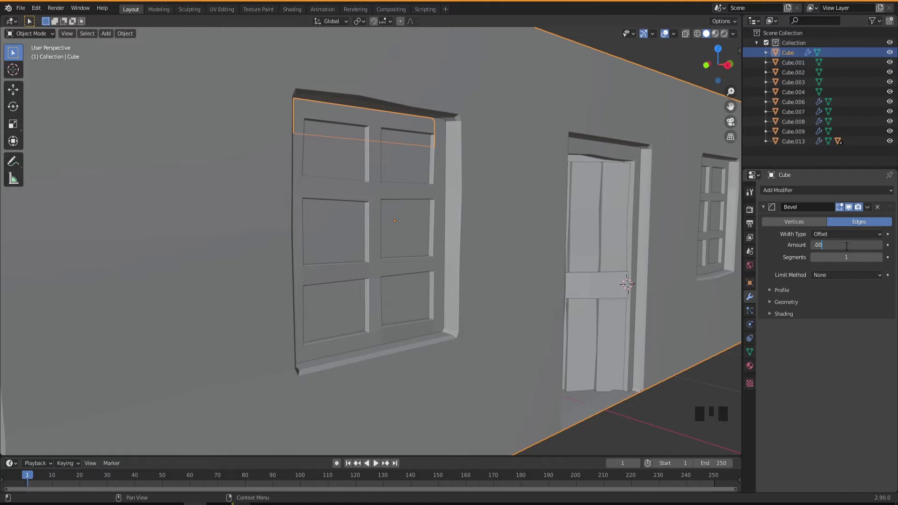
key("Return")
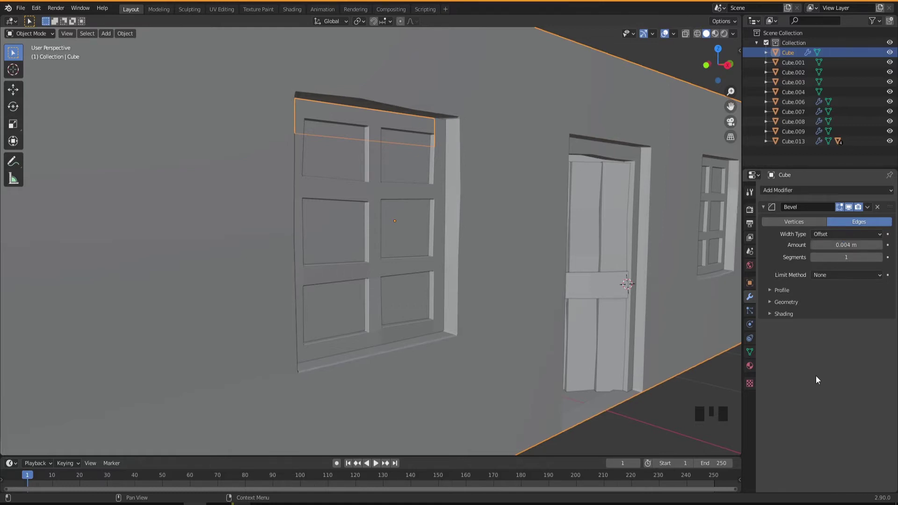
- Compare the walls with and without the Bevel by toggling its viewport display, and look over the house from several sides
middle_click_drag(440, 262, 476, 283)
scroll(495, 306, "down", 3)
mouse_move(379, 265)
middle_mouse_down()
mouse_move(370, 251)
mouse_move(378, 254)
middle_mouse_up()
scroll(357, 223, "up", 2)
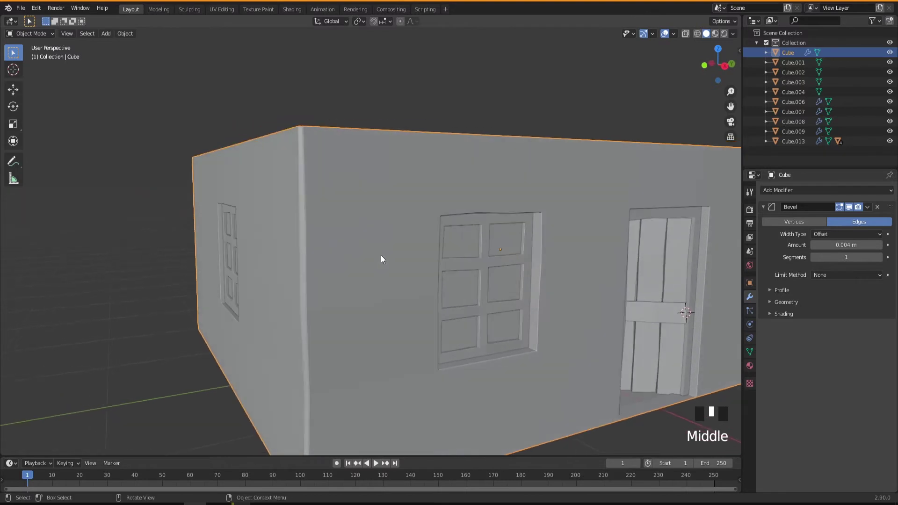
left_click(849, 207)
left_click(850, 208)
left_click(849, 207)
left_click(849, 206)
left_click(850, 206)
left_click(850, 206)
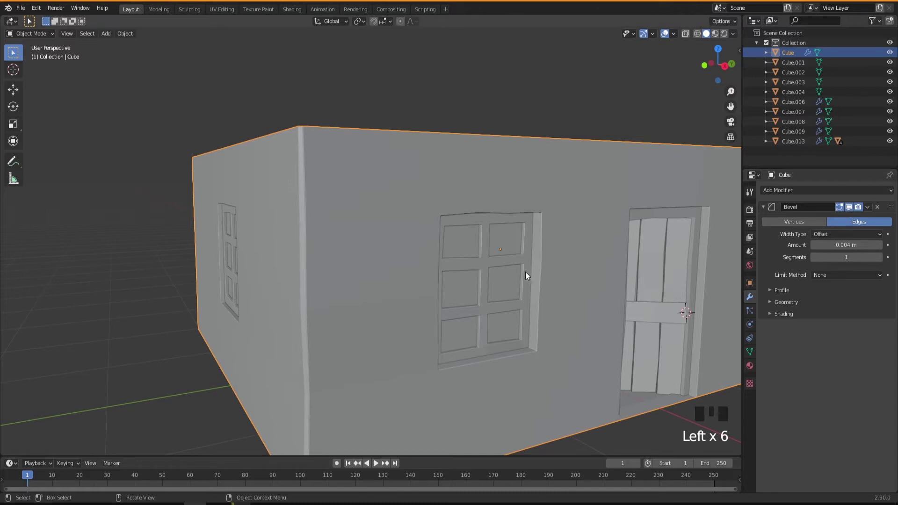
middle_click_drag(566, 310, 439, 285, "shift")
scroll(493, 307, "down", 2)
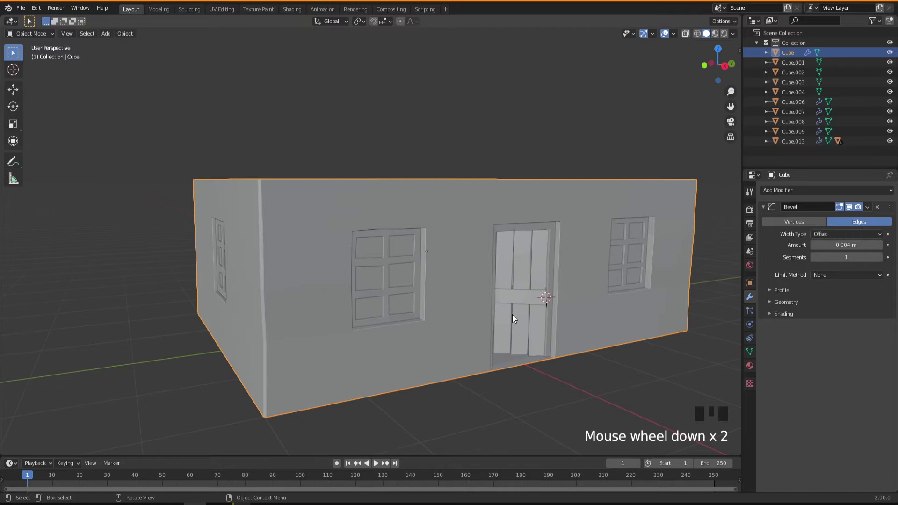
middle_click_drag(503, 311, 430, 307, "shift")
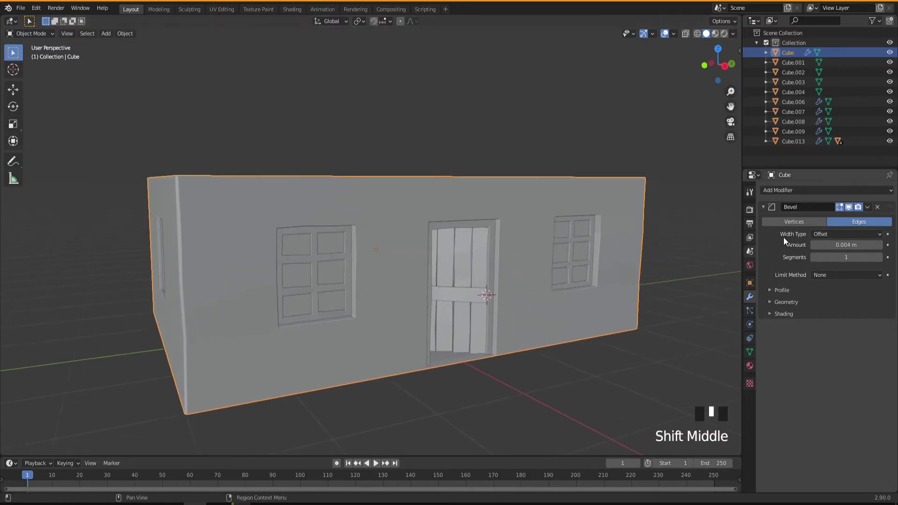
middle_click_drag(341, 318, 418, 338)
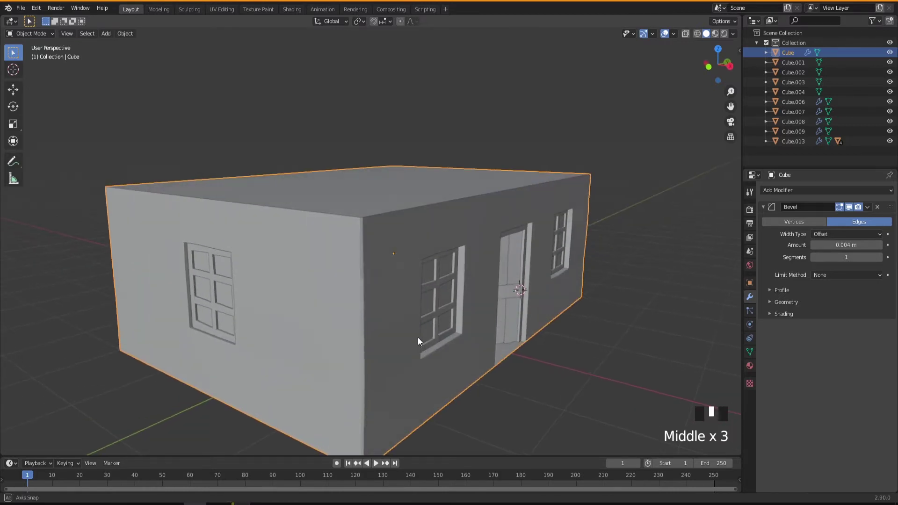
- Select the flat roof on top of the house
left_click(388, 218)
middle_click_drag(383, 240, 406, 301)
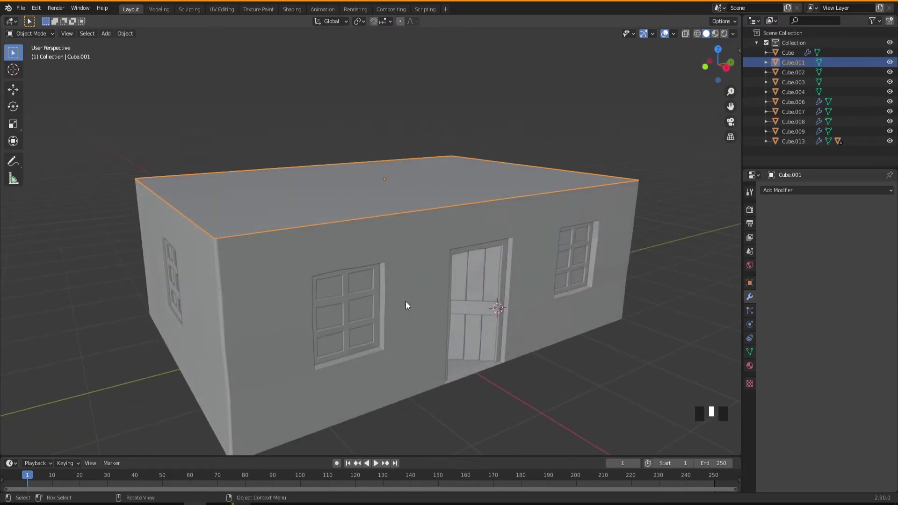
key("g")
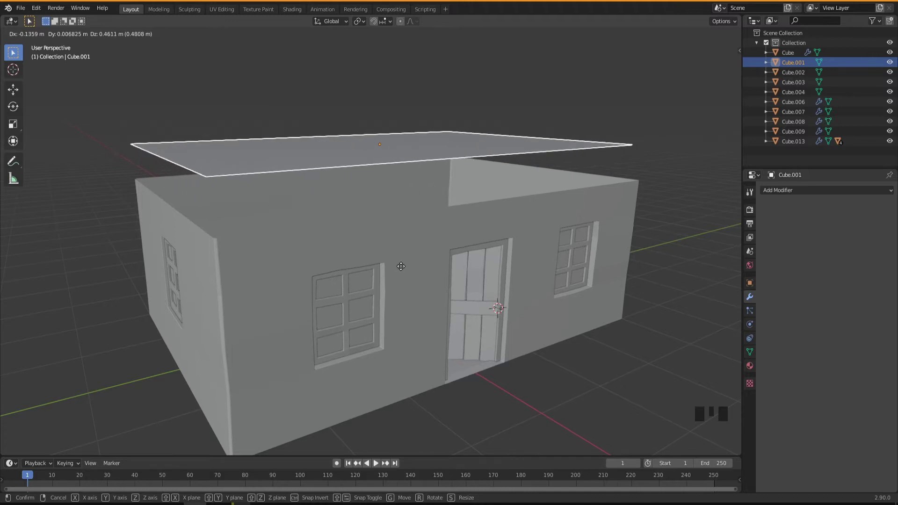
right_click(401, 266)
middle_click_drag(386, 300, 406, 277)
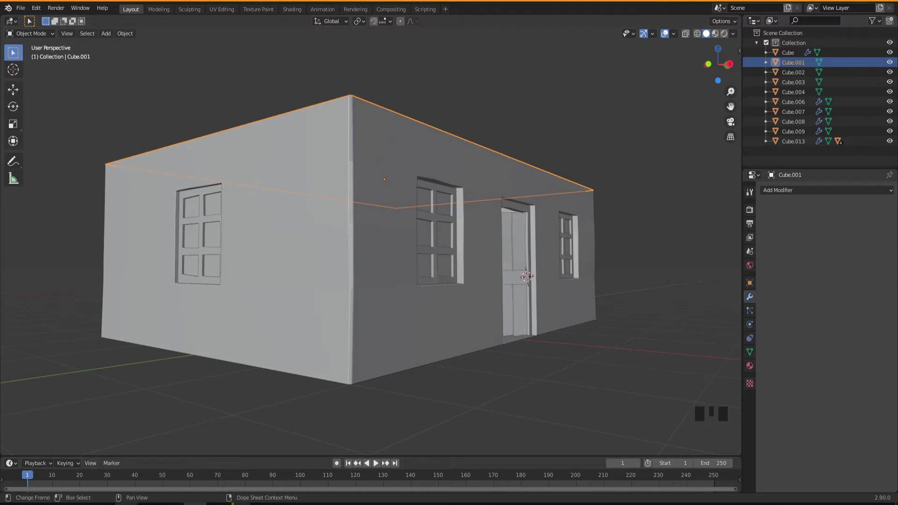
- Switch to the browser, view the stone house and mud house reference photos of Kurdish villages, and return to the Blender model
mouse_move(103, 504)
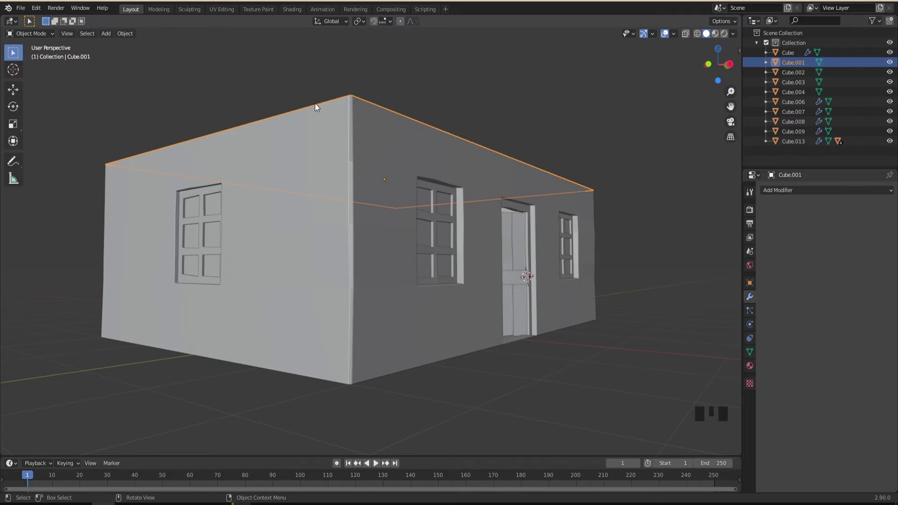
key("alt+Tab")
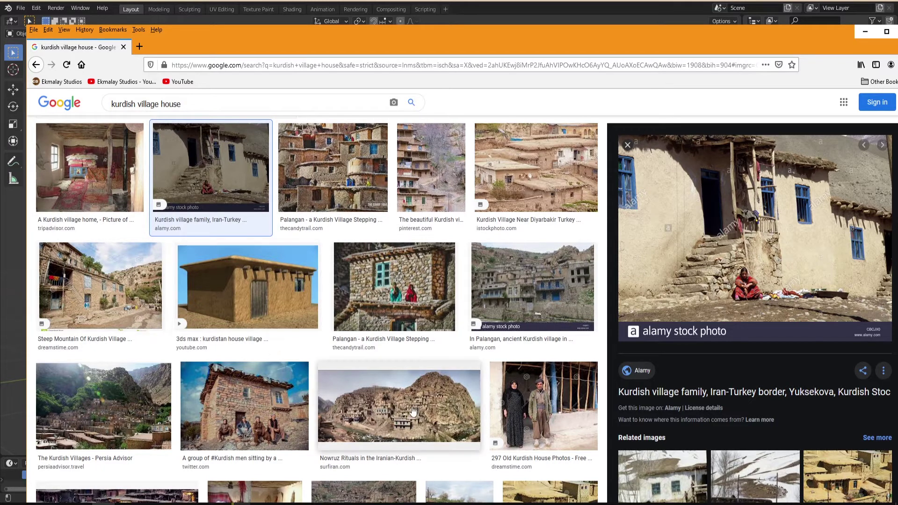
left_click(238, 381)
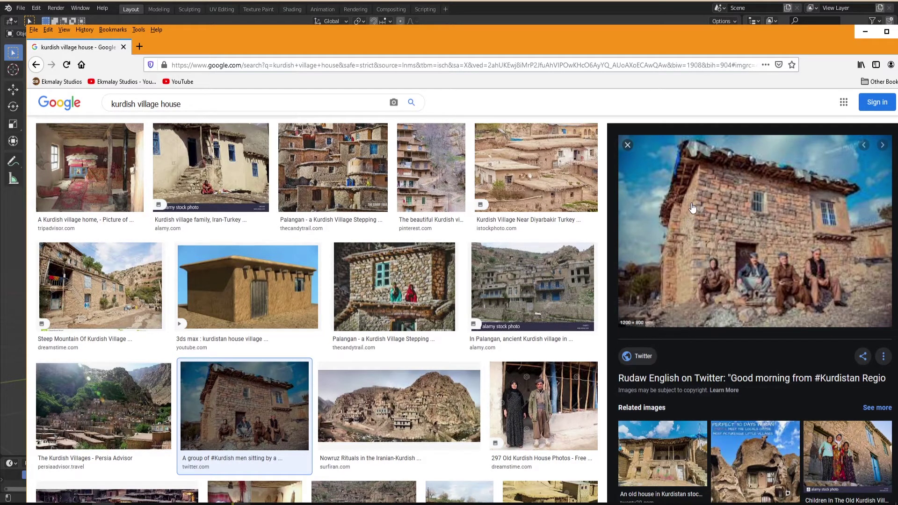
left_click(508, 162)
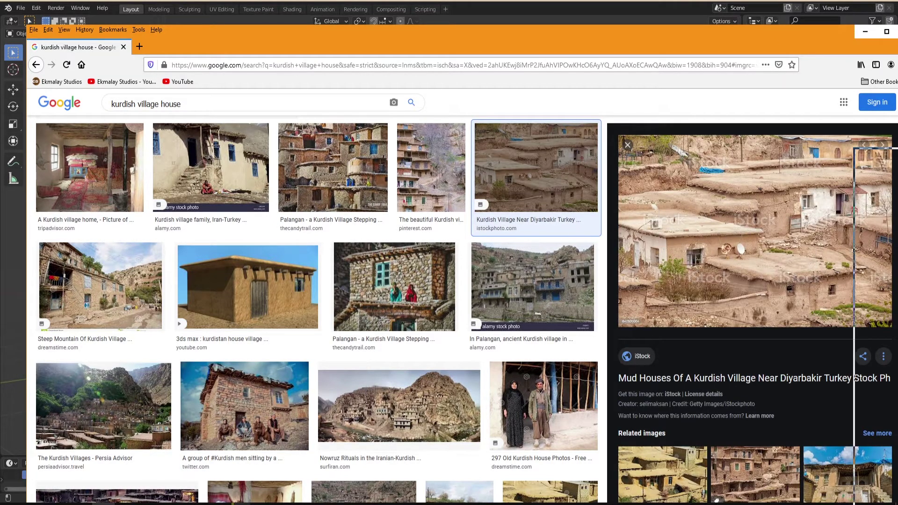
left_click_drag(776, 45, 897, 121)
left_click(814, 299)
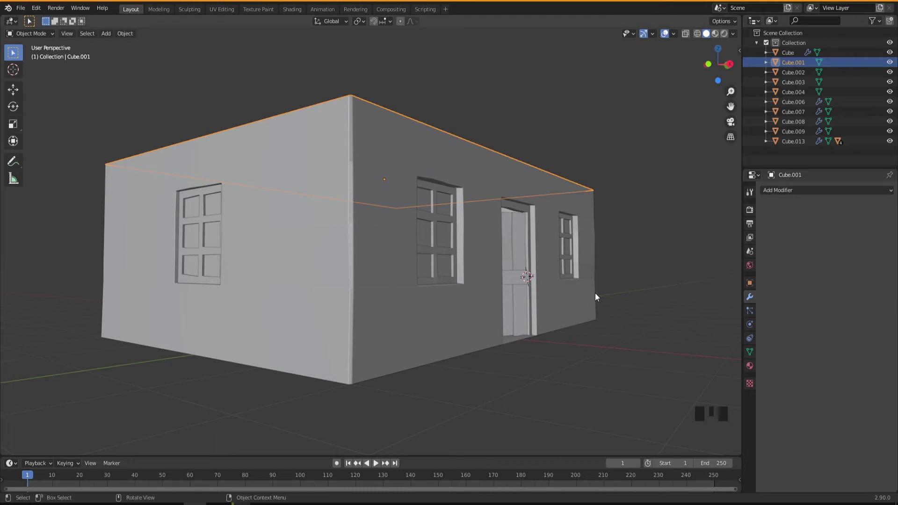
middle_click_drag(351, 203, 392, 226)
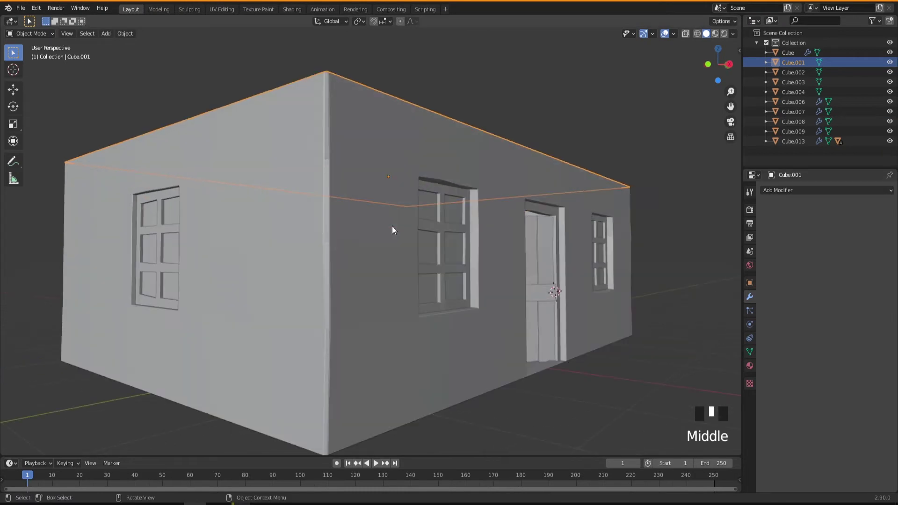
- Scale the flat roof up uniformly by about 1.086 so it overhangs the walls
middle_click_drag(419, 242, 433, 255)
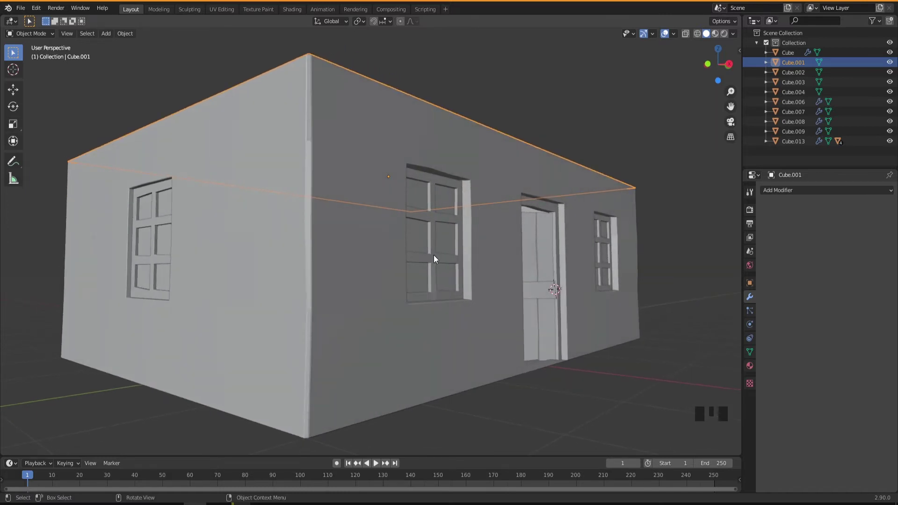
key("s")
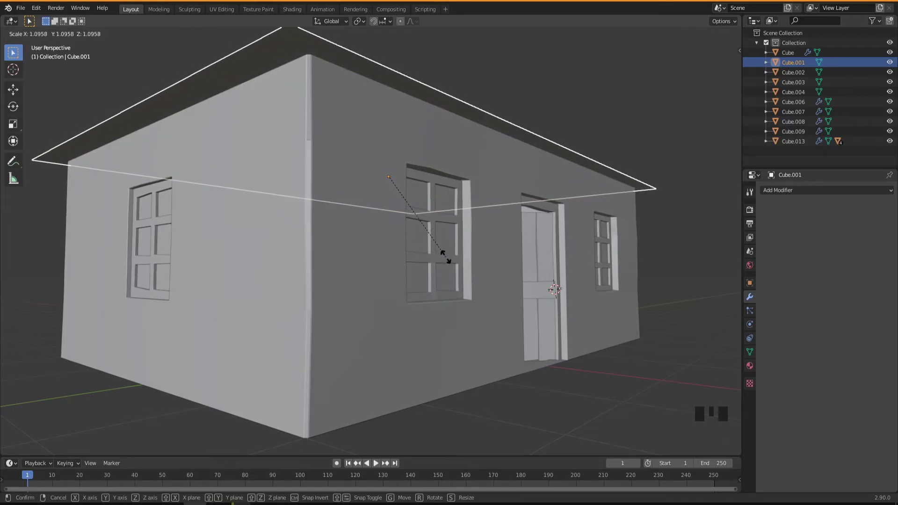
left_click(447, 255)
middle_click_drag(446, 256, 463, 326)
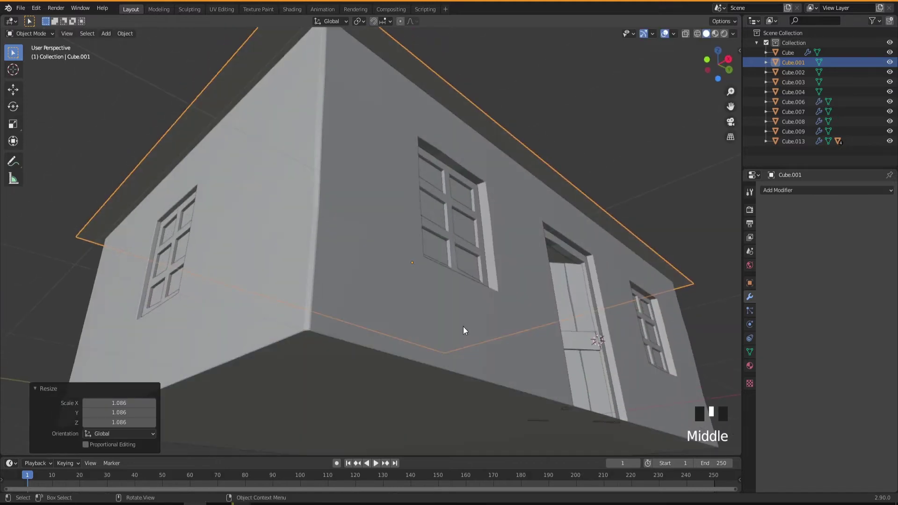
- Widen the roof along the X axis by a factor of about 1.042
scroll(462, 328, "down", 1)
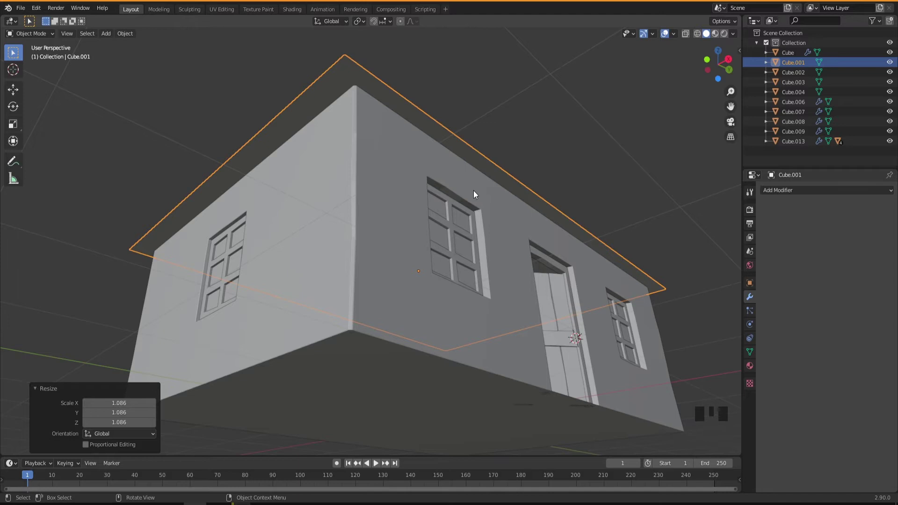
key("s")
key("x")
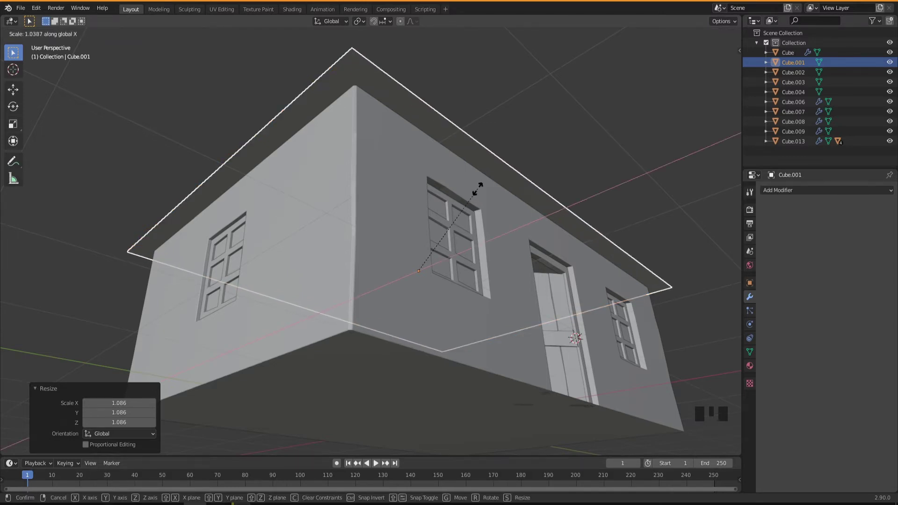
left_click(468, 177)
middle_click_drag(449, 170, 444, 224)
middle_click_drag(452, 335, 435, 266, "shift")
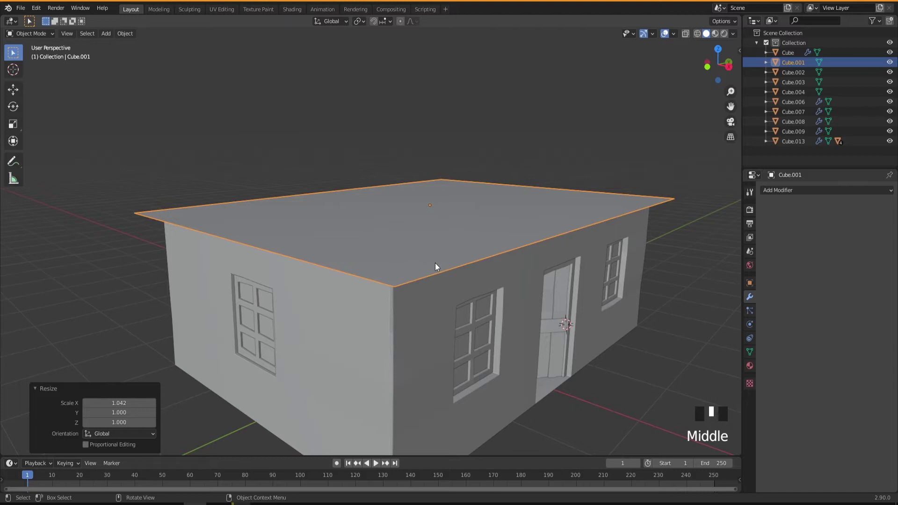
- Edit the roof mesh and extrude its face upward about 0.089 m along Z
key("Tab")
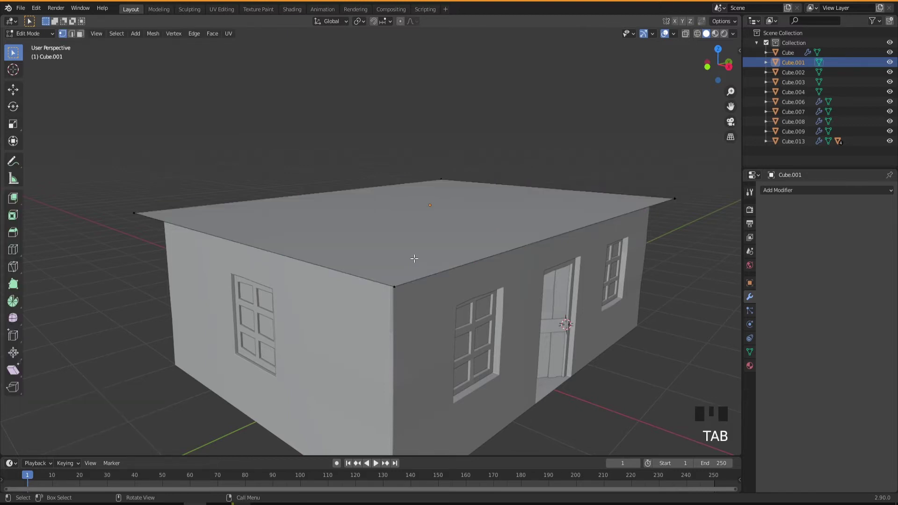
key("3")
left_click(430, 240)
mouse_move(422, 252)
middle_mouse_down()
mouse_move(402, 238)
mouse_move(416, 255)
middle_mouse_up()
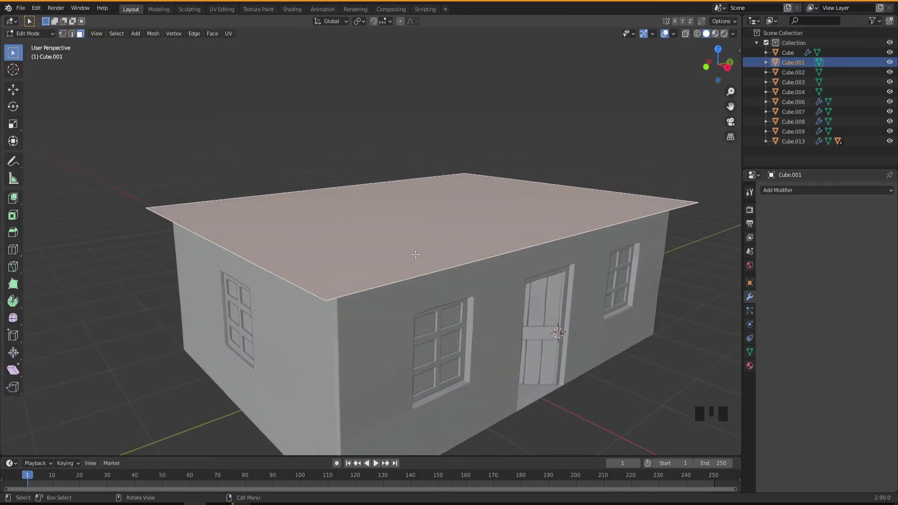
key("e")
key("z")
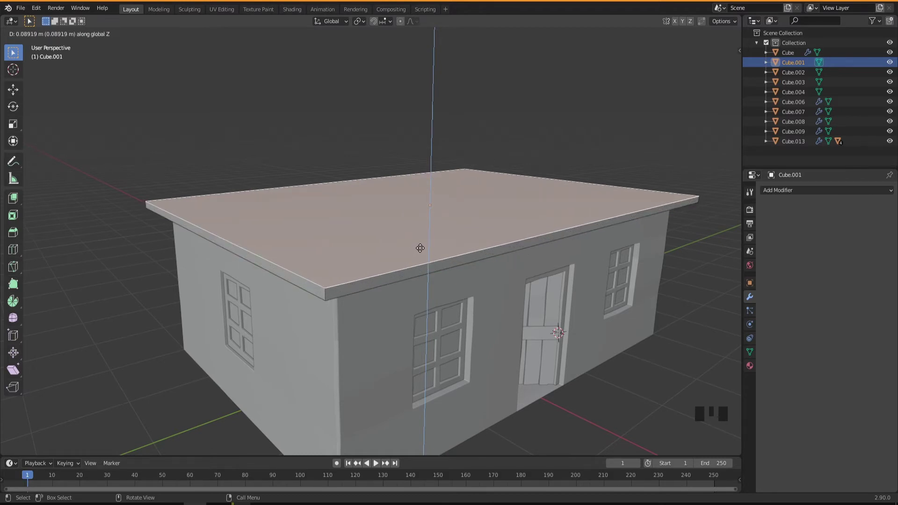
left_click(420, 248)
- Scale the roof's top face down to about 0.979 so the roof edge slopes inward
middle_click_drag(380, 284, 384, 281)
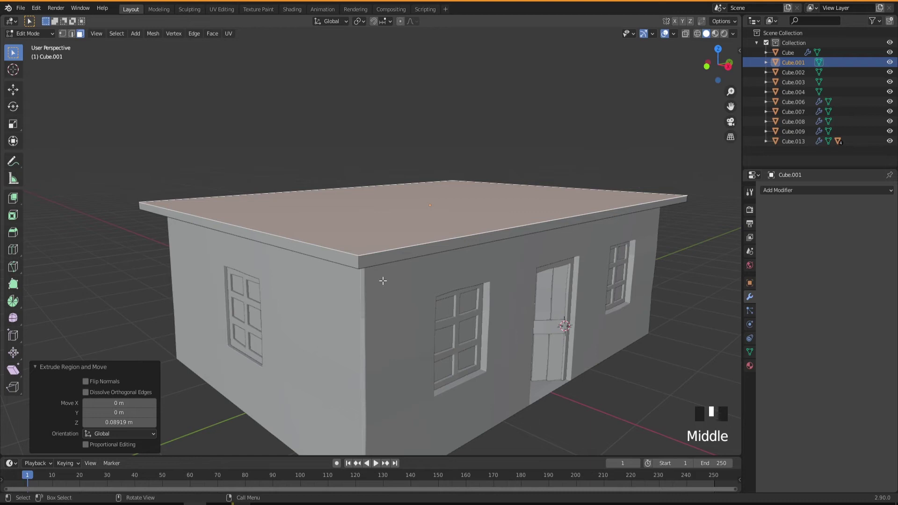
key("s")
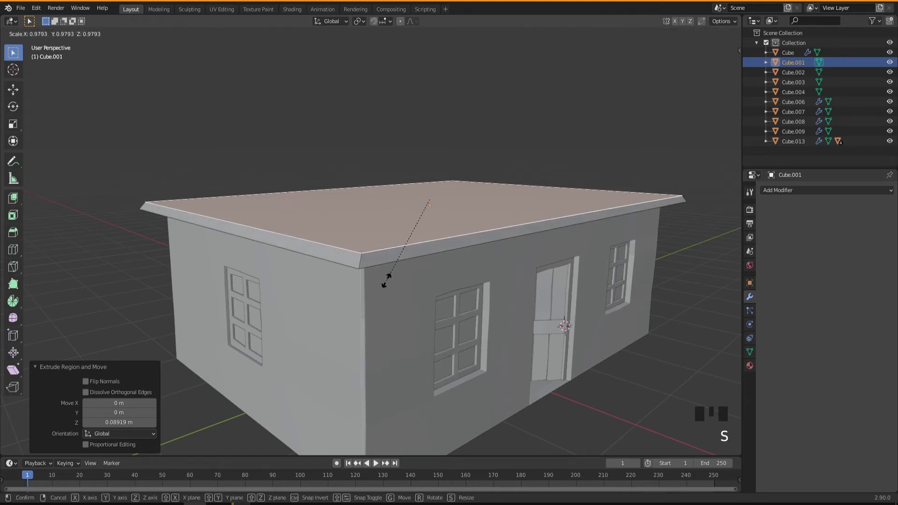
left_click(386, 282)
- Extrude the roof's top face about 0.067 m along Z and scale it to about 0.932 for a second sloped tier
middle_click_drag(386, 288, 384, 294)
key("e")
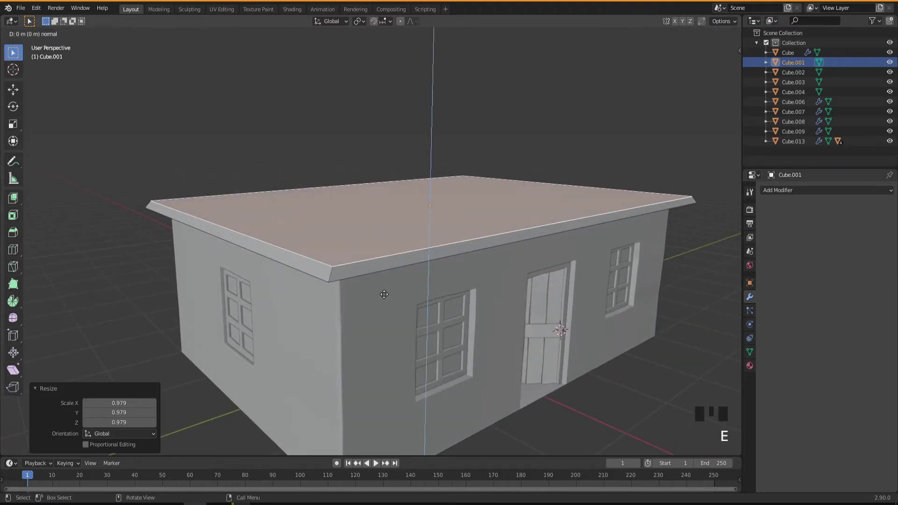
key("z")
left_click(387, 289)
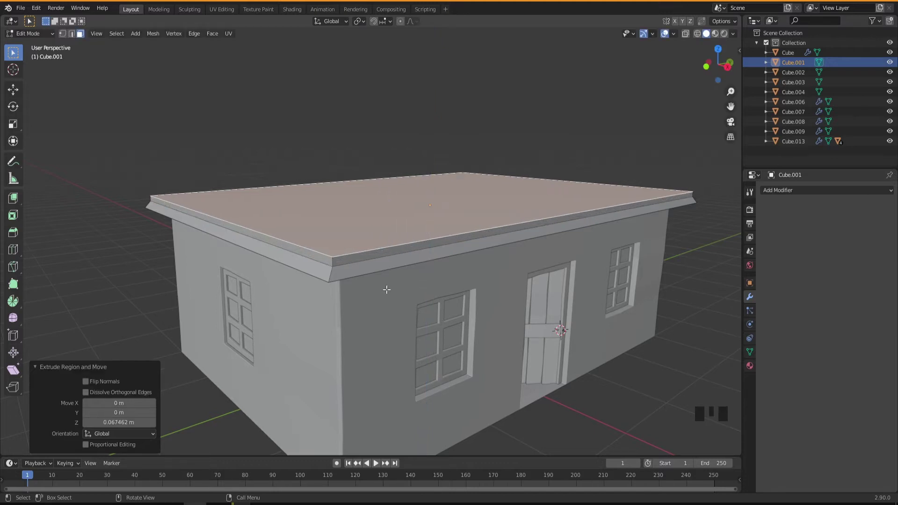
key("s")
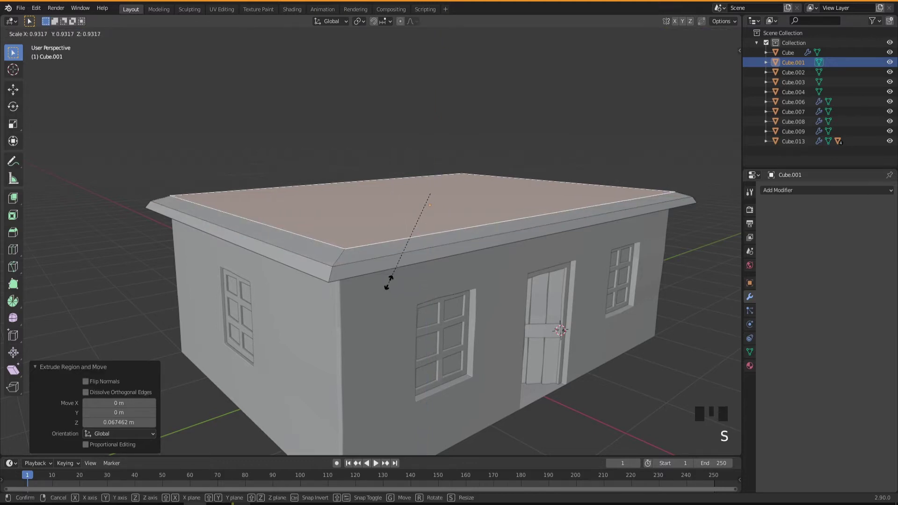
left_click(387, 286)
- Extrude the roof's top face about 0.075 m upward and scale it to about 0.915 for a third tier
mouse_move(387, 287)
middle_mouse_down()
mouse_move(375, 287)
mouse_move(388, 292)
middle_mouse_up()
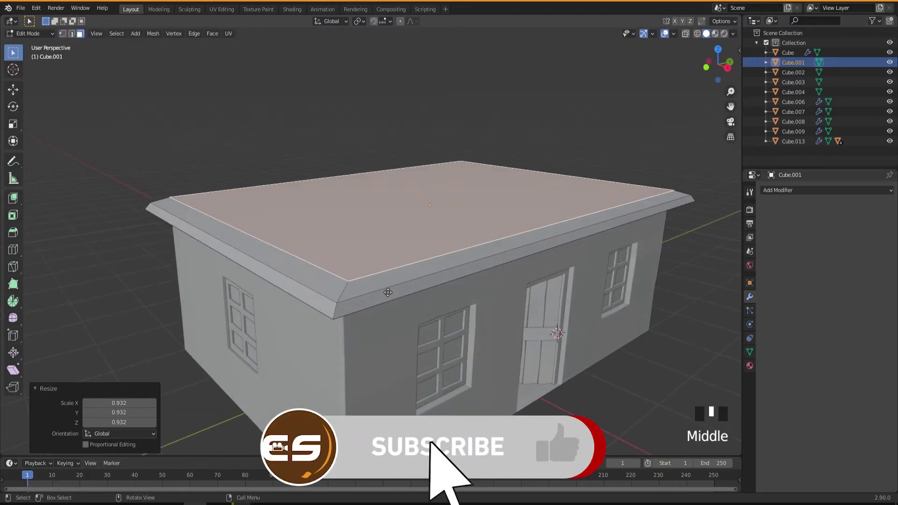
key("e")
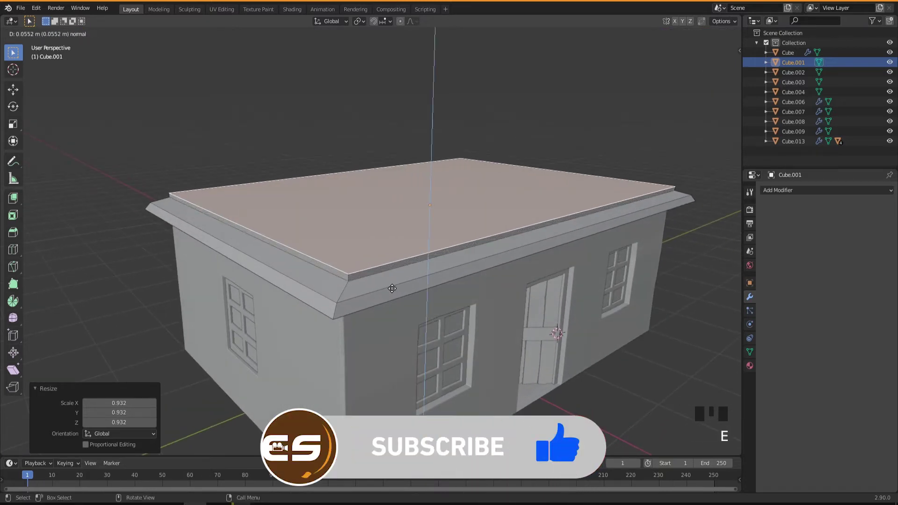
left_click(392, 287)
key("s")
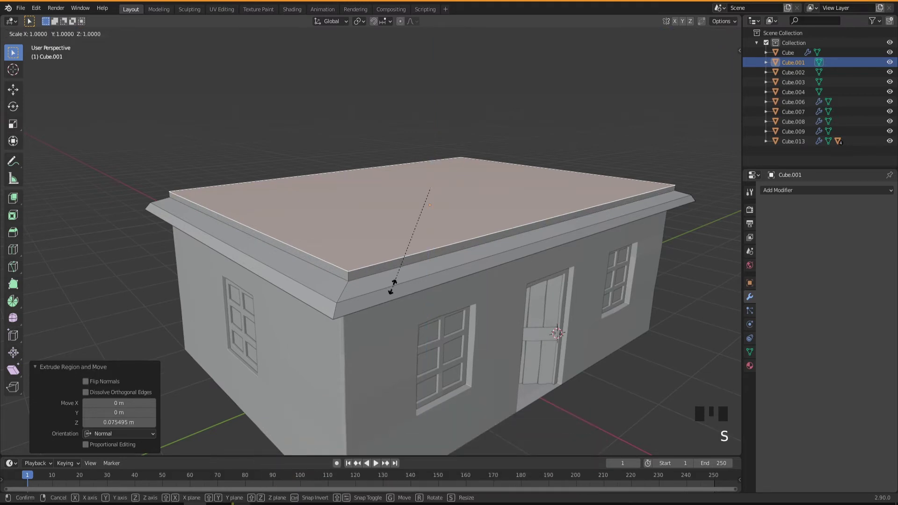
left_click(397, 280)
- Lower the roof's top face about 0.04 m along Z to flatten the upper slope
middle_click_drag(397, 280, 352, 278)
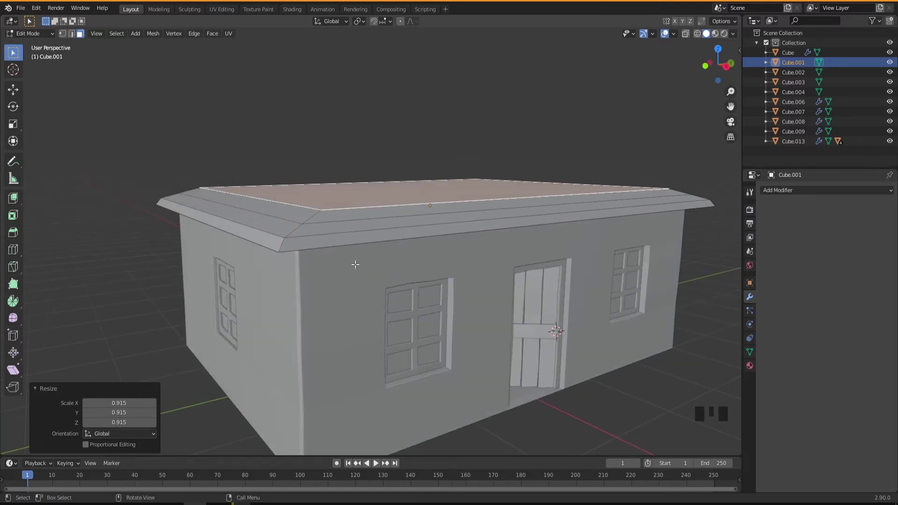
key("s")
key("g")
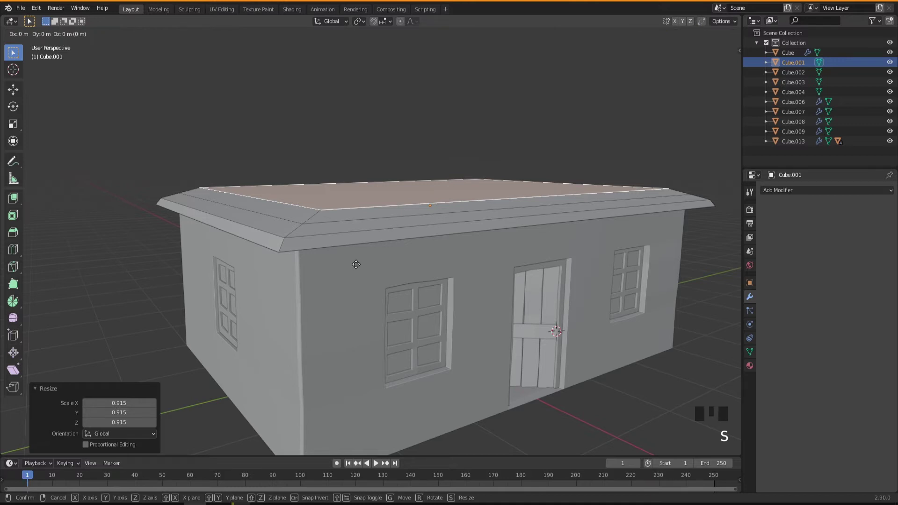
key("z")
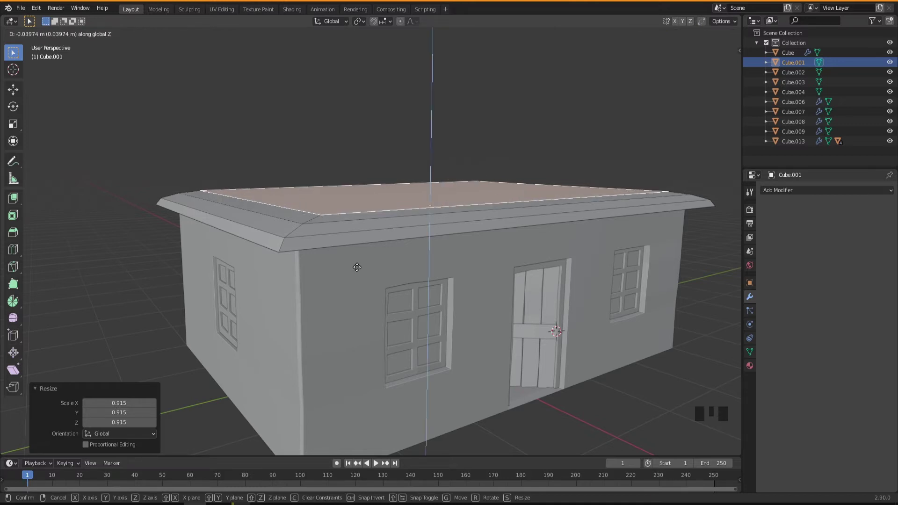
left_click(357, 267)
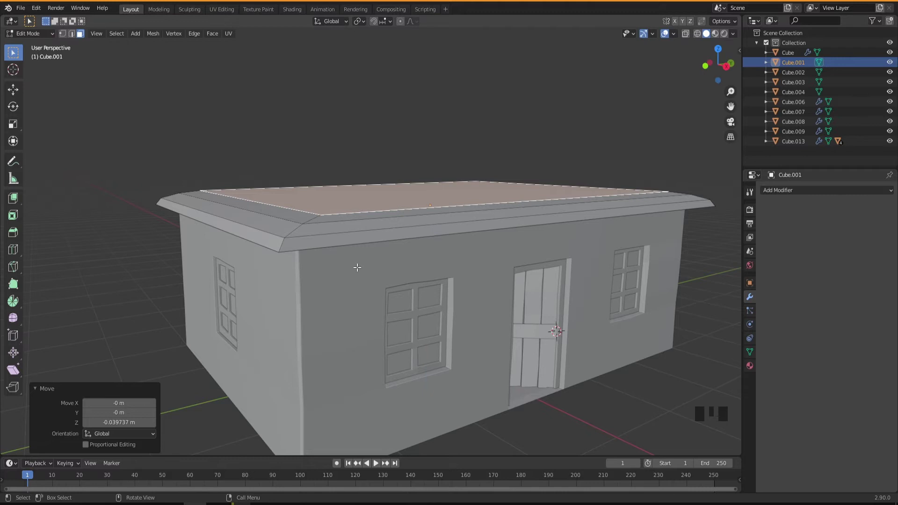
- Add four evenly spaced loop cuts across the roof, running from the door side to the back
middle_click_drag(326, 272, 272, 250)
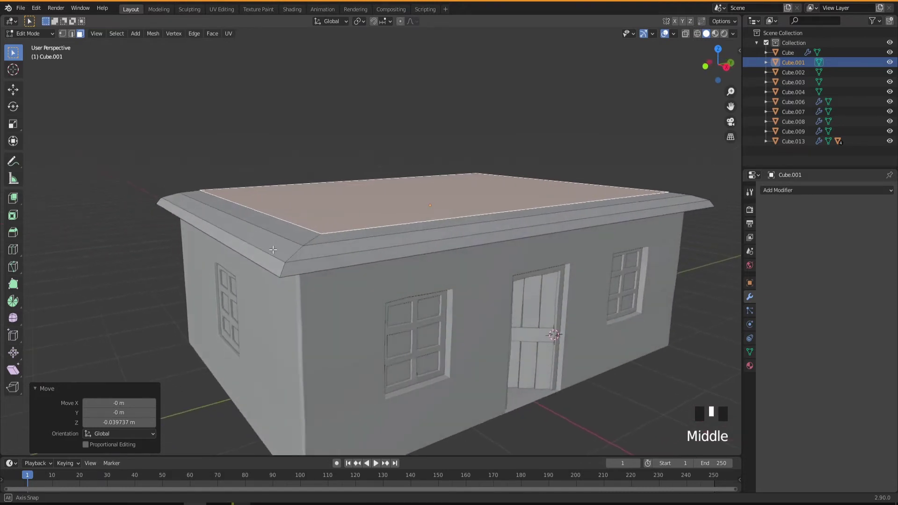
middle_click_drag(288, 285, 467, 302)
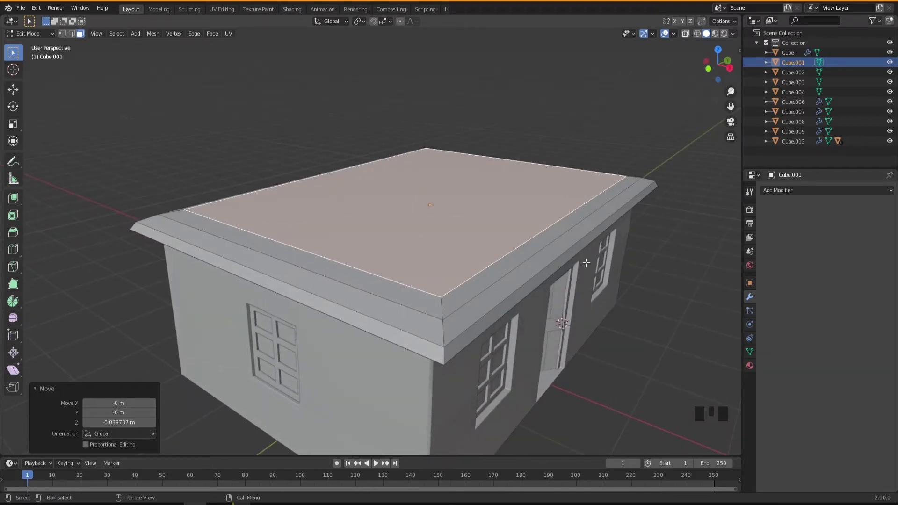
middle_click_drag(359, 320, 391, 272)
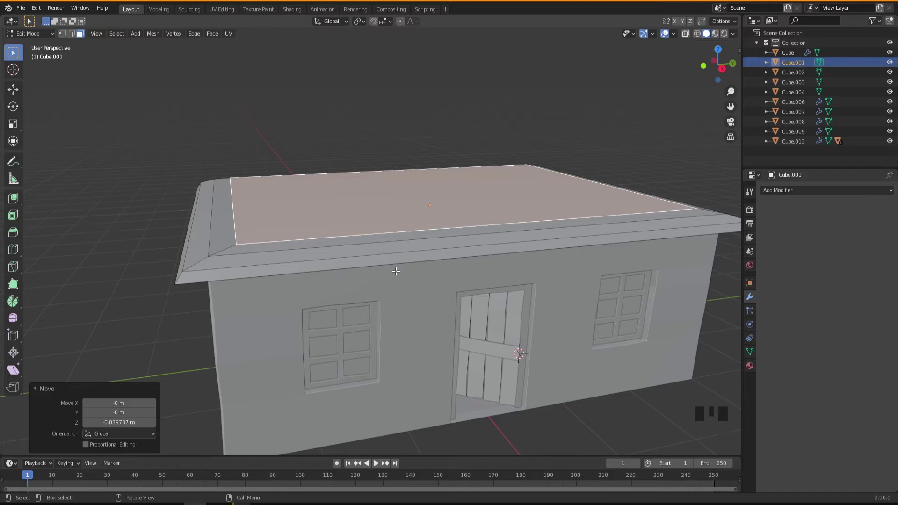
key("ctrl+r")
scroll(427, 251, "up", 2)
scroll(427, 251, "up", 1)
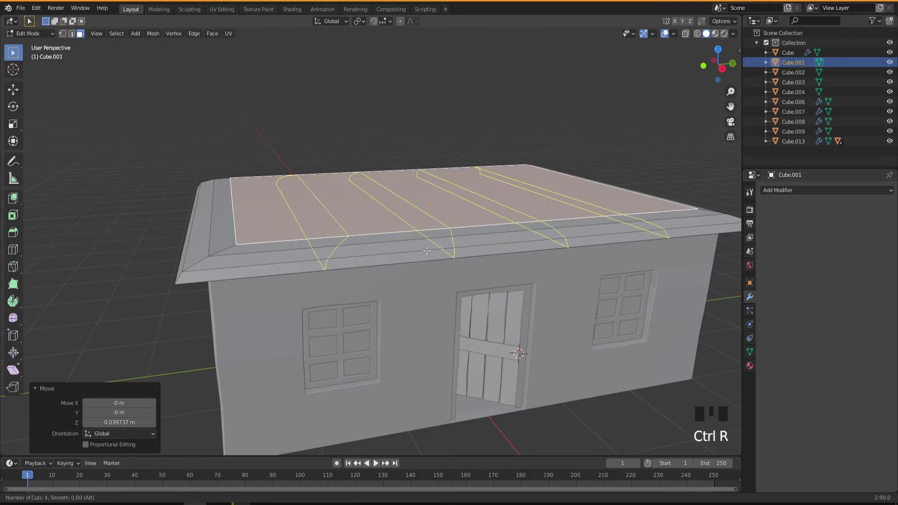
left_click(427, 251)
right_click(426, 251)
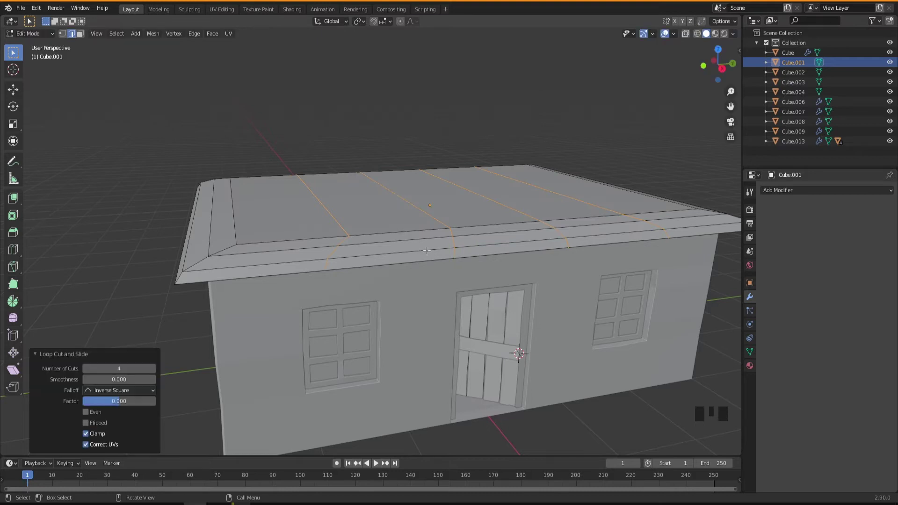
- Add three evenly spaced loop cuts running lengthwise along the roof
middle_click_drag(366, 259, 425, 258)
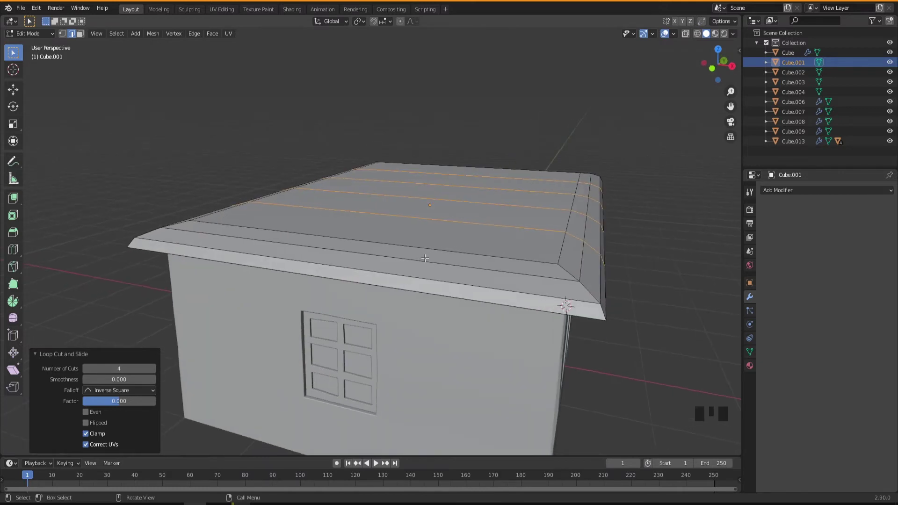
key("ctrl+r")
scroll(425, 258, "up", 2)
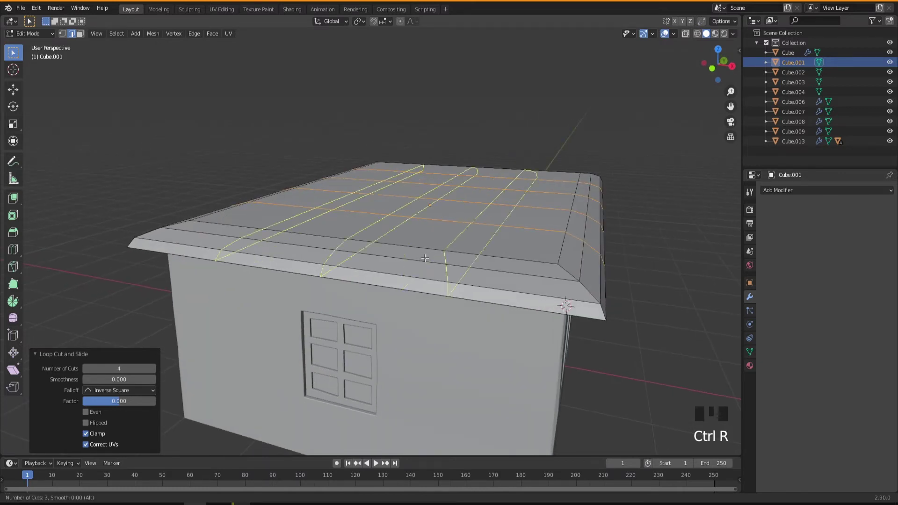
left_click(425, 259)
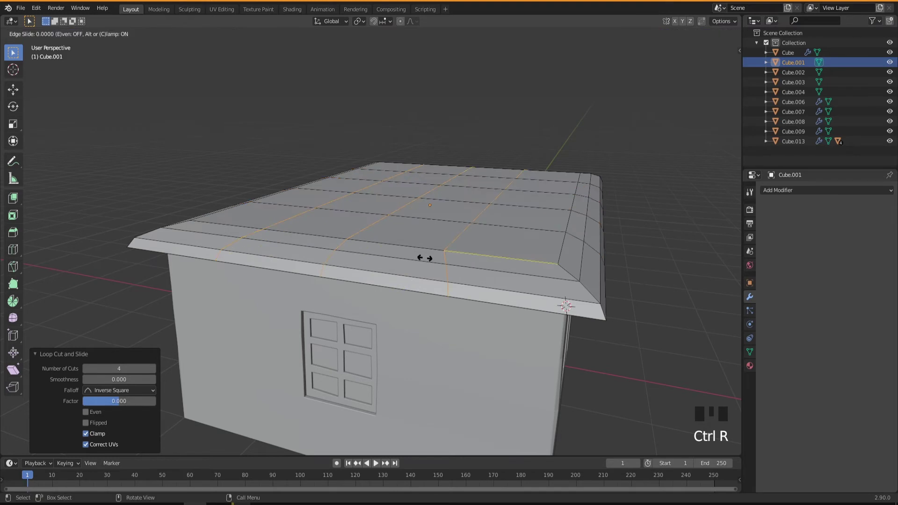
right_click(425, 259)
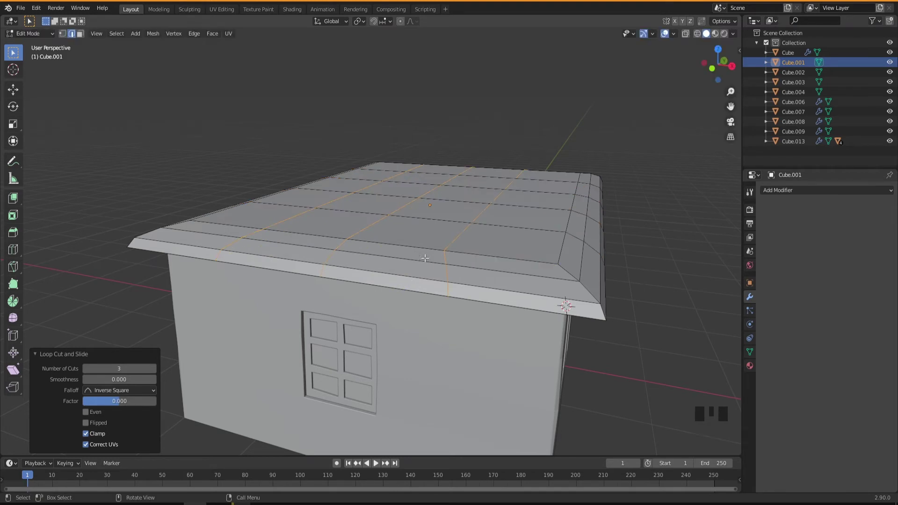
- Select the lower corner vertex of the roof on the door side and move it slightly inward along Y
middle_click_drag(432, 306, 401, 308)
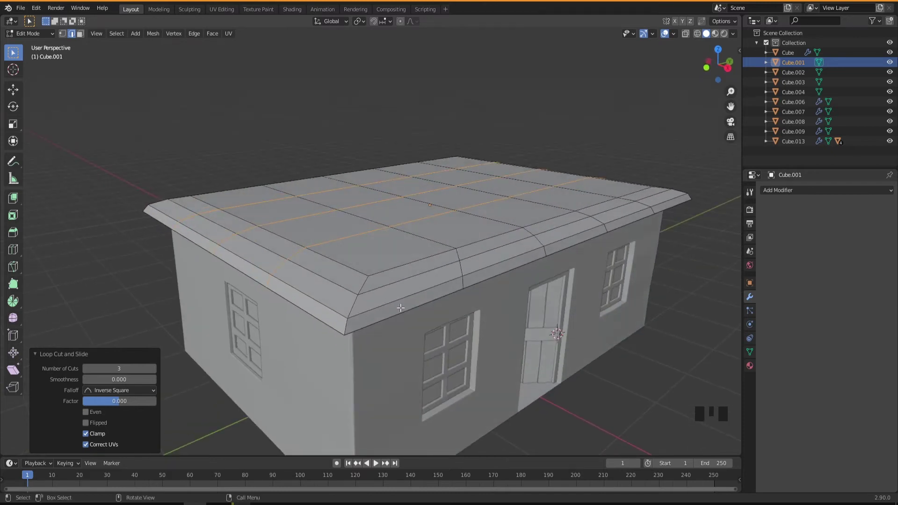
key("1")
middle_click_drag(411, 304, 394, 300)
left_click(304, 283)
middle_click_drag(326, 298, 306, 299)
middle_click_drag(345, 339, 332, 330)
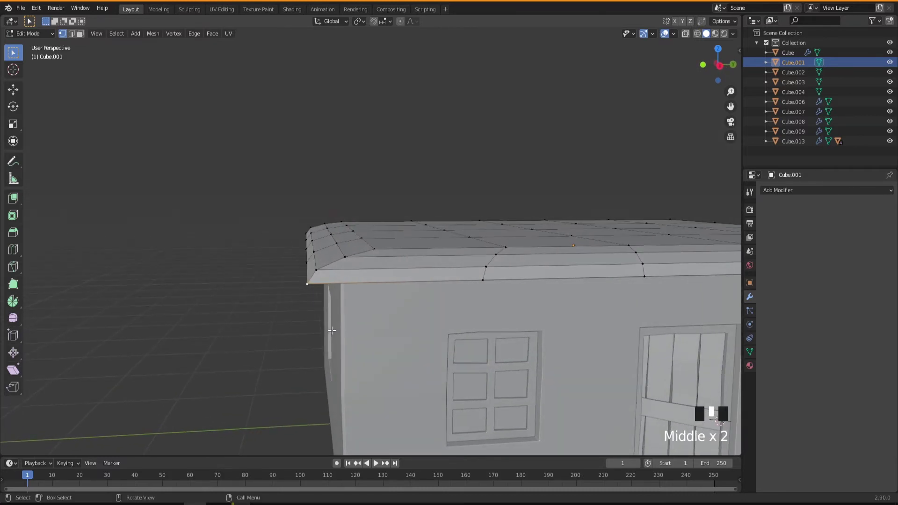
key("g")
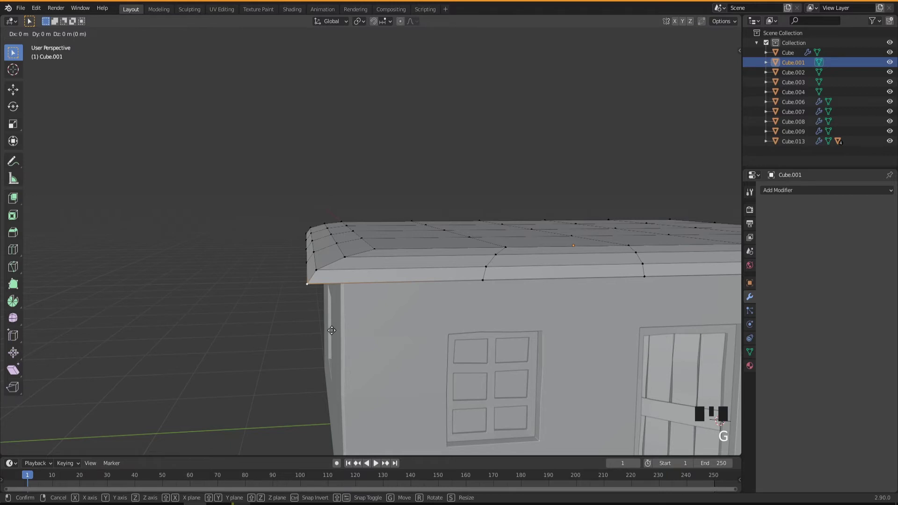
key("y")
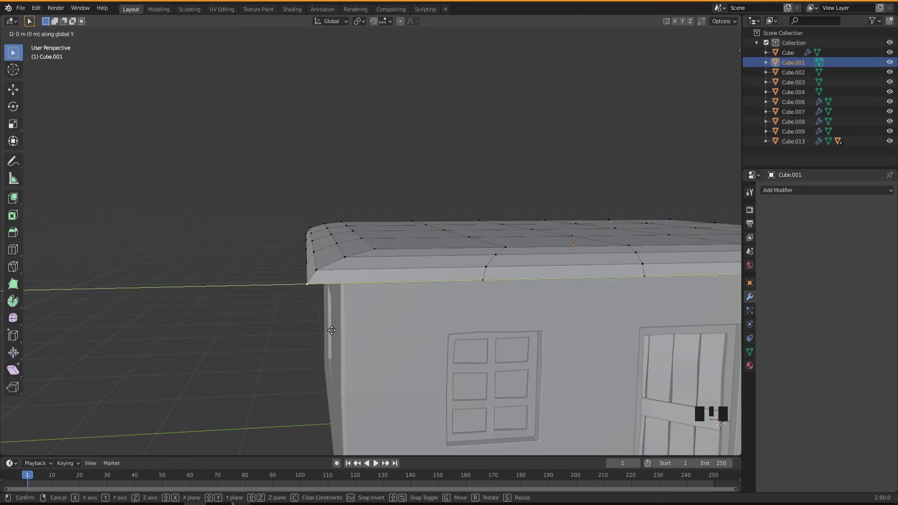
left_click(338, 331)
- Shift one vertex on the roof's short end edge along Y and a nearby upper-tier vertex along Z to roughen the outline
left_click(314, 240)
key("g")
key("y")
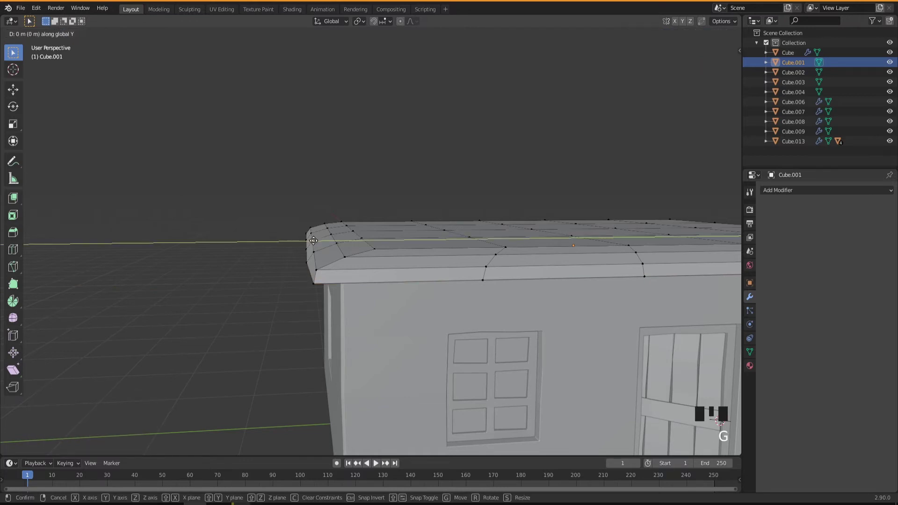
left_click(317, 279)
left_click(331, 235)
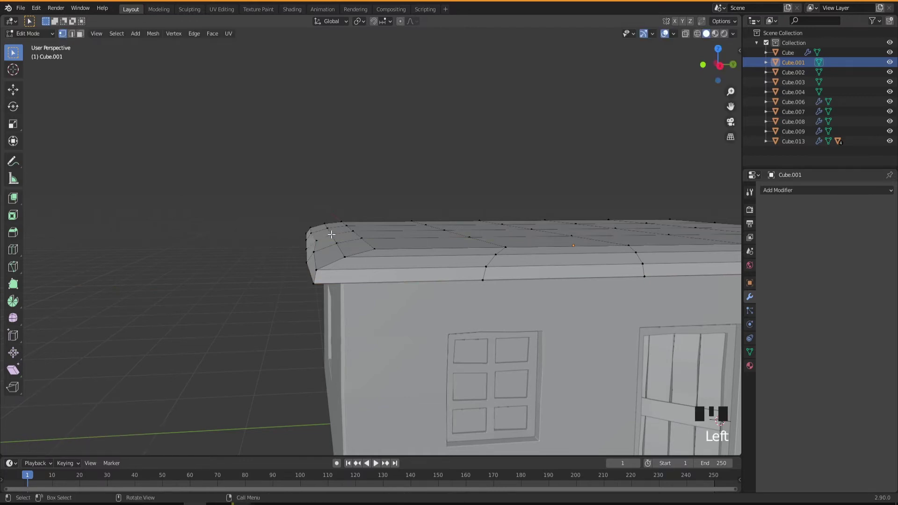
key("g")
key("z")
left_click(330, 282)
- Select another vertex on the same short end edge of the roof and move it along Y
middle_click_drag(330, 282, 336, 293)
left_click(310, 254)
middle_click_drag(309, 254, 311, 311)
key("g")
key("y")
left_click(319, 290)
- Select the outer back corner of the roof at that end and move it about 0.06 m along X
left_click(298, 141)
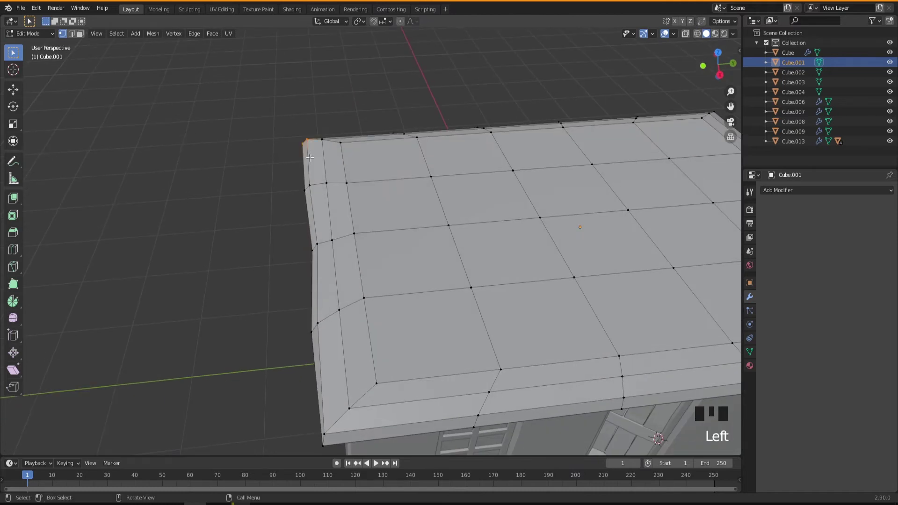
middle_click_drag(296, 164, 334, 157)
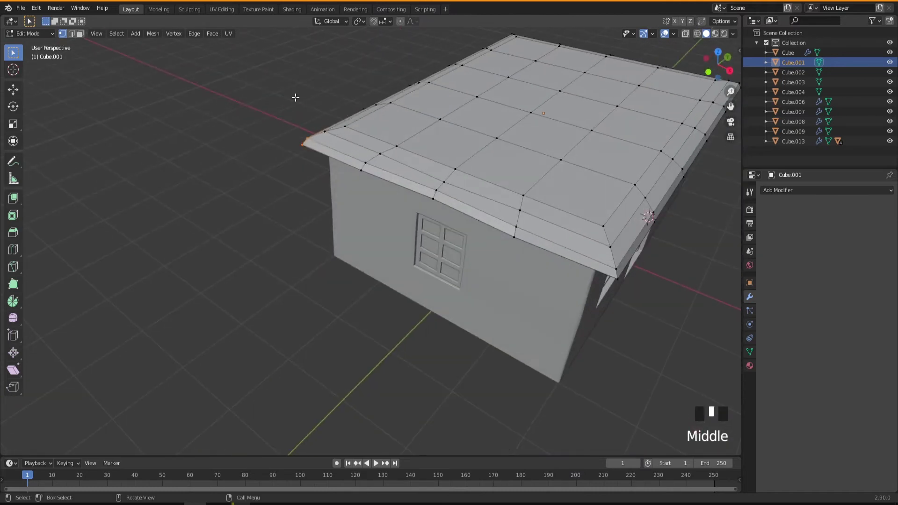
scroll(303, 145, "up", 2)
scroll(341, 189, "up", 2)
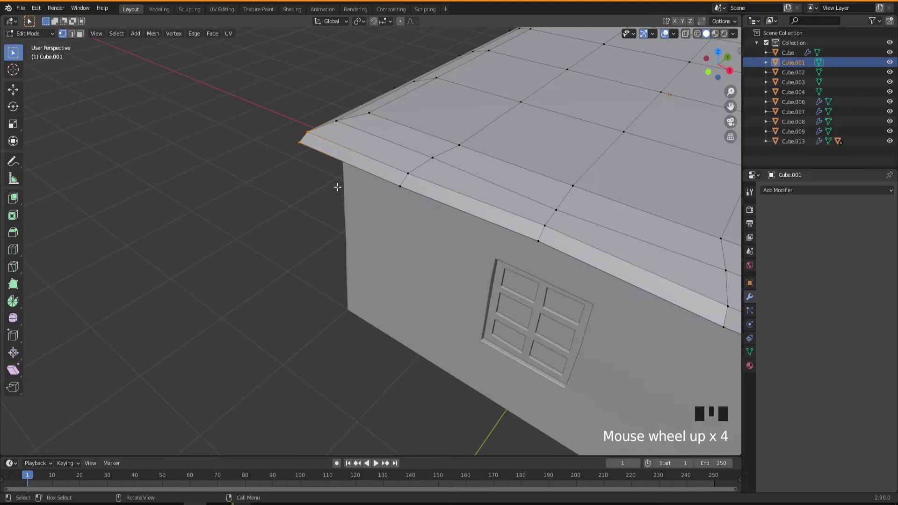
key("g")
key("x")
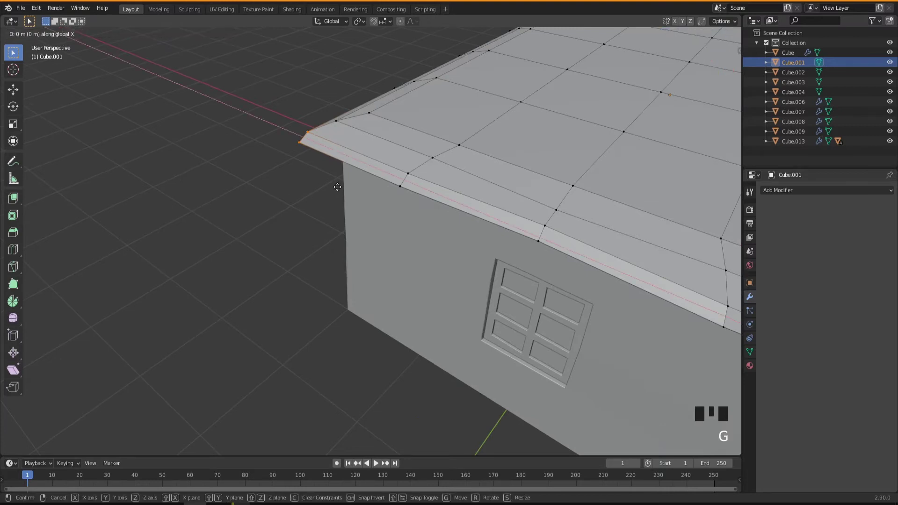
left_click(342, 183)
- Move the middle-tier vertex of that back corner about 0.045 m along Y and about 0.05 m along X
middle_click_drag(343, 184, 381, 166)
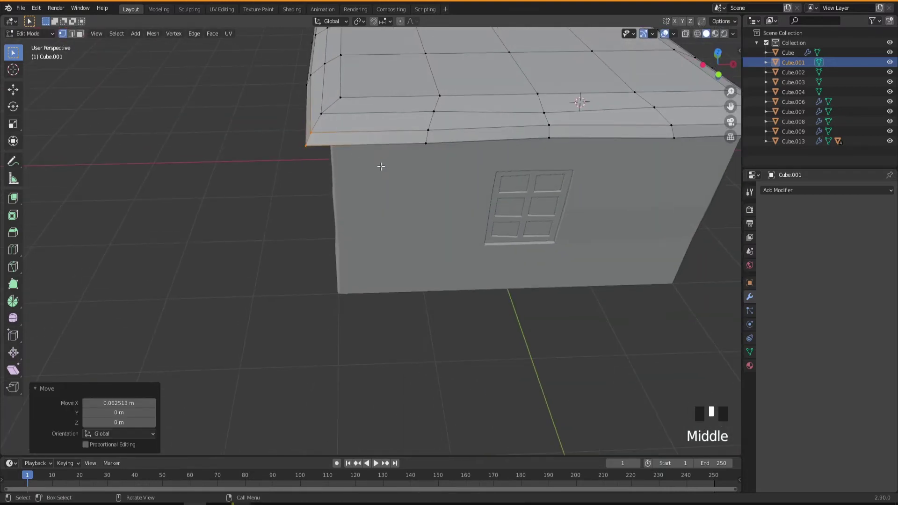
left_click(322, 112)
middle_click_drag(322, 112, 356, 242)
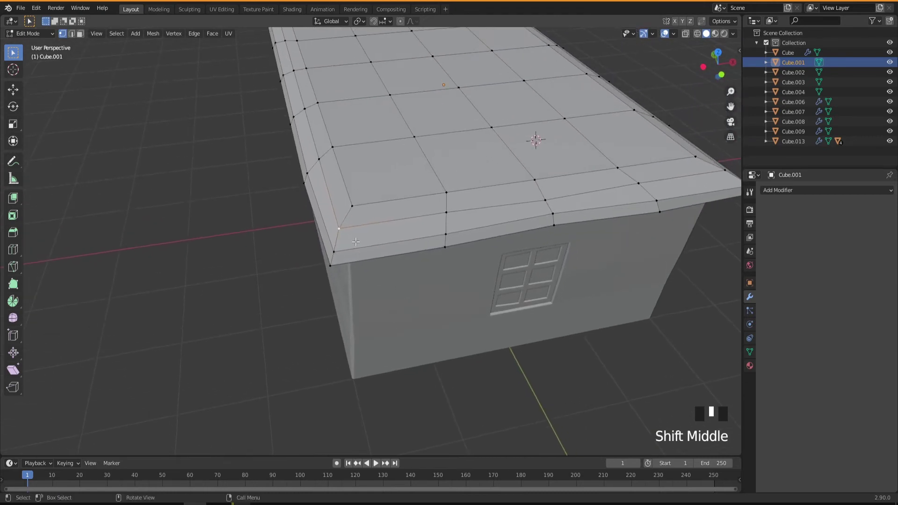
key("g")
key("y")
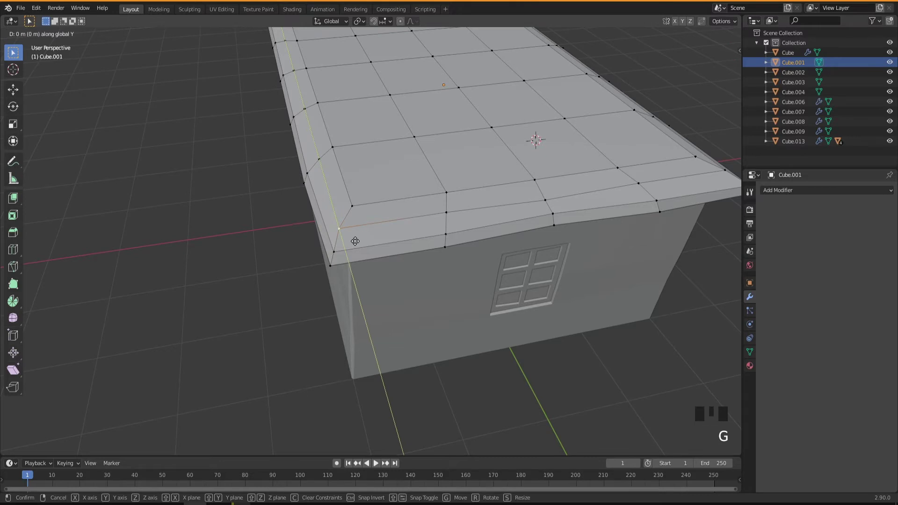
left_click(357, 238)
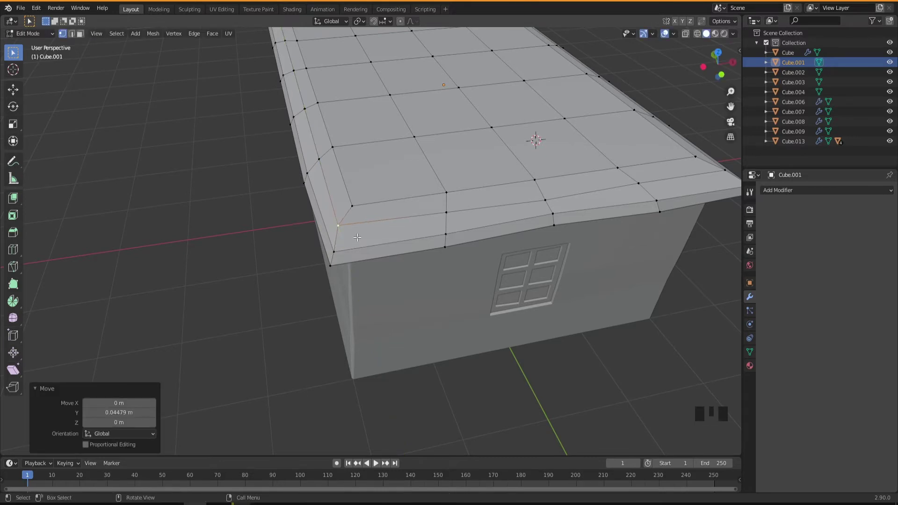
key("g")
key("x")
left_click(360, 239)
- On the roof's short end nearest the back corner, move an eave vertex about 0.015 m along Y and shift the vertex below it along Y
middle_click_drag(362, 236, 394, 211)
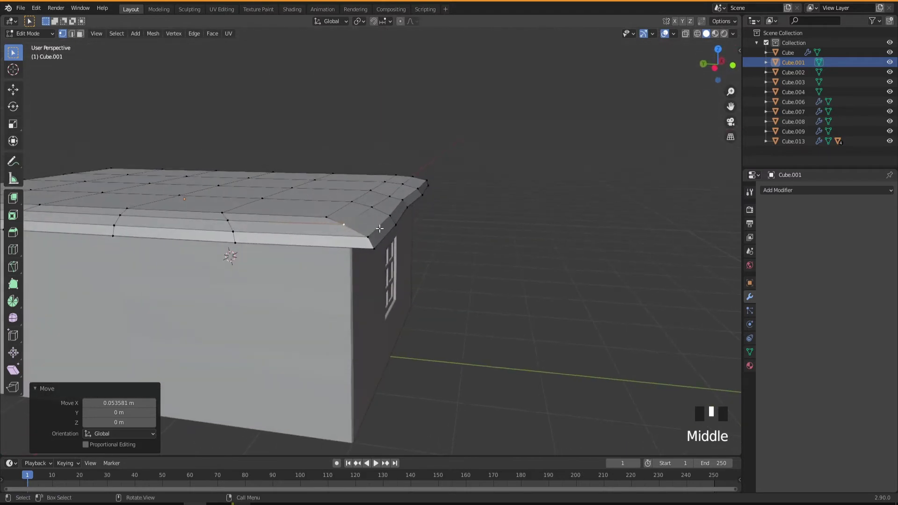
scroll(394, 210, "up", 4)
left_click(394, 210)
middle_click_drag(392, 249, 401, 252)
key("g")
key("y")
left_click(403, 249)
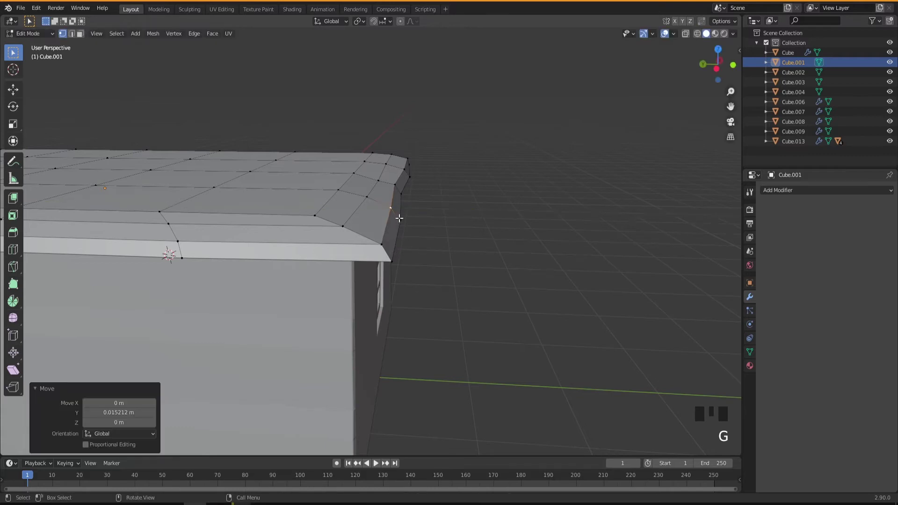
left_click(400, 220)
key("g")
key("y")
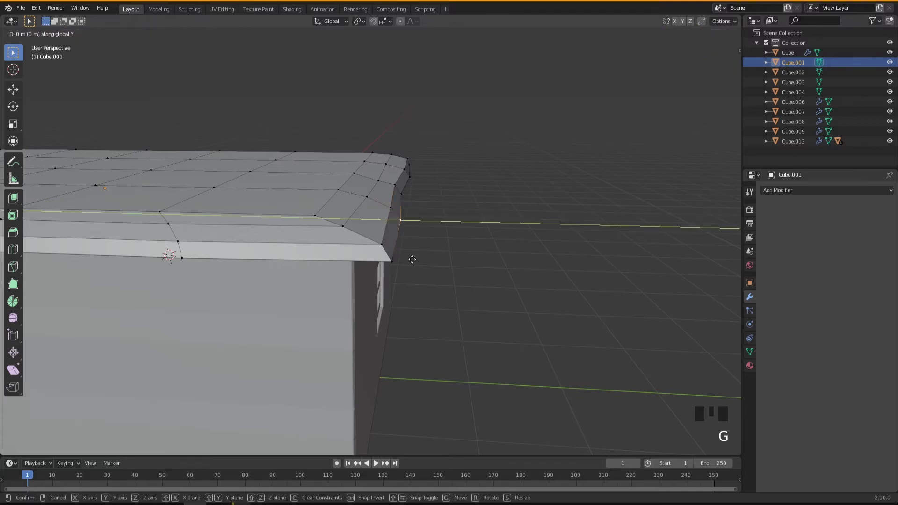
left_click(409, 261)
- Raise the middle-tier vertex near that end about 0.03 m and the adjacent top-tier vertex about 0.02 m along Z
mouse_move(352, 257)
middle_mouse_down()
mouse_move(323, 252)
mouse_move(358, 253)
middle_mouse_up()
left_click(366, 196)
key("g")
key("z")
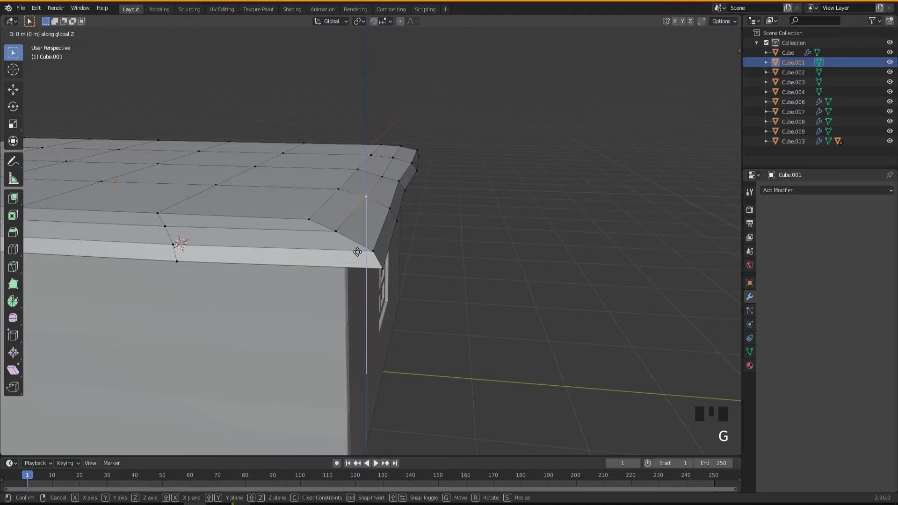
left_click(357, 251)
middle_click_drag(357, 251, 317, 253)
left_click(339, 189)
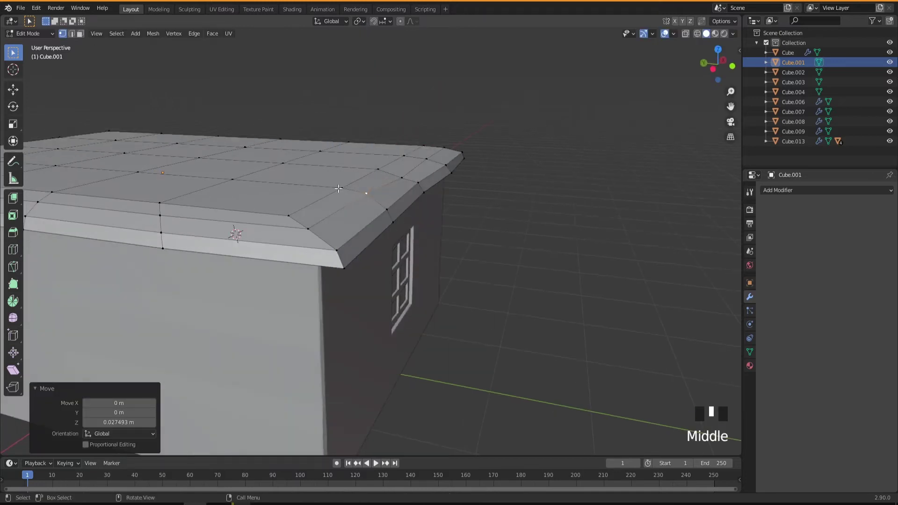
key("g")
key("z")
left_click(335, 223)
- Select the next interior vertex on the roof's top surface and adjust its height along Z
left_click(232, 177)
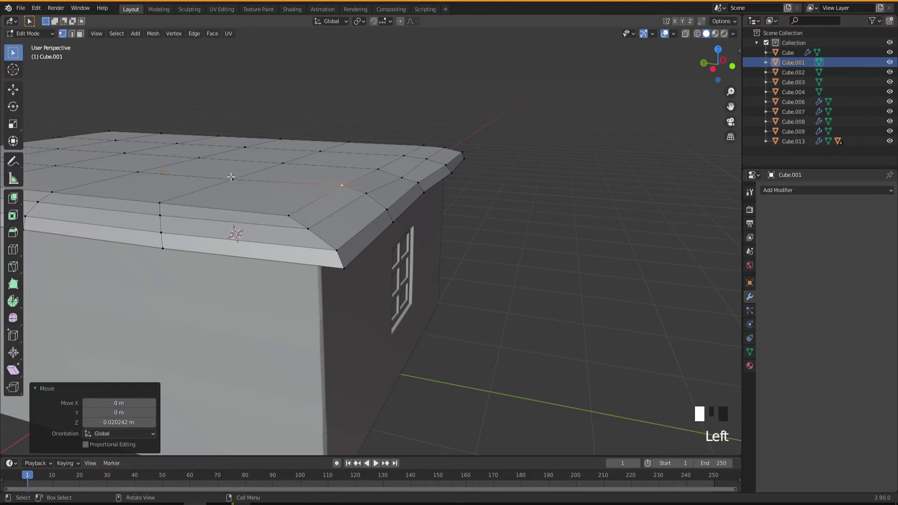
key("g")
key("z")
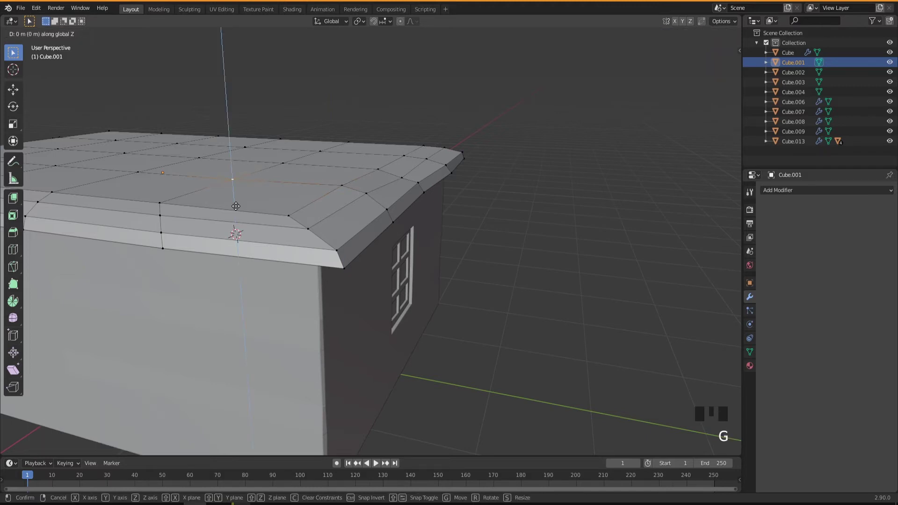
left_click(237, 204)
- Turn on proportional editing and lower a middle-tier vertex on the back eave about 0.05 m along Z, with an influence size of 0.39
middle_click_drag(225, 242, 422, 143, "shift")
left_click(400, 21)
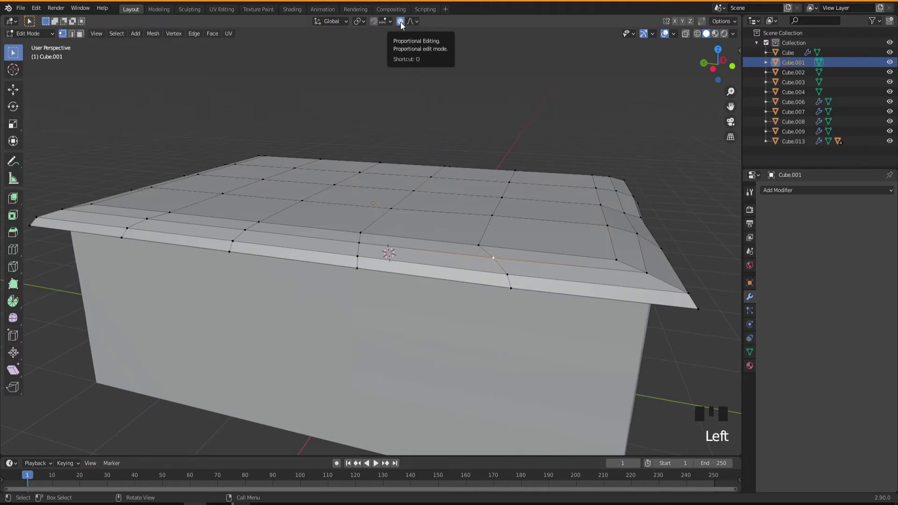
left_click(359, 241)
middle_click_drag(358, 241, 341, 253)
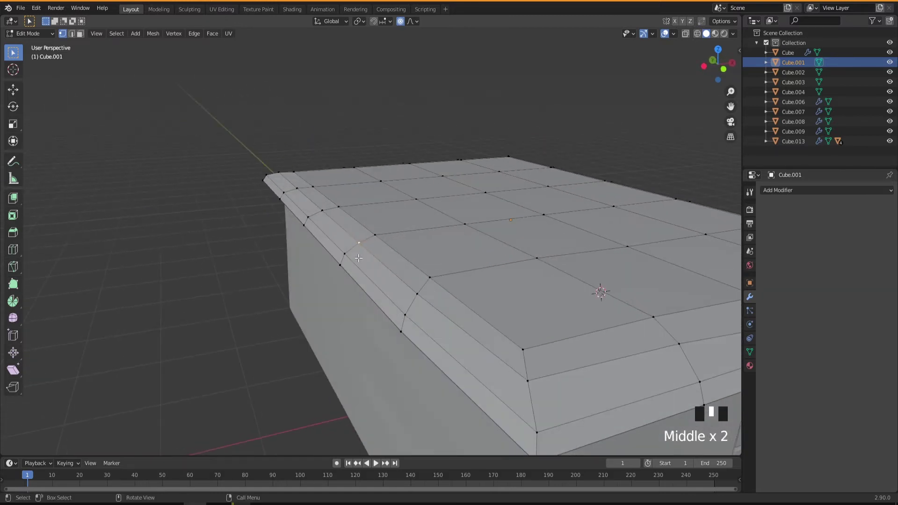
key("g")
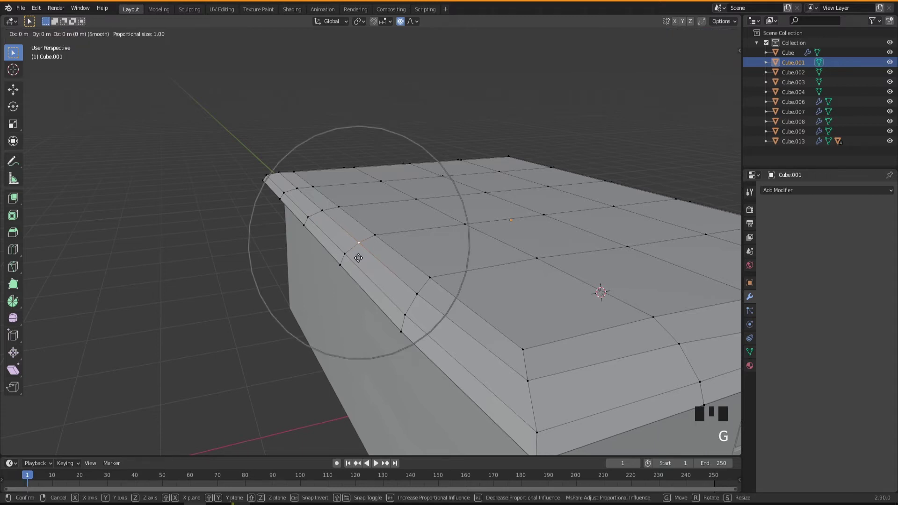
scroll(358, 258, "up", 5)
scroll(359, 257, "down", 4)
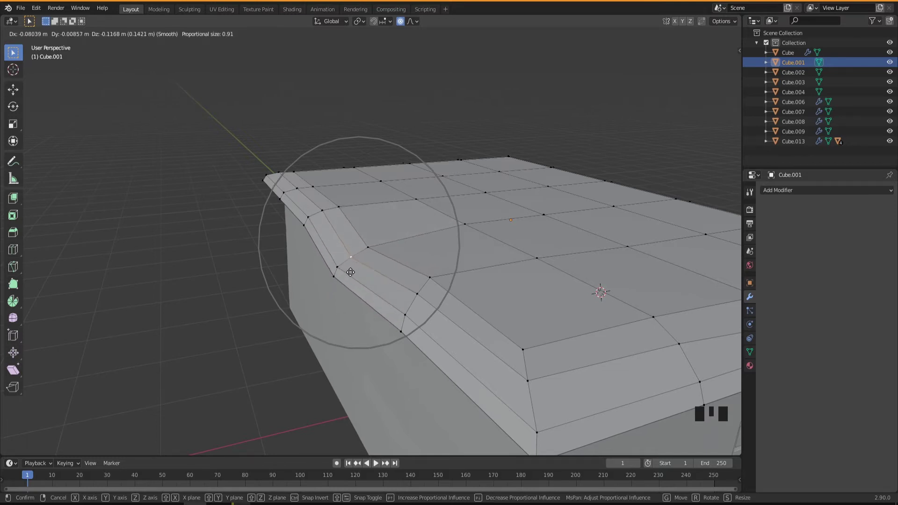
scroll(351, 272, "down", 4)
scroll(352, 272, "down", 10)
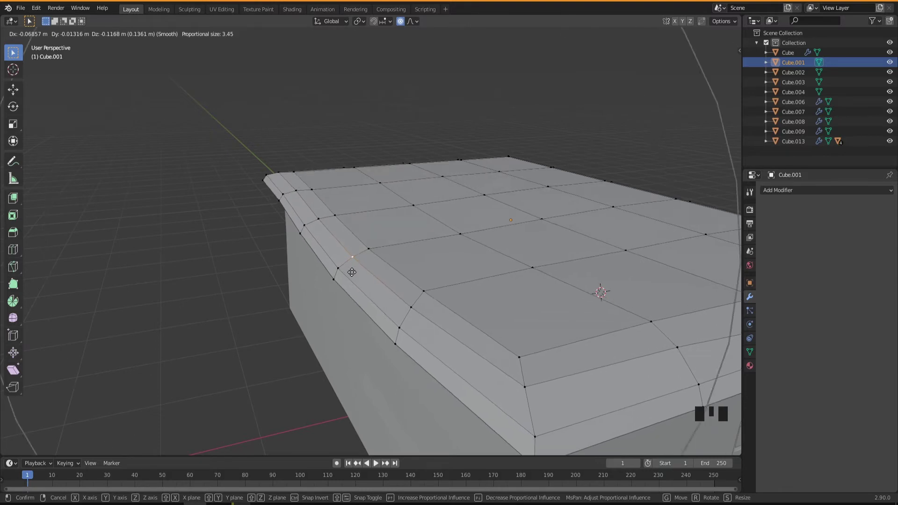
scroll(352, 272, "up", 20)
scroll(352, 270, "up", 1)
scroll(351, 270, "up", 1)
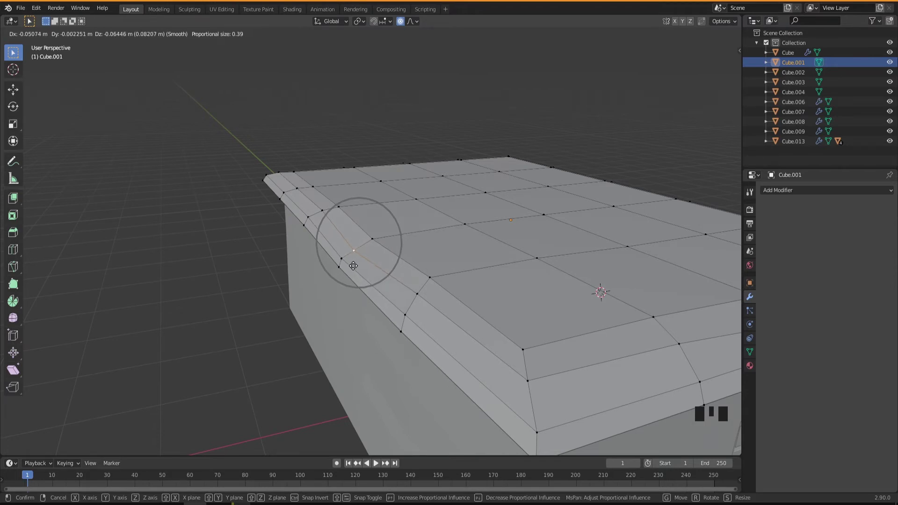
key("z")
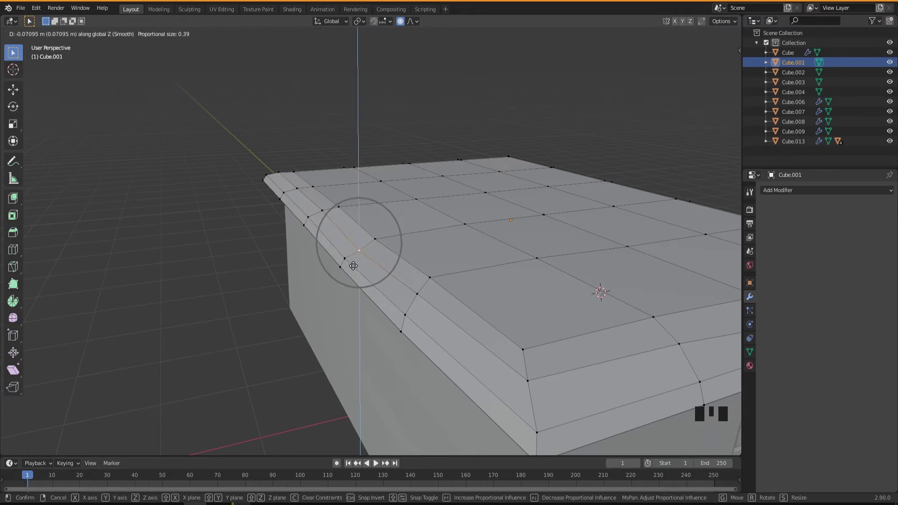
left_click(355, 264)
- Move the lowest vertex of that back eave section about 0.04 m inward along X with proportional editing
middle_click_drag(355, 265, 335, 263)
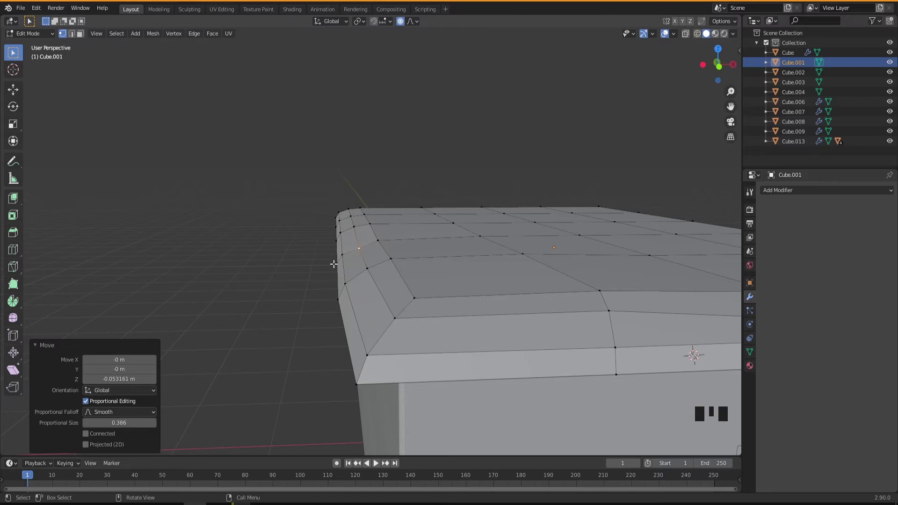
left_click(333, 264)
key("g")
key("x")
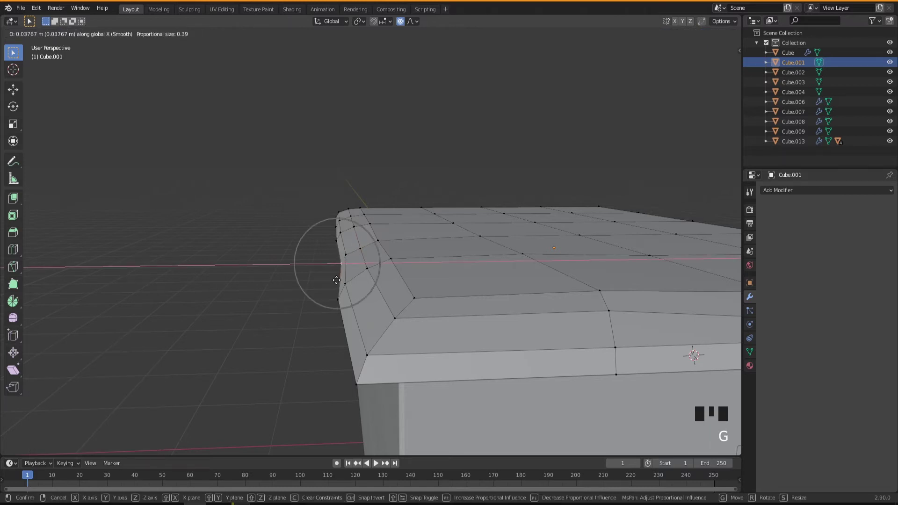
left_click(334, 279)
- Select the outer-tier vertex near the far end of the back eave and move it about 0.02 m along X
middle_click_drag(321, 239, 340, 252)
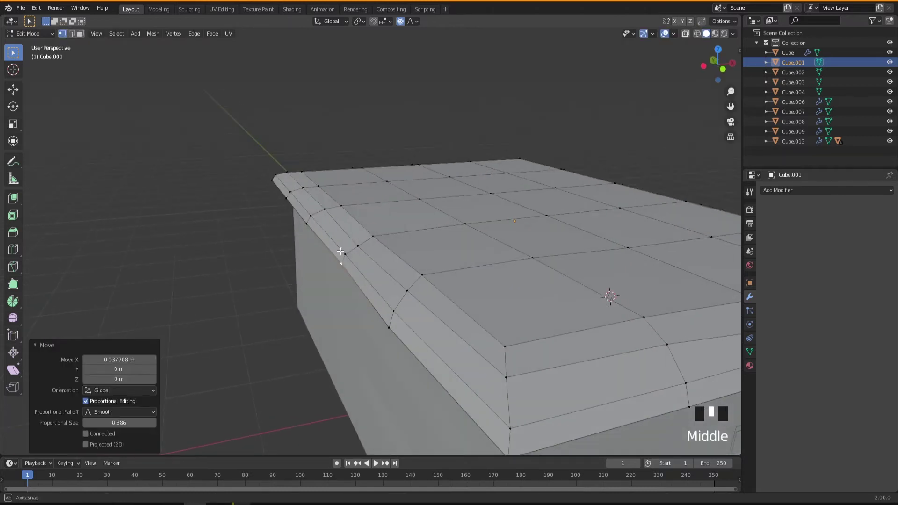
left_click(292, 193)
middle_click_drag(289, 206, 354, 318)
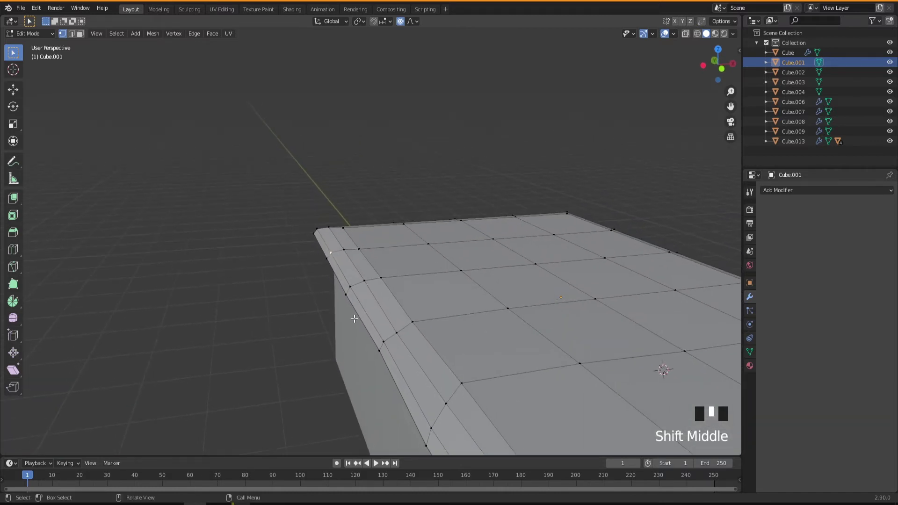
key("g")
key("x")
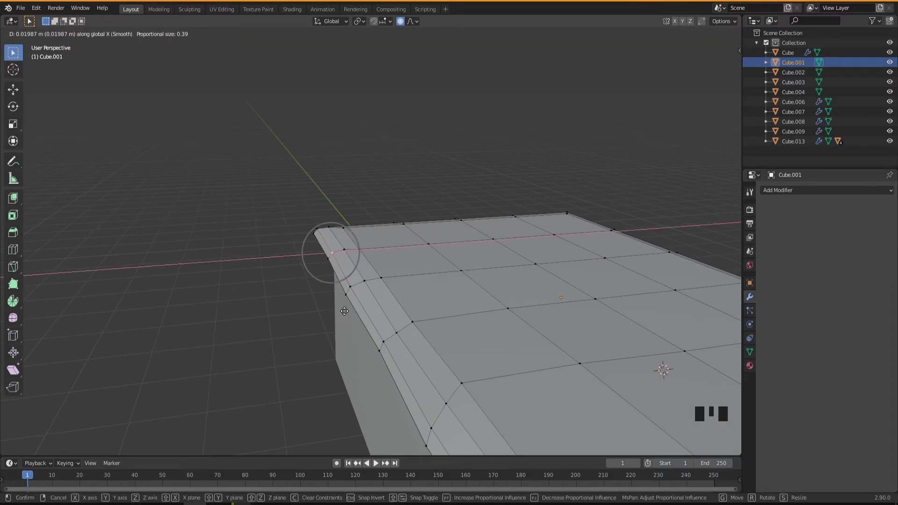
left_click(344, 311)
- Adjust the height of that far eave vertex along Z, and do the same for another roof vertex
mouse_move(344, 290)
middle_mouse_down()
mouse_move(347, 302)
mouse_move(347, 293)
middle_mouse_up()
key("g")
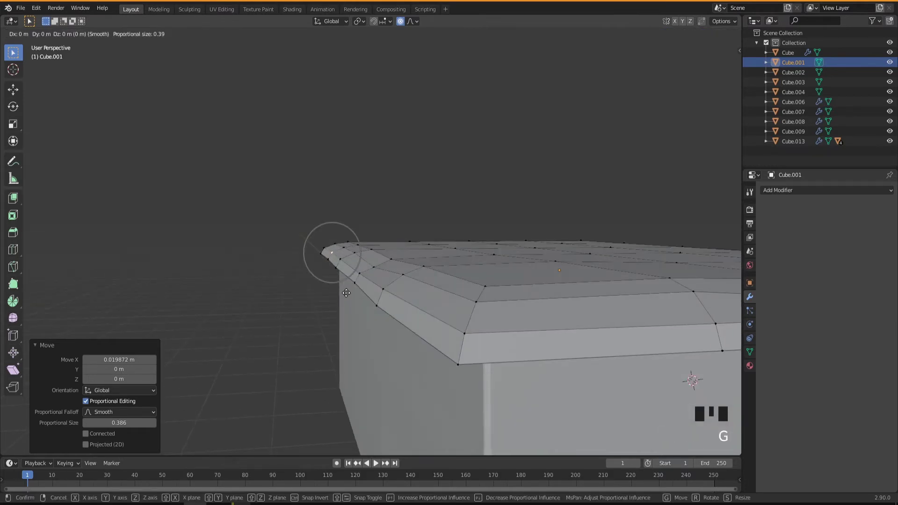
key("z")
left_click(346, 293)
middle_click_drag(346, 293, 357, 186)
left_click(343, 220)
key("g")
key("z")
left_click(357, 225)
- Shift two more roof vertices along Z with proportional editing to make the roof uneven, and return to Object Mode
key("Tab")
key("Tab")
scroll(282, 307, "up", 2)
left_click(391, 234)
key("g")
key("z")
left_click(310, 184)
key("g")
key("z")
left_click(310, 196)
scroll(301, 240, "down", 3)
key("Tab")
- Place the 3D cursor on the roof's top surface, near its middle
scroll(338, 211, "up", 2)
mouse_move(419, 308)
middle_mouse_down()
mouse_move(408, 308)
mouse_move(416, 310)
middle_mouse_up()
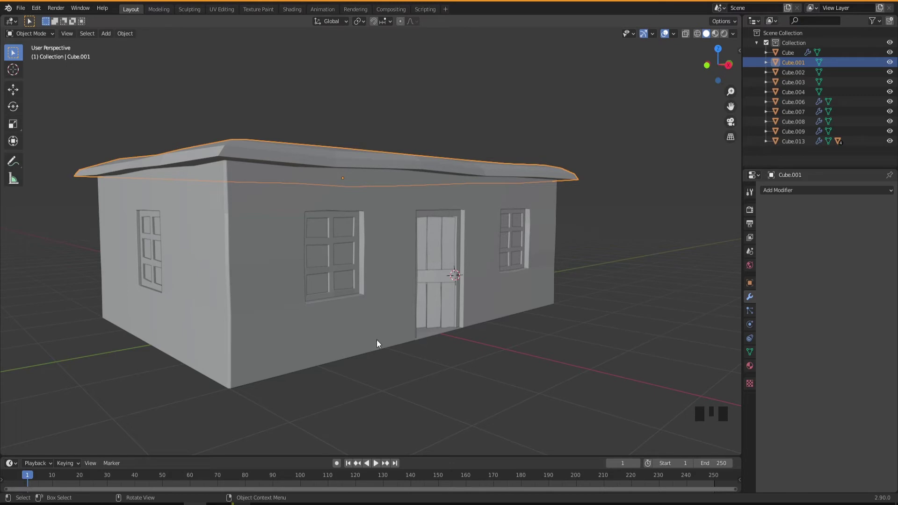
middle_click_drag(369, 308, 371, 323)
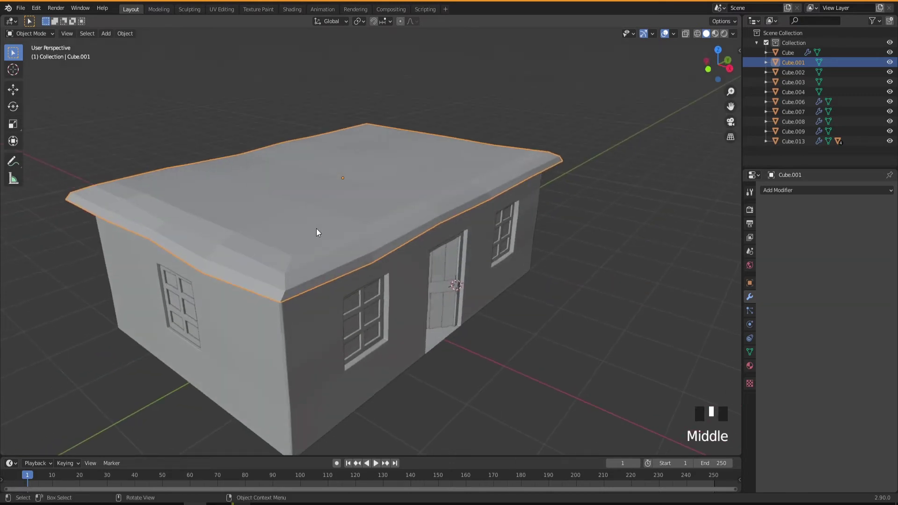
middle_click_drag(335, 223, 329, 219)
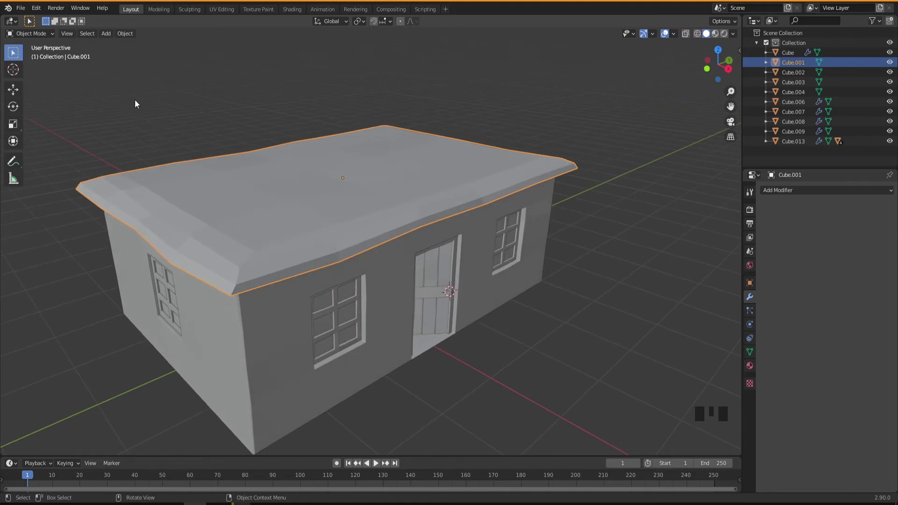
right_click(322, 192, "shift")
middle_click_drag(326, 223, 318, 245)
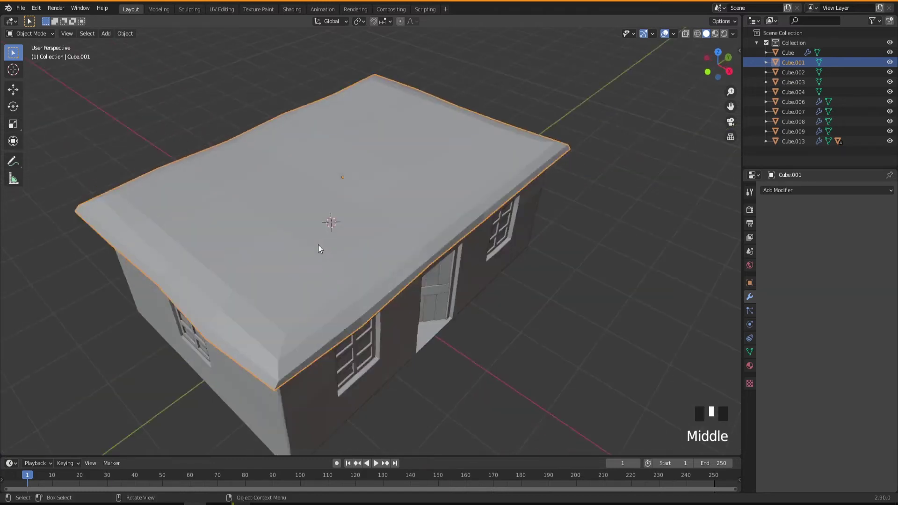
scroll(327, 246, "up", 4)
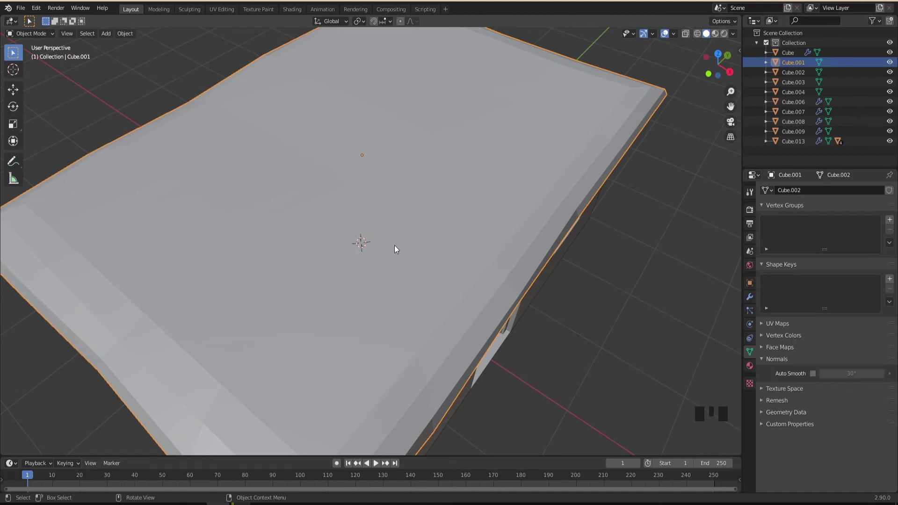
- Add a cube at the 3D cursor on the roof and set its size to 0.56 m
middle_click(349, 296)
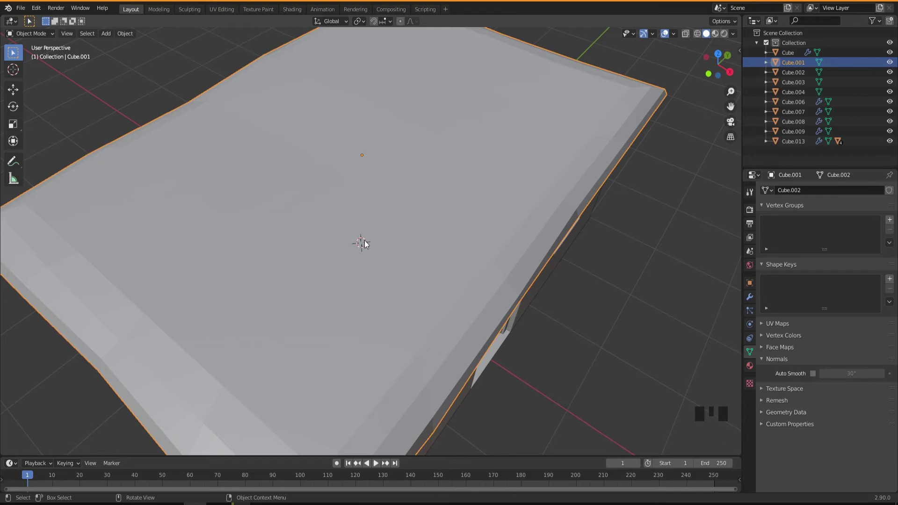
key("shift")
key("shift+a")
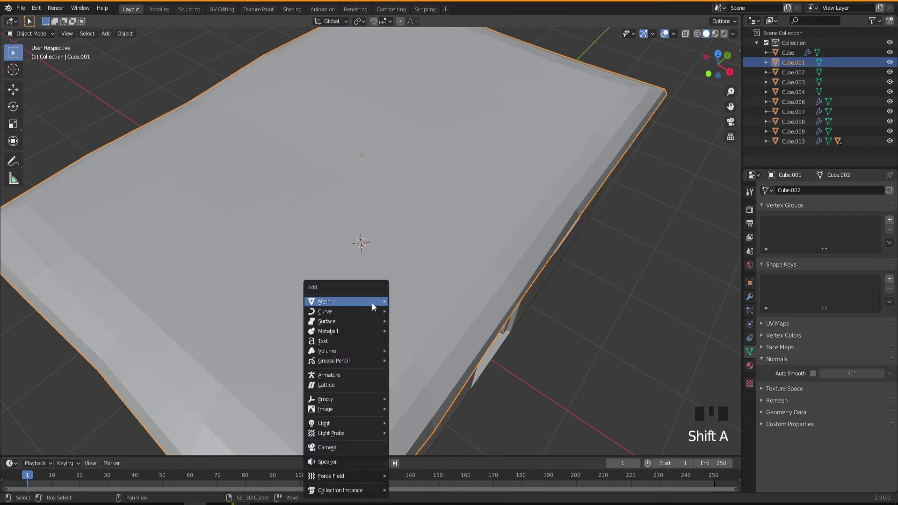
mouse_move(372, 302)
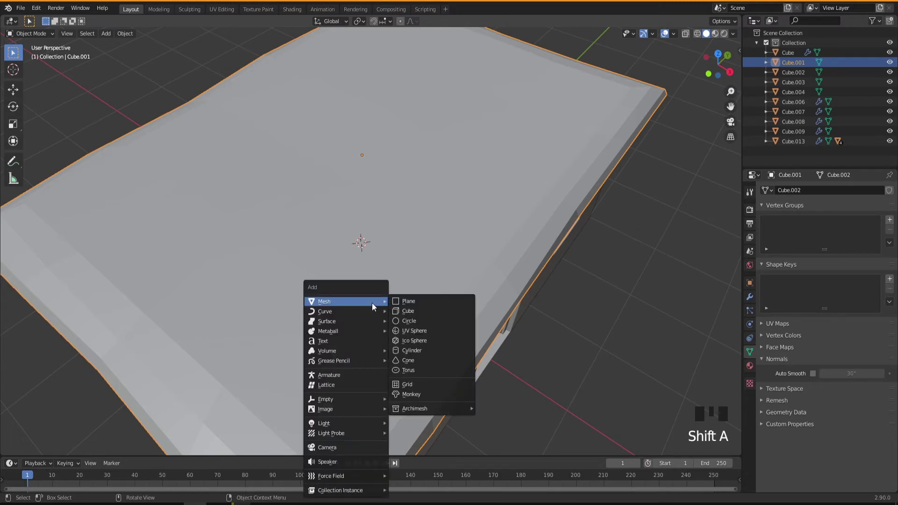
left_click(415, 316)
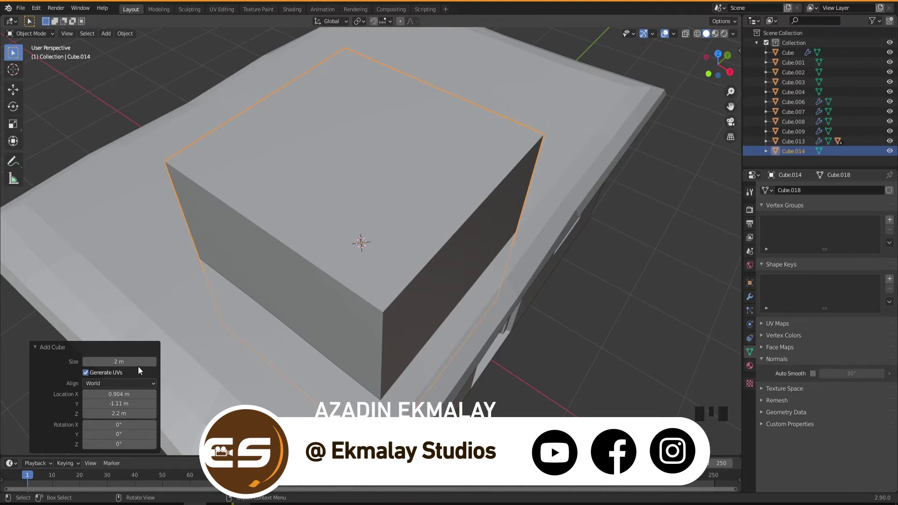
left_click_drag(138, 363, 86, 362)
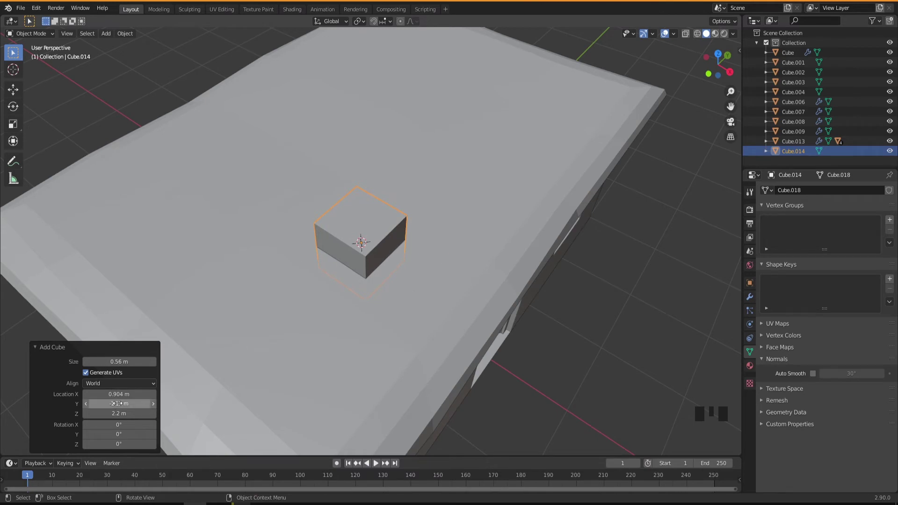
left_click(567, 285)
left_click(388, 224)
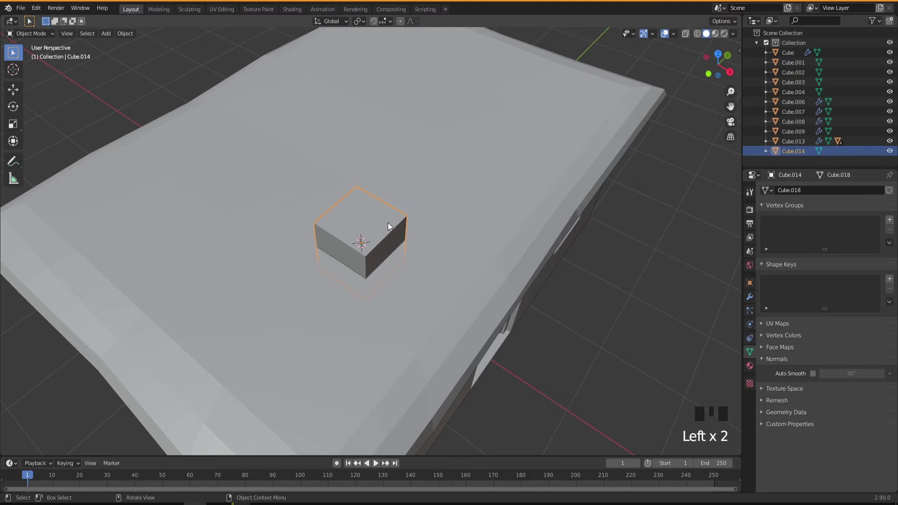
- Move the cube toward the roof's front edge and scale it uniformly to about 0.35
key("g")
left_click(505, 186)
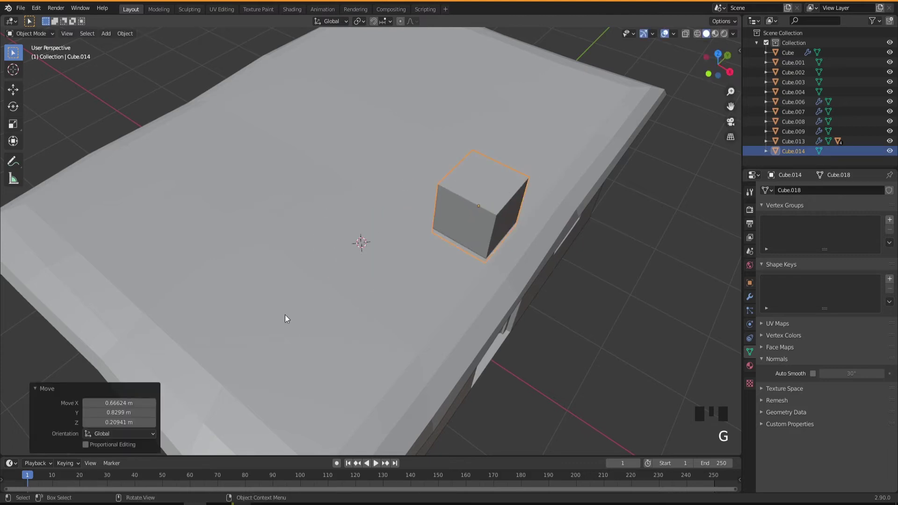
middle_click_drag(348, 258, 467, 213)
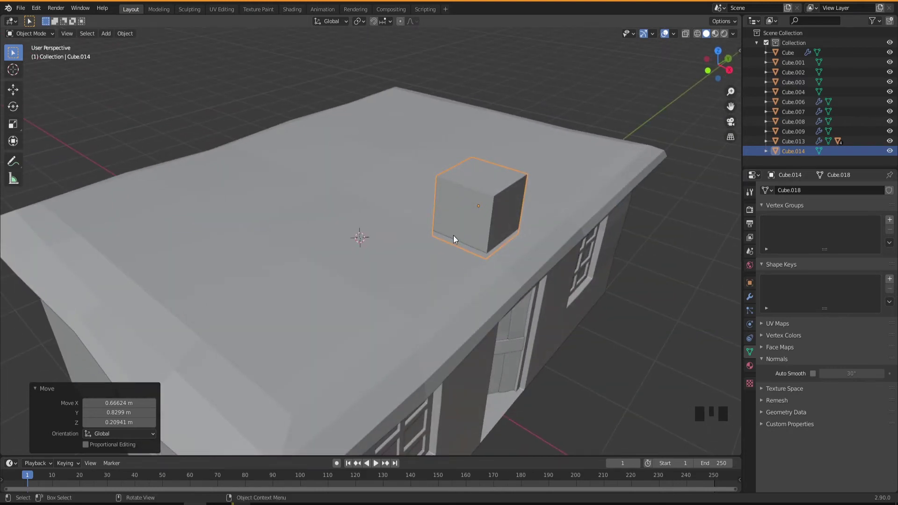
middle_click_drag(468, 217, 426, 223, "shift")
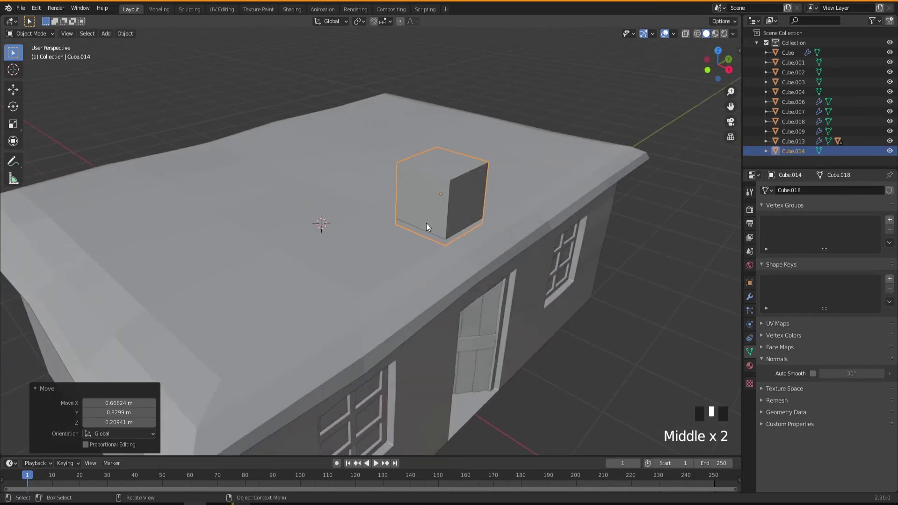
key("s")
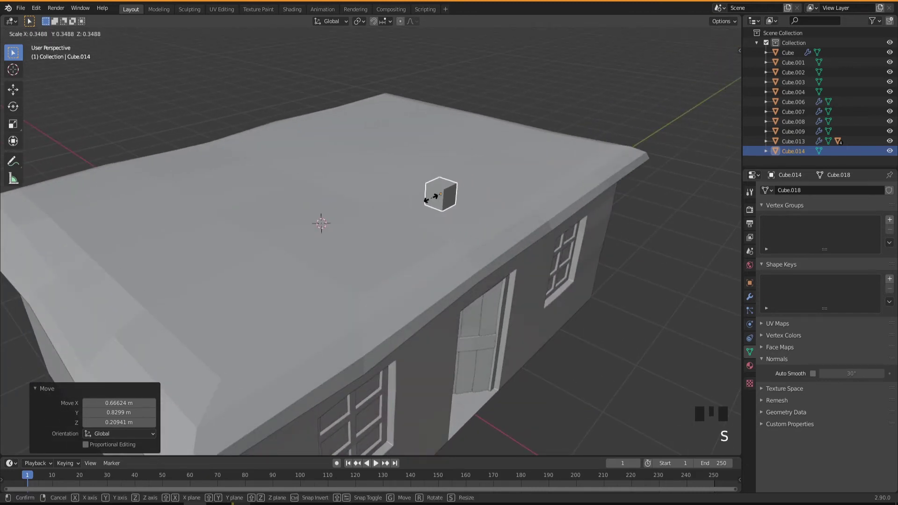
left_click(431, 199)
- Move the cube along Y to about -1.91 m and shift it about 0.69 m outward along X
middle_click_drag(431, 204, 446, 222)
key("g")
key("y")
left_click(332, 330)
middle_click_drag(333, 329, 373, 306)
key("g")
key("x")
left_click(473, 346)
- Lower the cube below the eave to a Z location of 1.82 m and move it about 0.4 m farther out along X
key("g")
key("z")
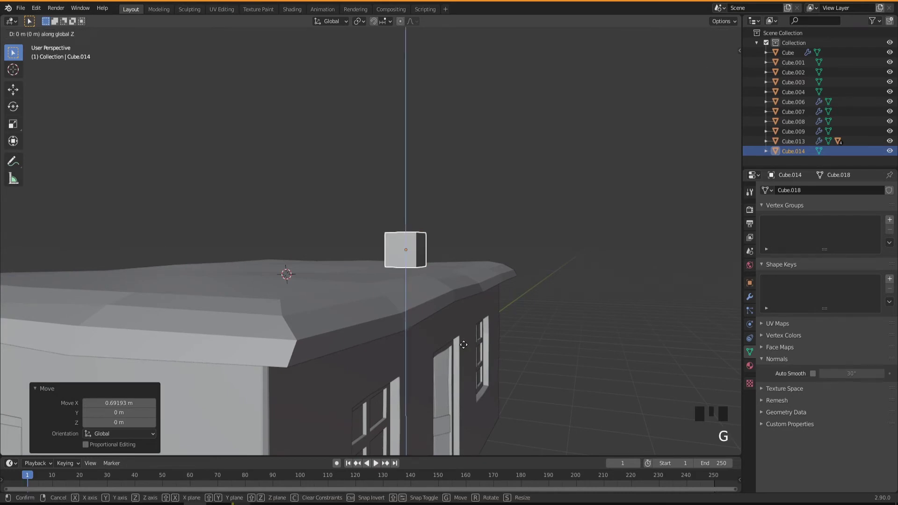
left_click(465, 323)
middle_click_drag(465, 322, 488, 297)
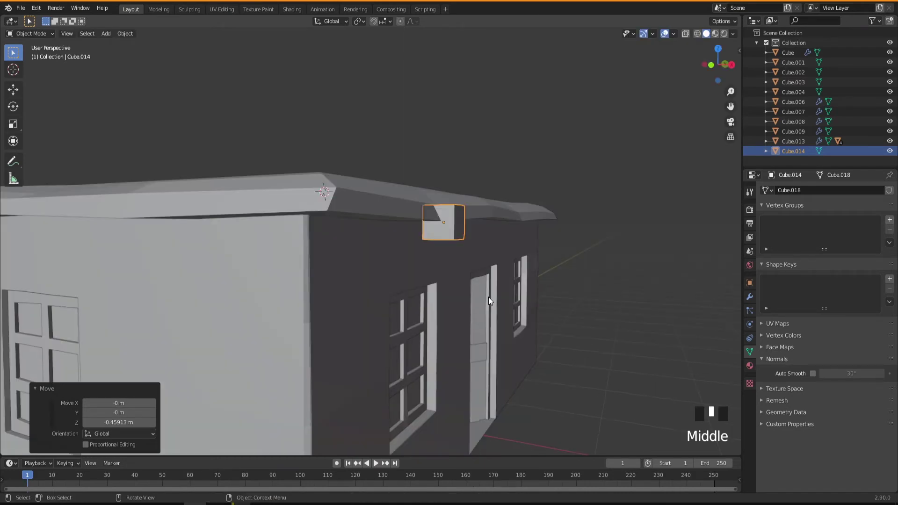
key("g")
key("z")
left_click(493, 321)
mouse_move(493, 321)
middle_mouse_down()
mouse_move(476, 316)
mouse_move(494, 322)
middle_mouse_up()
key("g")
key("x")
left_click(559, 323)
- Lengthen the cube into a beam by moving its house-side vertices along X toward the front wall, and return to Object Mode
middle_click_drag(559, 324, 528, 296)
scroll(529, 268, "up", 3)
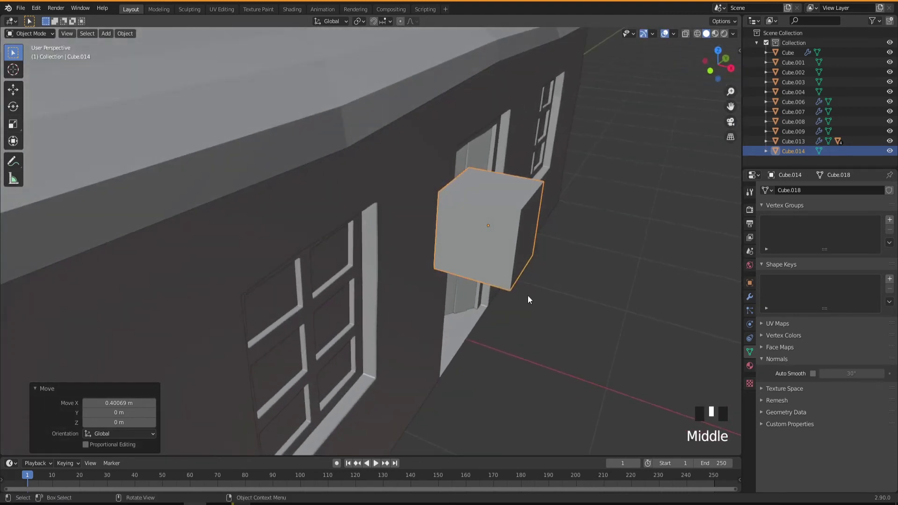
middle_click_drag(348, 237, 316, 218)
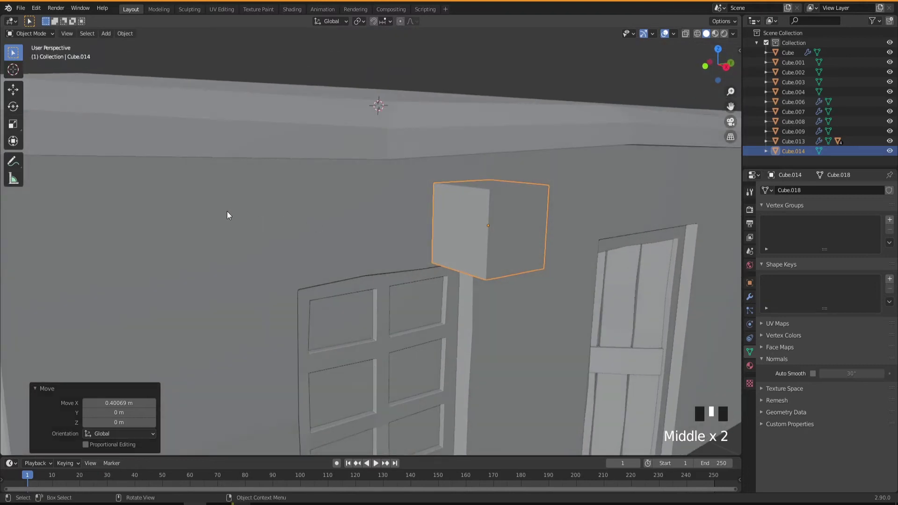
scroll(342, 204, "down", 4)
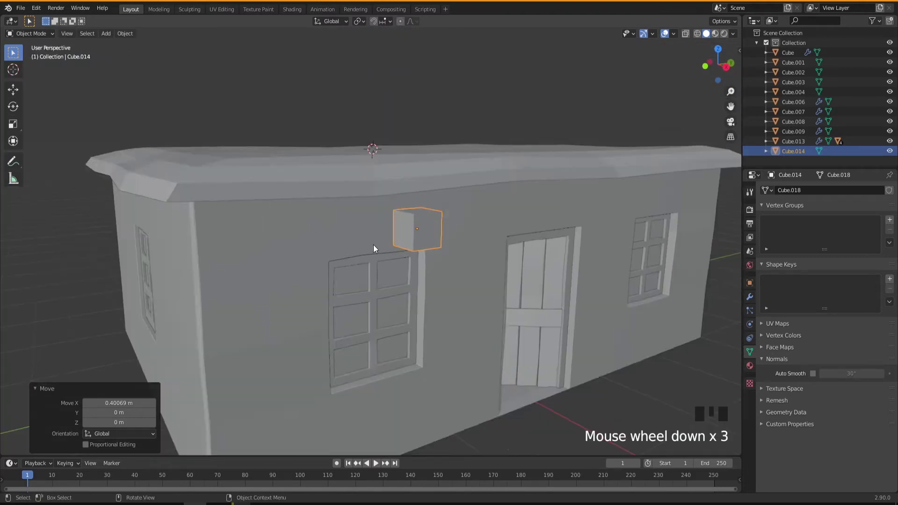
middle_click_drag(413, 248, 442, 238)
scroll(422, 243, "up", 3)
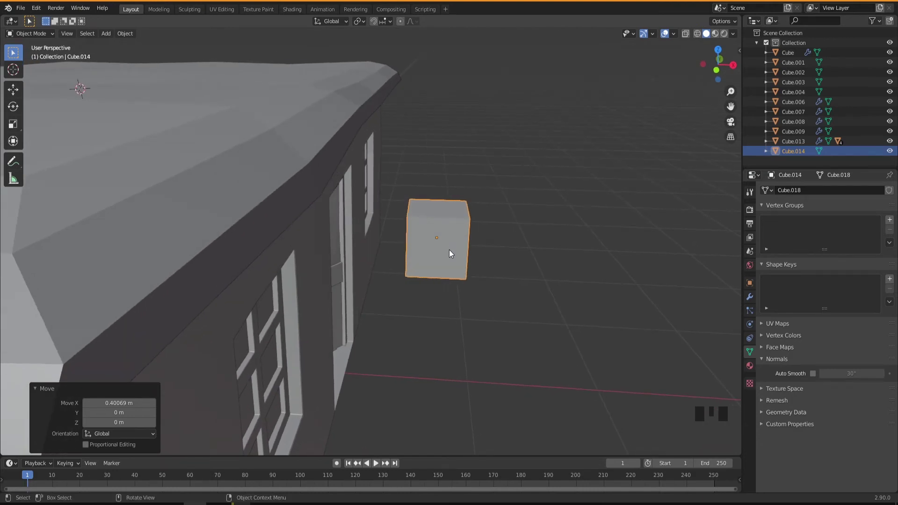
key("Tab")
middle_click_drag(452, 255, 425, 215)
left_click_drag(384, 187, 438, 299)
key("g")
key("y")
key("x")
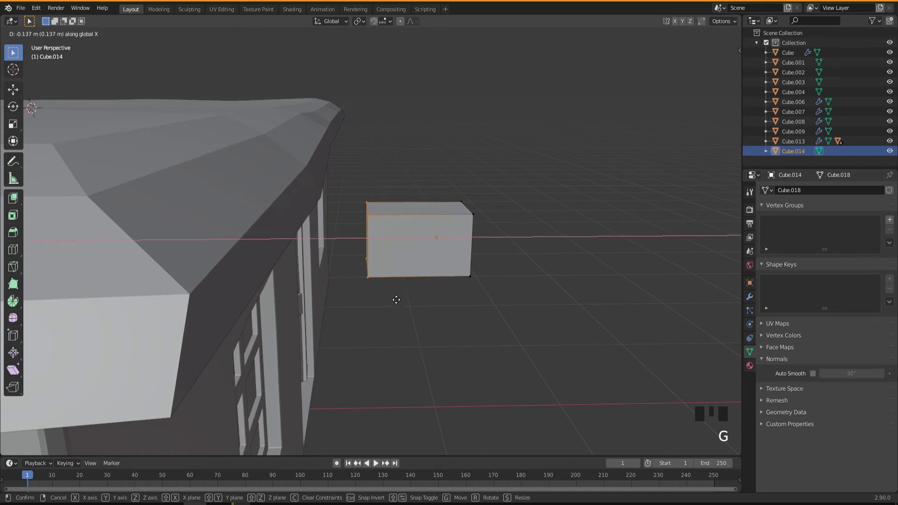
left_click(341, 304)
middle_click_drag(406, 304, 421, 343)
key("Tab")
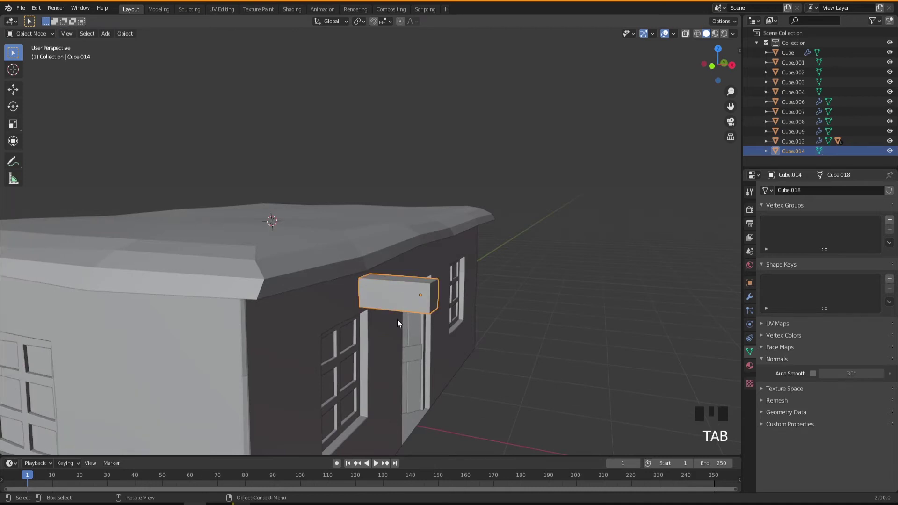
- Scale the beam uniformly to about 0.58 and apply its scale
scroll(396, 318, "up", 3)
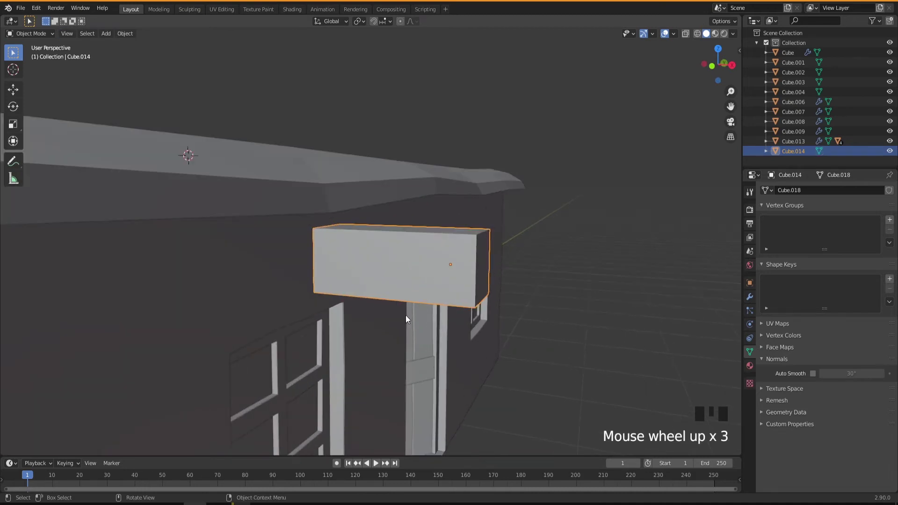
key("s")
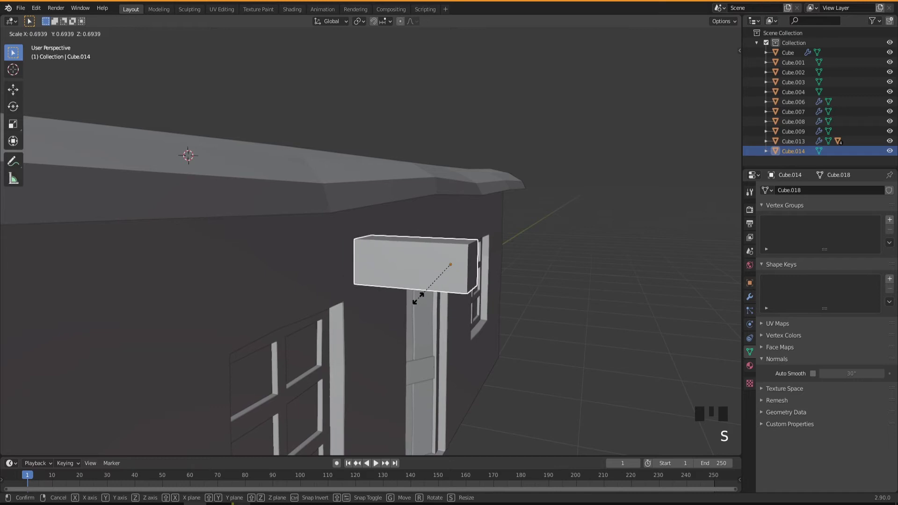
left_click(422, 290)
middle_click_drag(422, 290, 403, 302)
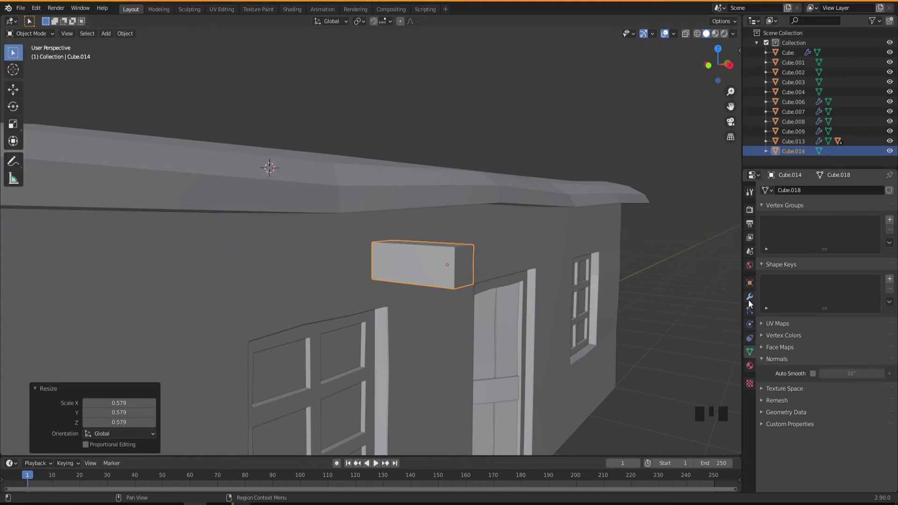
left_click(750, 283)
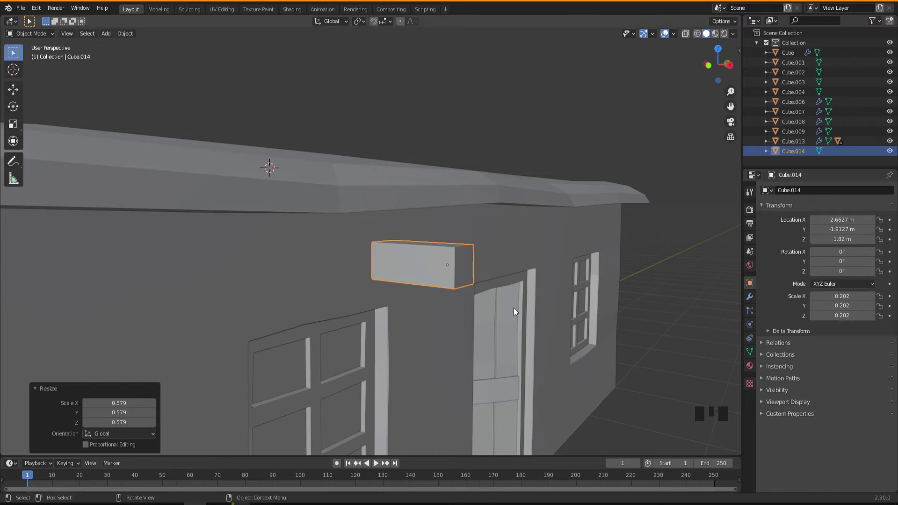
middle_click_drag(487, 296, 454, 287)
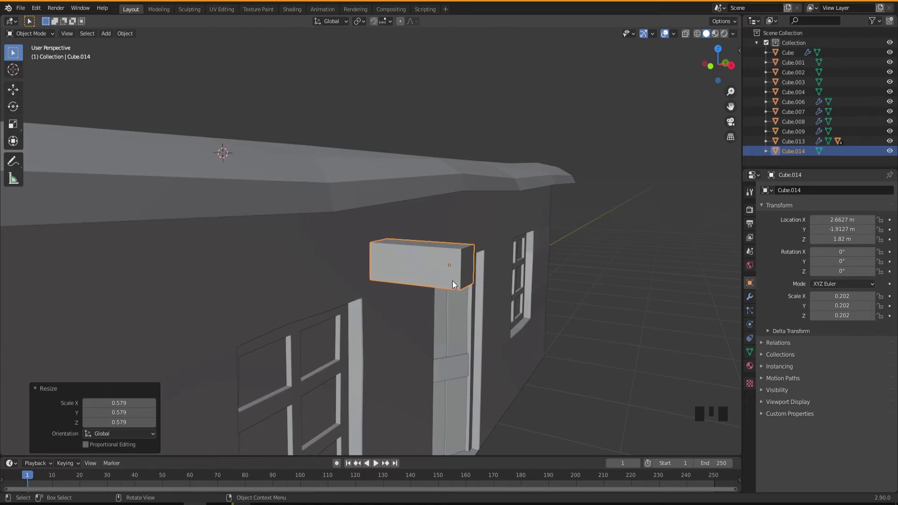
key("ctrl+a")
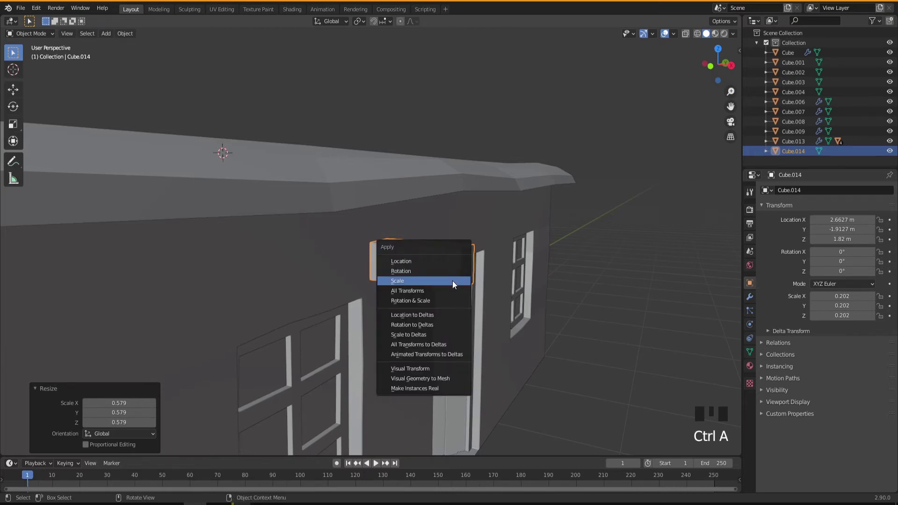
left_click(403, 281)
- Add a centred vertical lengthwise loop cut to the beam in Edit Mode and scale it about 1.35 along Z
middle_click_drag(403, 281, 420, 307)
key("Tab")
scroll(447, 279, "up", 2)
scroll(433, 306, "down", 1)
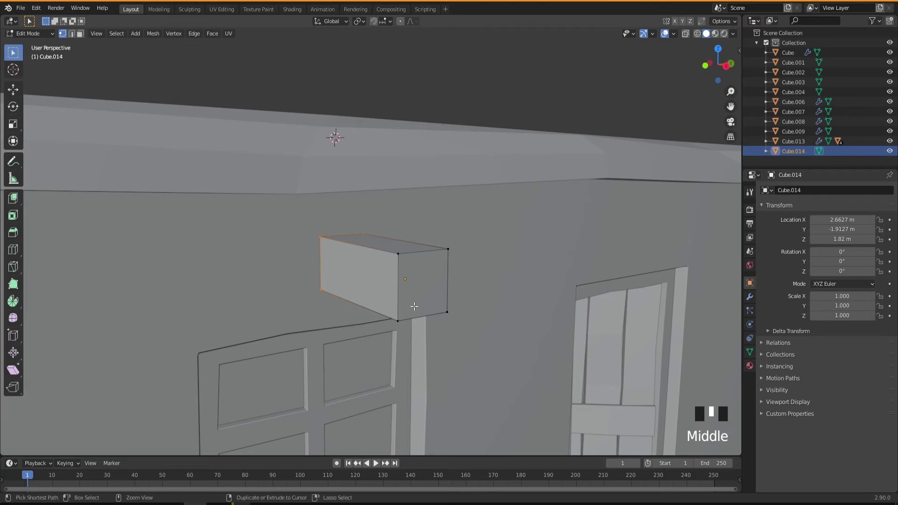
key("ctrl+r")
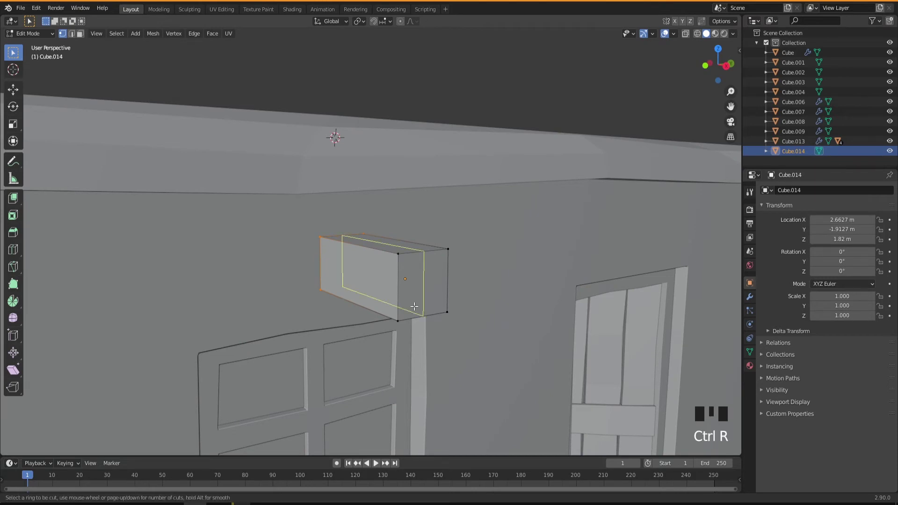
left_click(414, 306)
right_click(415, 308)
mouse_move(415, 312)
middle_mouse_down()
mouse_move(407, 326)
mouse_move(405, 315)
middle_mouse_up()
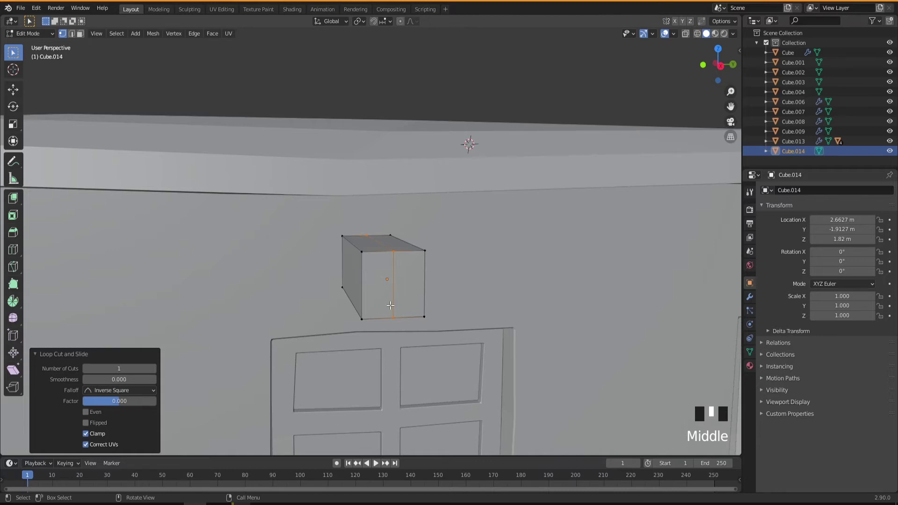
key("s")
key("z")
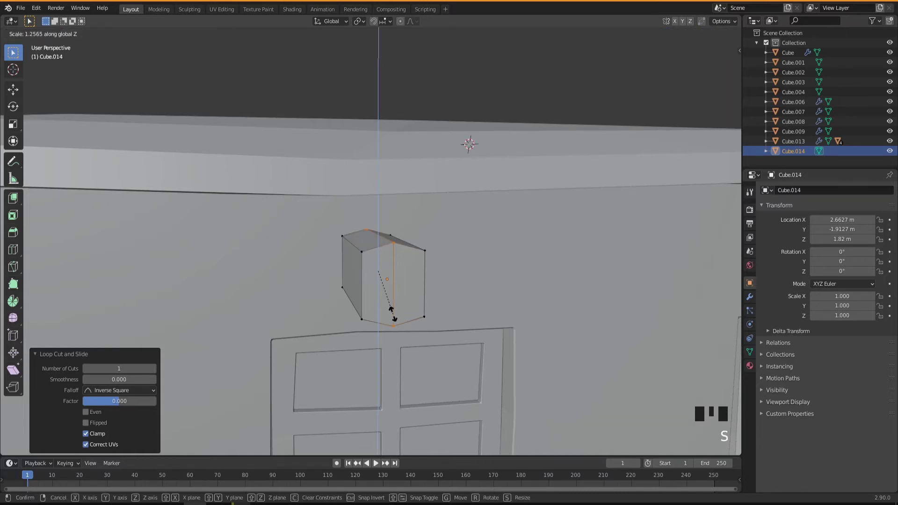
left_click(393, 317)
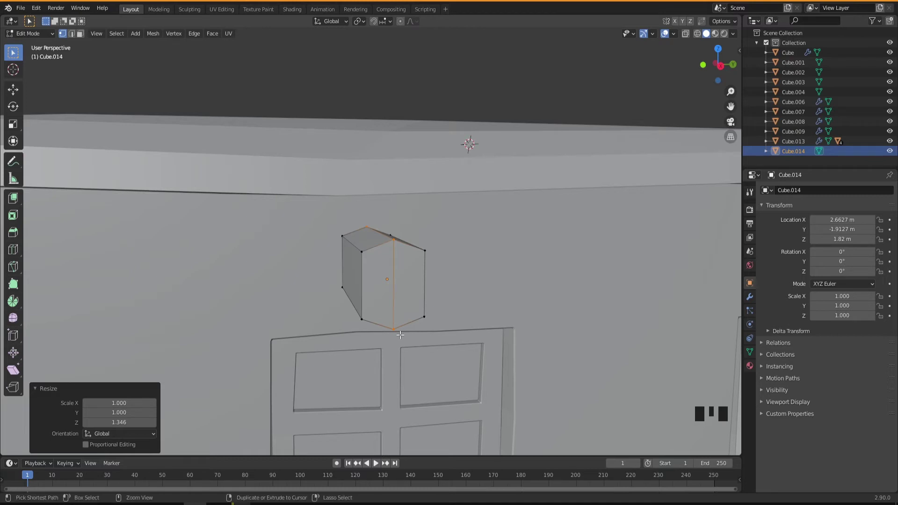
- Add a centred horizontal loop cut around the beam and scale it about 1.23 along Y to round the profile
key("ctrl+r")
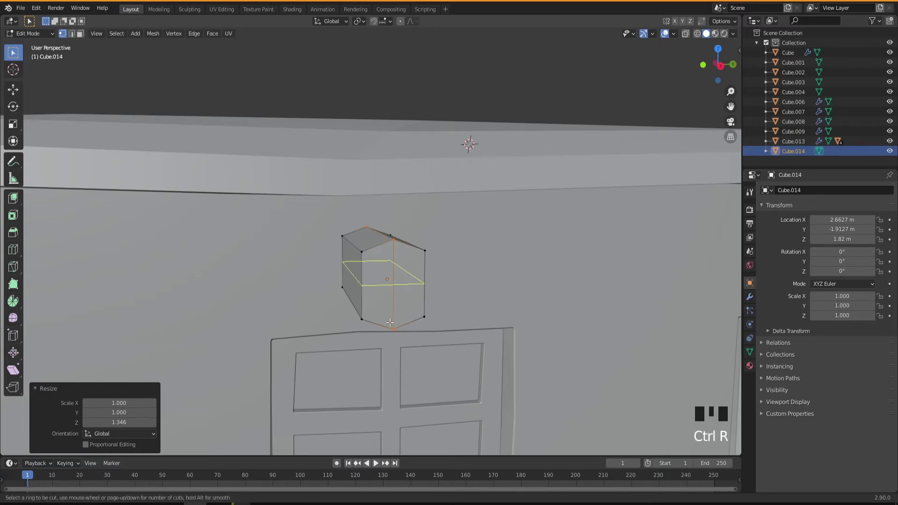
left_click(370, 299)
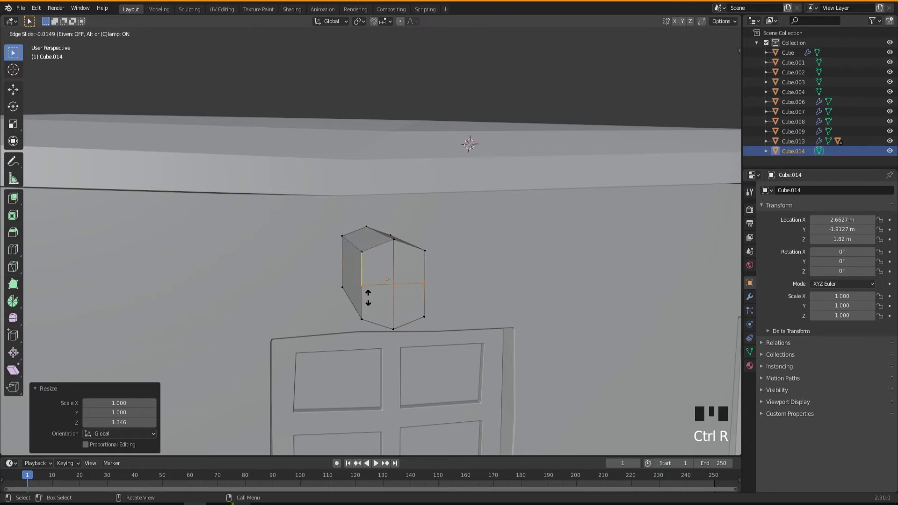
right_click(368, 298)
middle_click_drag(408, 331, 424, 334)
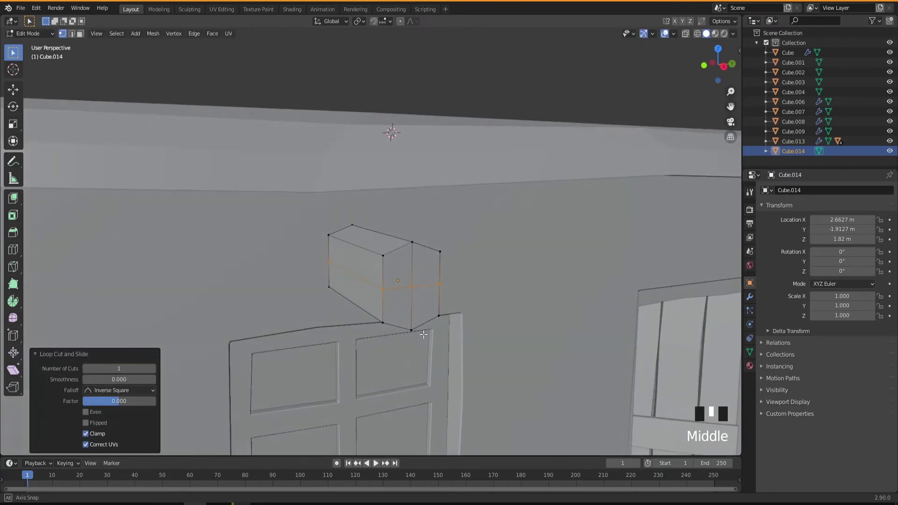
key("s")
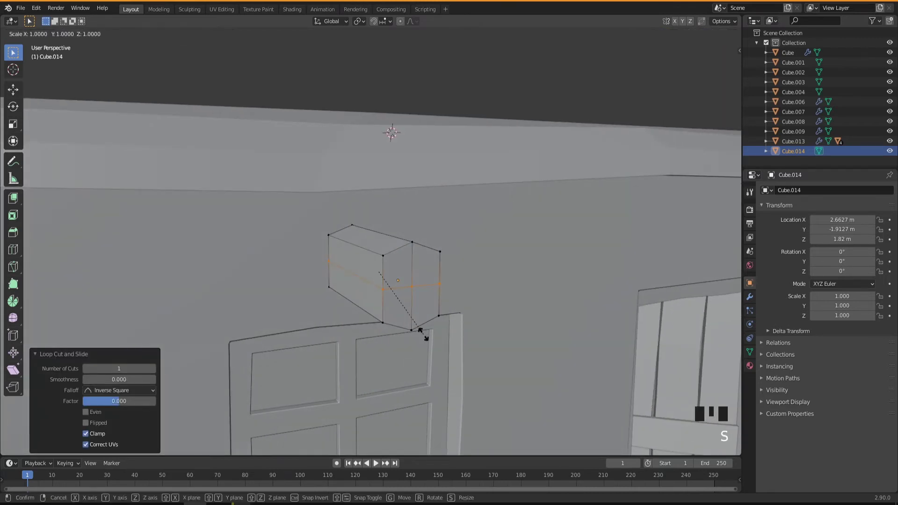
key("y")
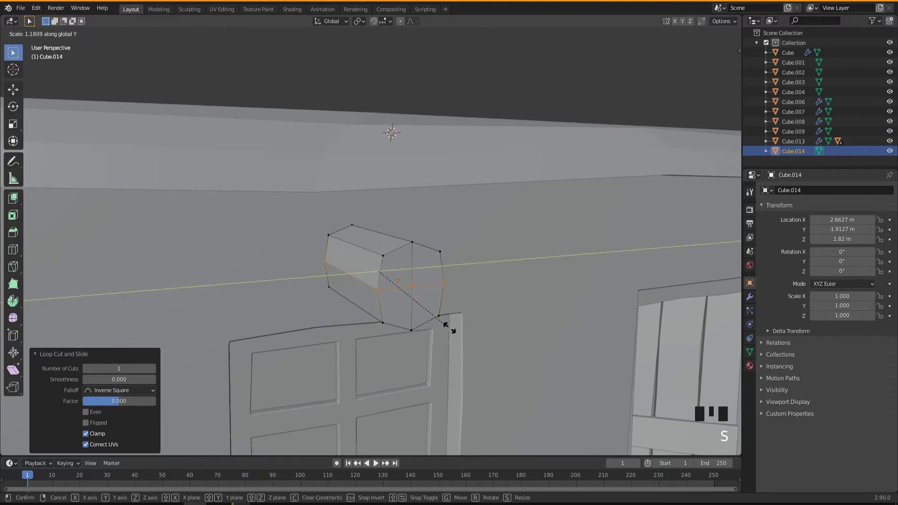
left_click(454, 326)
middle_click_drag(380, 323, 439, 325)
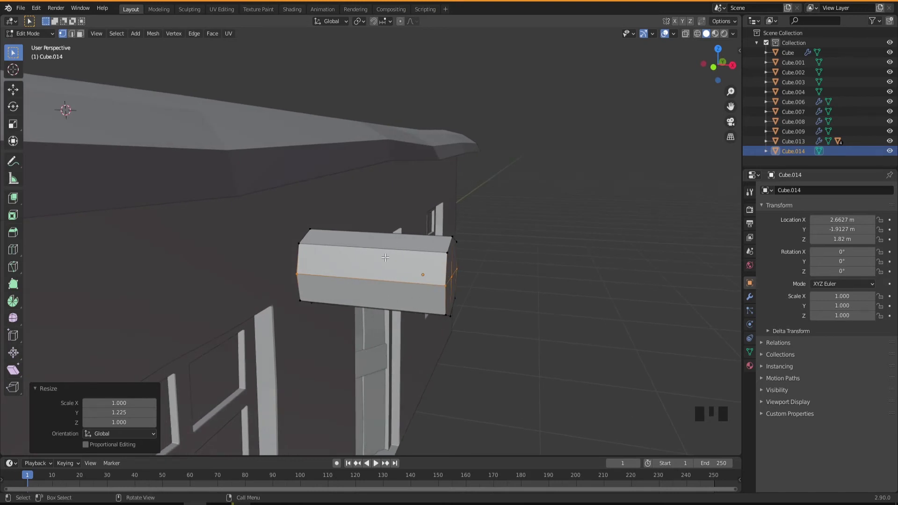
- Add two evenly spaced crosswise loop cuts to the beam
key("ctrl")
key("ctrl+r")
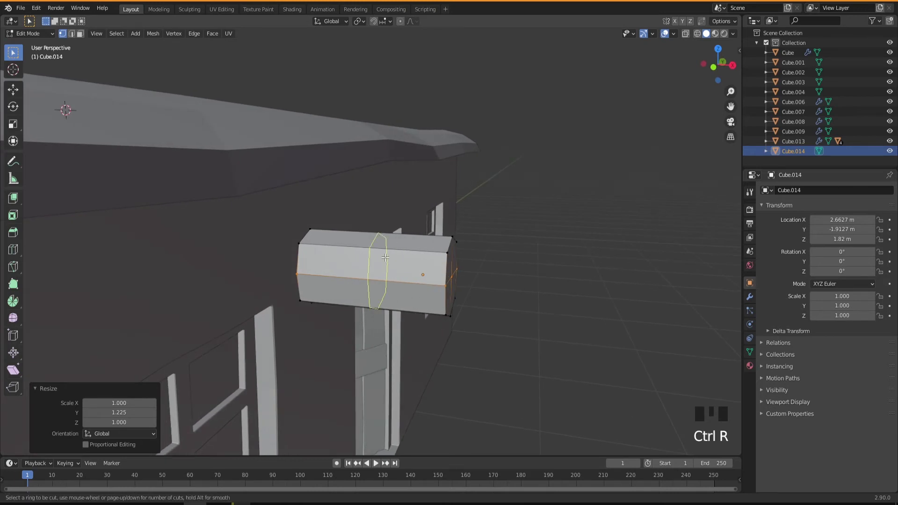
scroll(385, 257, "up", 1)
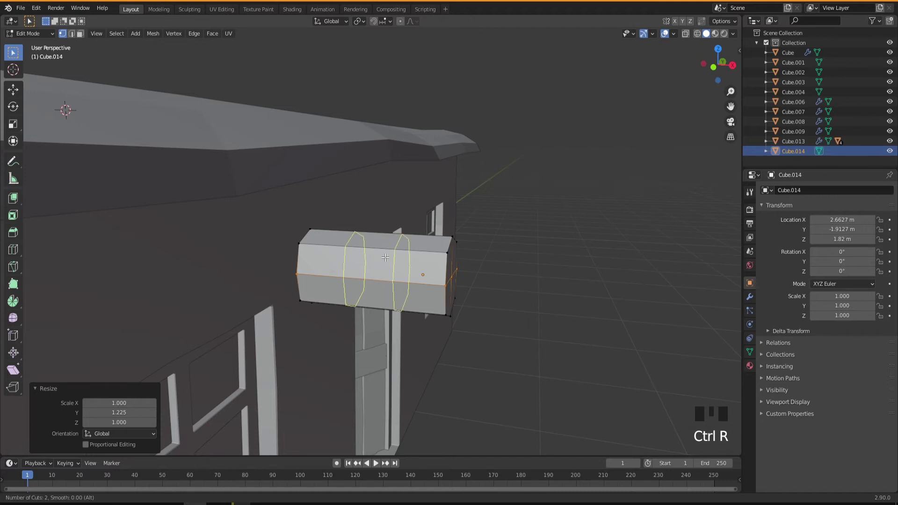
left_click(385, 257)
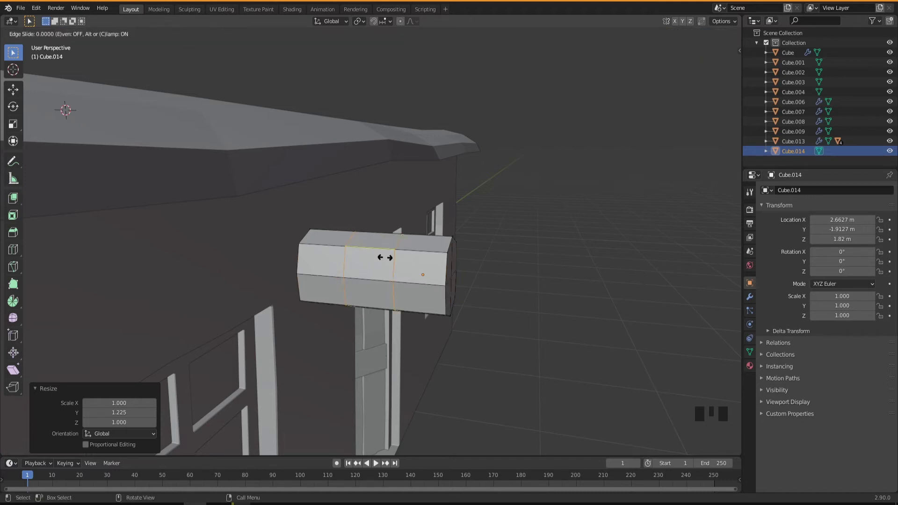
left_click(385, 258)
- Select the outer crosswise edge loop and lower it slightly along Z to bend the beam
middle_click_drag(385, 257, 398, 278)
left_click(400, 283)
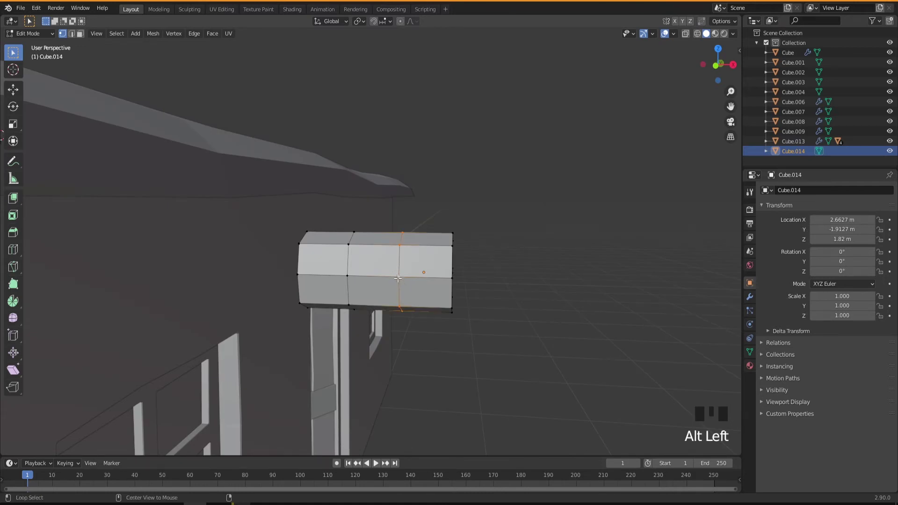
mouse_move(406, 286)
middle_mouse_down()
mouse_move(387, 281)
mouse_move(409, 286)
middle_mouse_up()
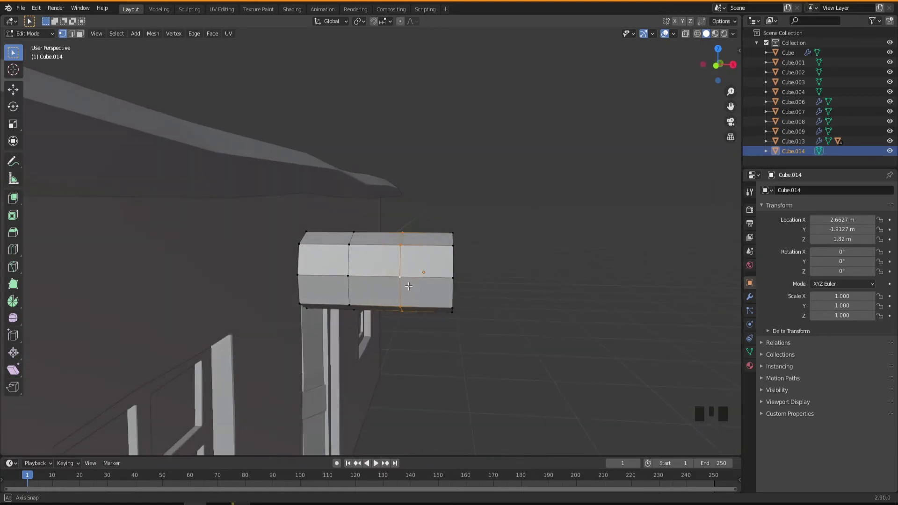
middle_click_drag(422, 318, 417, 291)
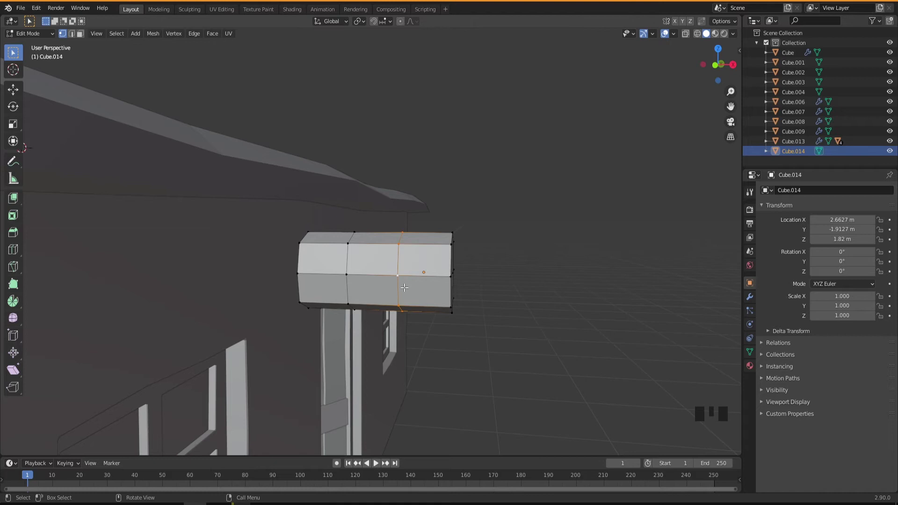
key("g")
key("z")
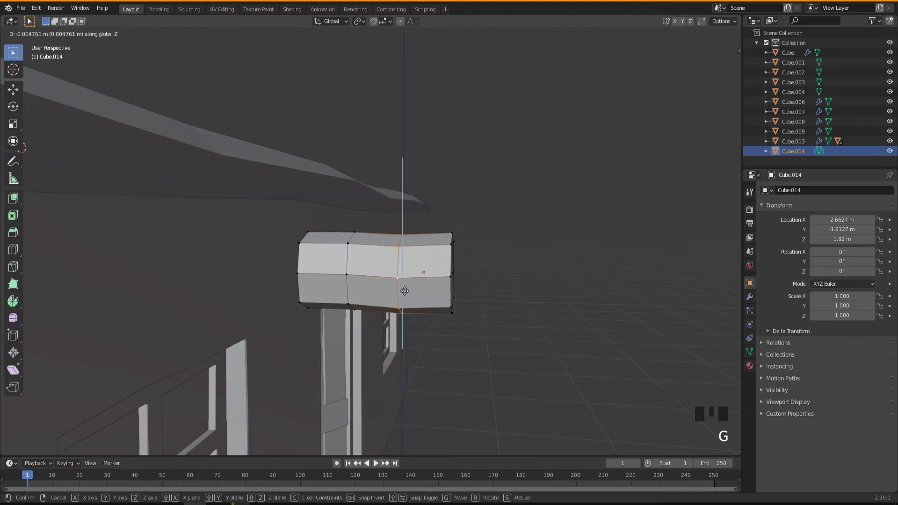
left_click(405, 294)
- Move the beam's house-side end vertices about -0.075 m along X to lengthen it
middle_click_drag(371, 313, 401, 319)
left_click_drag(275, 218, 330, 330)
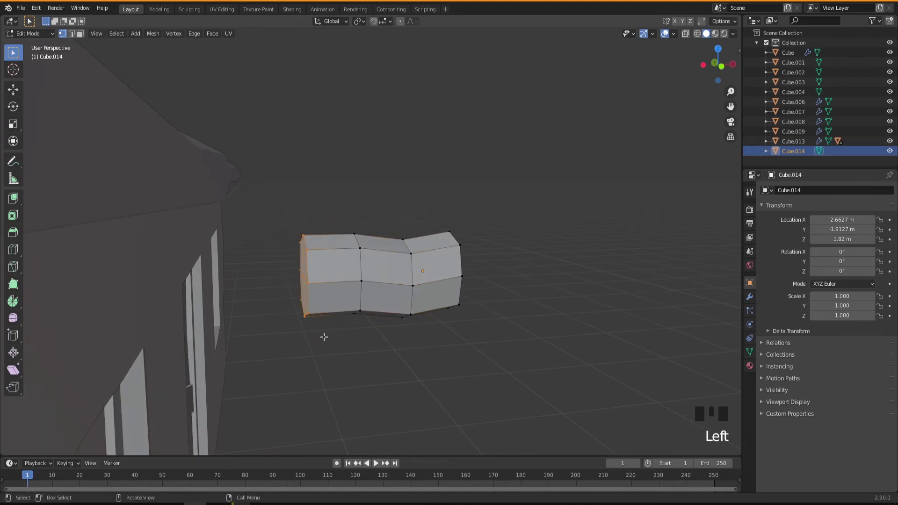
key("g")
key("x")
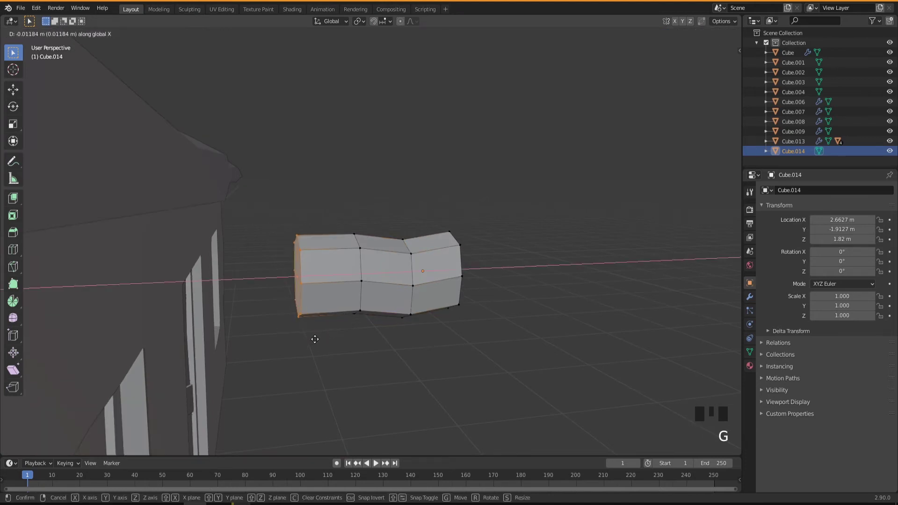
left_click(285, 345)
- Slide the inner crosswise edge loop about -0.04 m along X toward the house
middle_click_drag(335, 278, 337, 296)
left_click(357, 288, "alt")
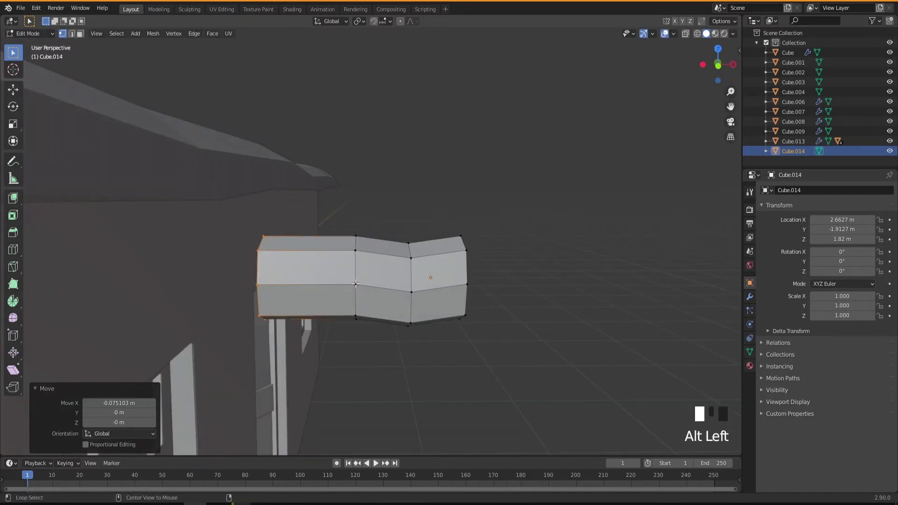
key("g")
key("x")
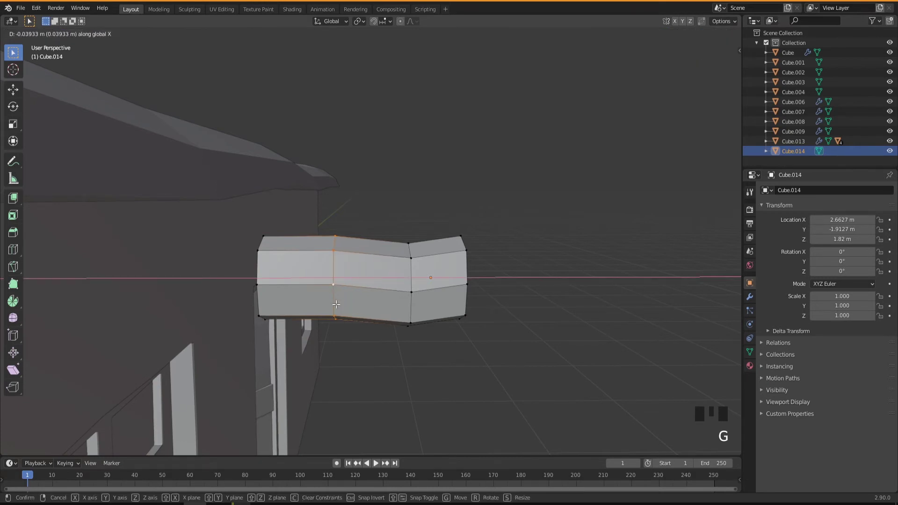
left_click(337, 305)
- Move one vertex of the beam's outer end along X toward the house to make the end face uneven
middle_click_drag(365, 323, 354, 319)
left_click(451, 297)
middle_click_drag(451, 298, 529, 317)
key("g")
key("x")
left_click(423, 319)
- Shift two more upper vertices of the beam's outer end along X for an irregular cut, and return to Object Mode
left_click(525, 294)
left_click(532, 256)
key("g")
key("x")
left_click(527, 289)
left_click(507, 255)
key("g")
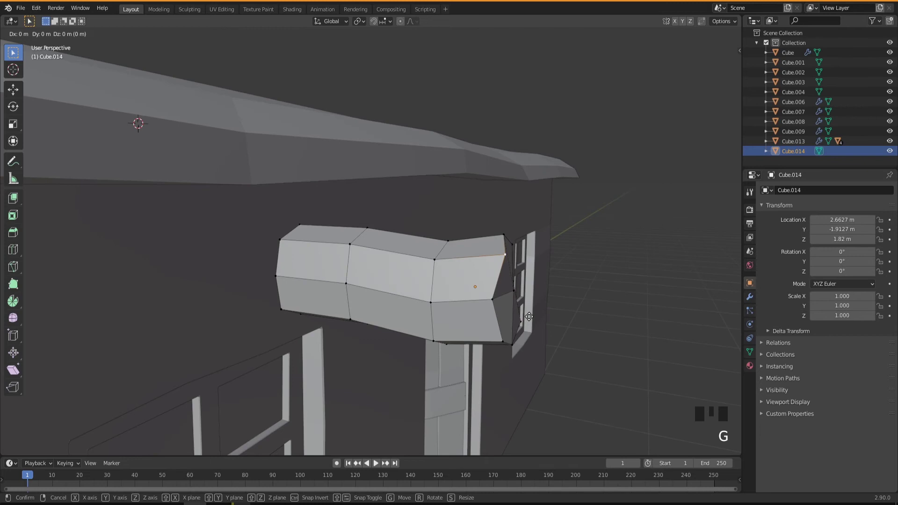
key("x")
left_click(518, 316)
scroll(515, 318, "down", 5)
middle_click_drag(513, 320, 479, 320)
scroll(474, 356, "up", 2)
key("Tab")
- Examine the bent beam's shape and size against the roof overhang and front wall
scroll(474, 350, "down", 2)
scroll(477, 348, "up", 2)
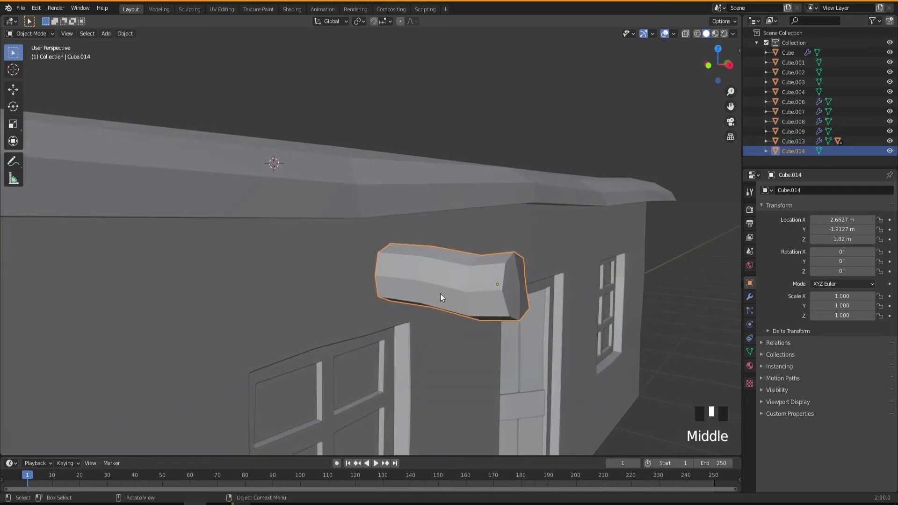
key("Tab")
middle_click_drag(440, 293, 458, 299)
key("Tab")
scroll(460, 317, "down", 2)
scroll(459, 317, "down", 1)
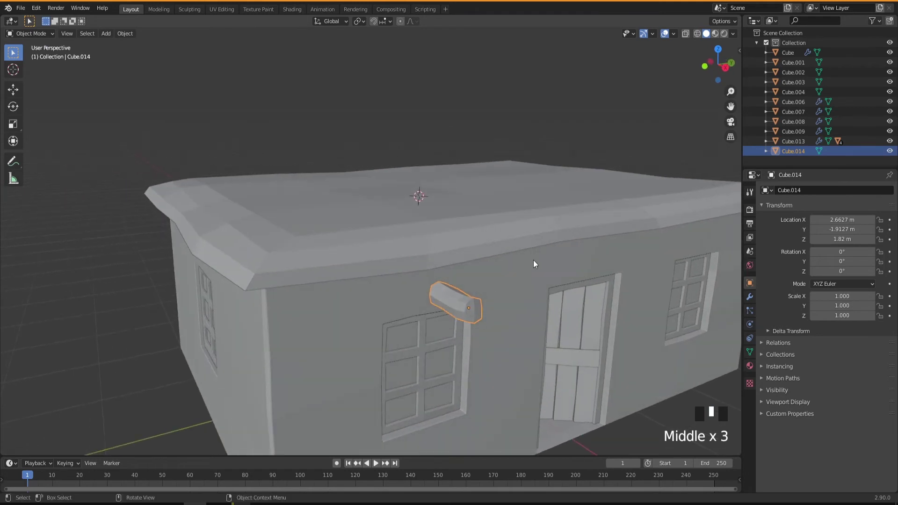
middle_click_drag(438, 238, 500, 336)
mouse_move(468, 310)
middle_mouse_down()
mouse_move(450, 313)
mouse_move(475, 305)
mouse_move(457, 306)
middle_mouse_up()
scroll(456, 310, "up", 2)
middle_click(458, 309)
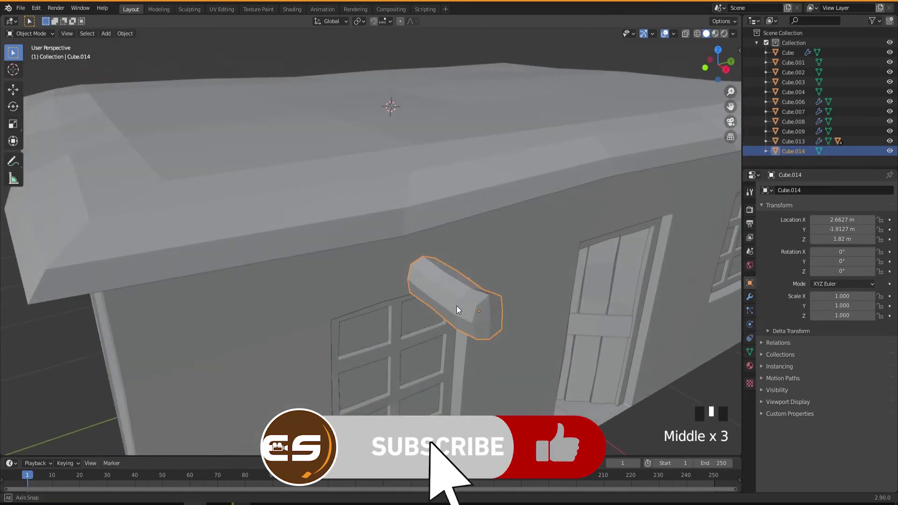
- Duplicate the beam about 0.57 m along Y toward the door
key("shift+d")
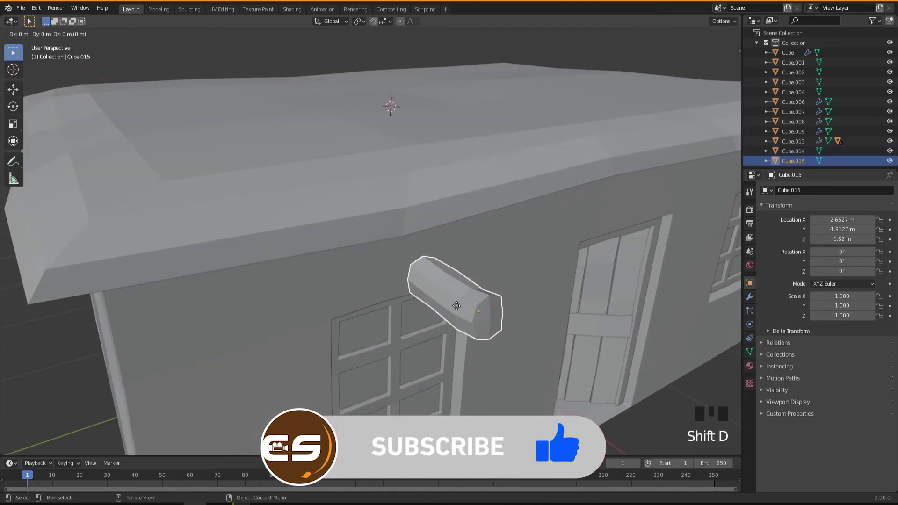
key("y")
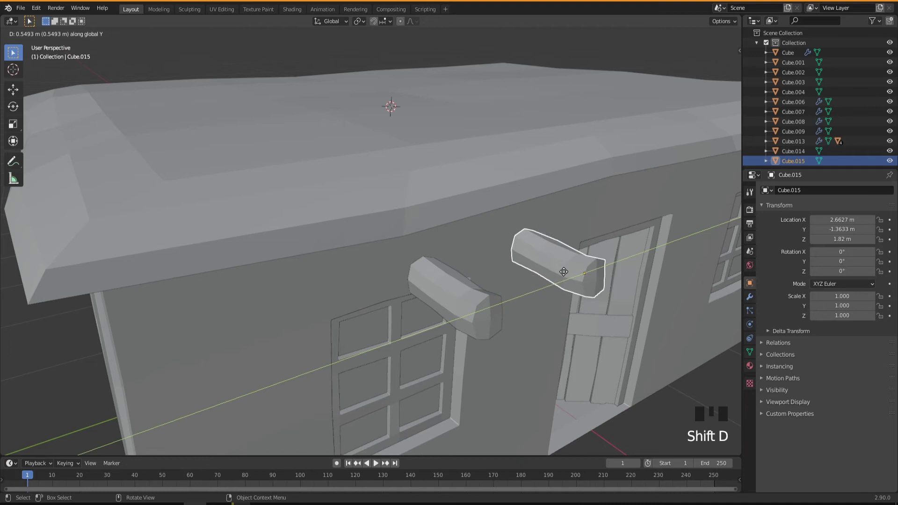
left_click(569, 272)
- Reshape the original beam in Edit Mode by raising its outer crosswise edge loop along Z
middle_click_drag(568, 275, 596, 287)
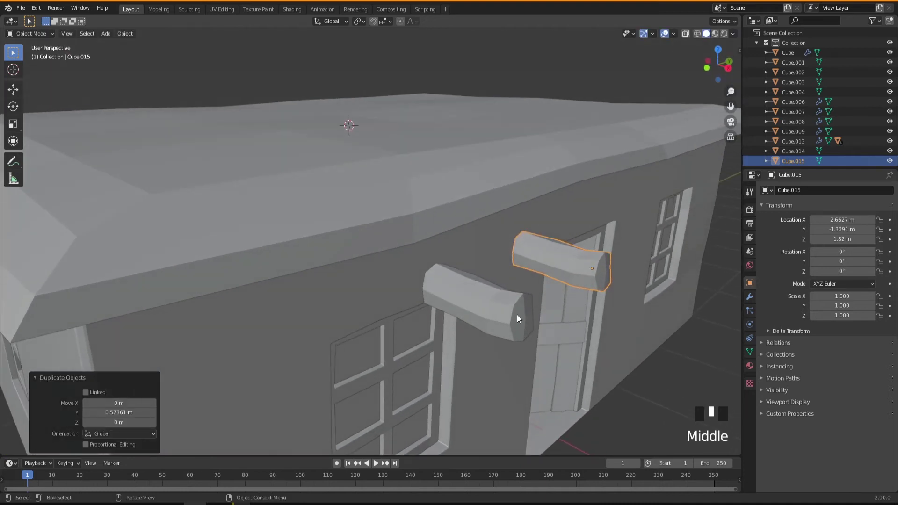
left_click(513, 334)
mouse_move(513, 334)
middle_mouse_down()
mouse_move(526, 335)
mouse_move(469, 345)
mouse_move(519, 334)
middle_mouse_up()
key("Tab")
scroll(491, 345, "up", 2)
left_click(550, 280, "alt")
middle_click_drag(550, 280, 593, 295)
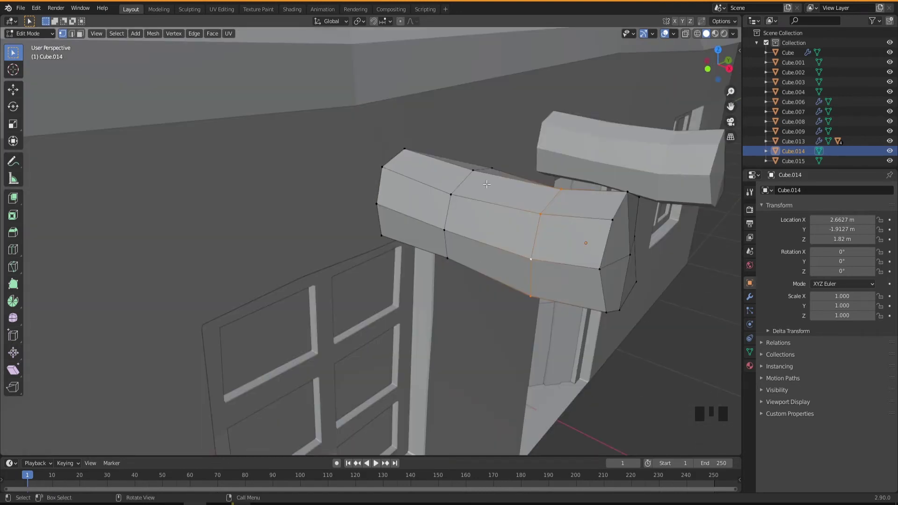
middle_click_drag(537, 231, 532, 291)
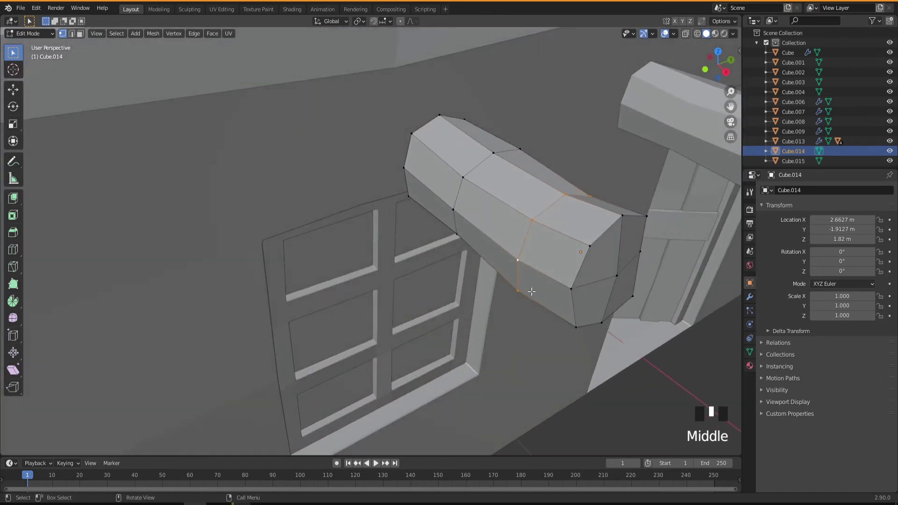
middle_click_drag(508, 262, 574, 236)
key("g")
key("z")
left_click(580, 228)
- Move the middle side vertex of the original beam's outer end about 0.006 m along X
middle_click_drag(594, 244, 616, 275)
left_click(612, 253)
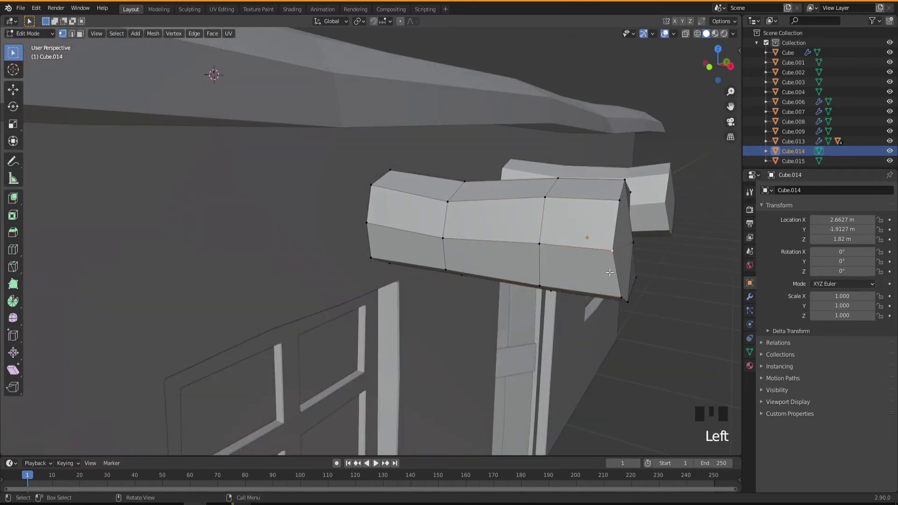
key("g")
key("z")
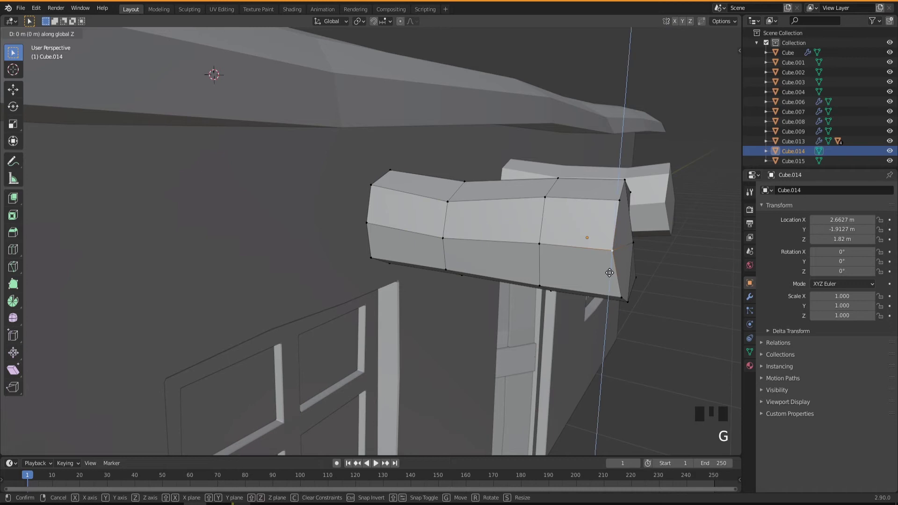
key("x")
left_click(611, 272)
- Move a vertex on the other side of the original beam's outer end freely, and return to Object Mode
middle_click_drag(638, 246, 533, 250)
scroll(536, 252, "down", 3)
middle_click_drag(639, 276, 540, 282)
scroll(666, 295, "up", 2)
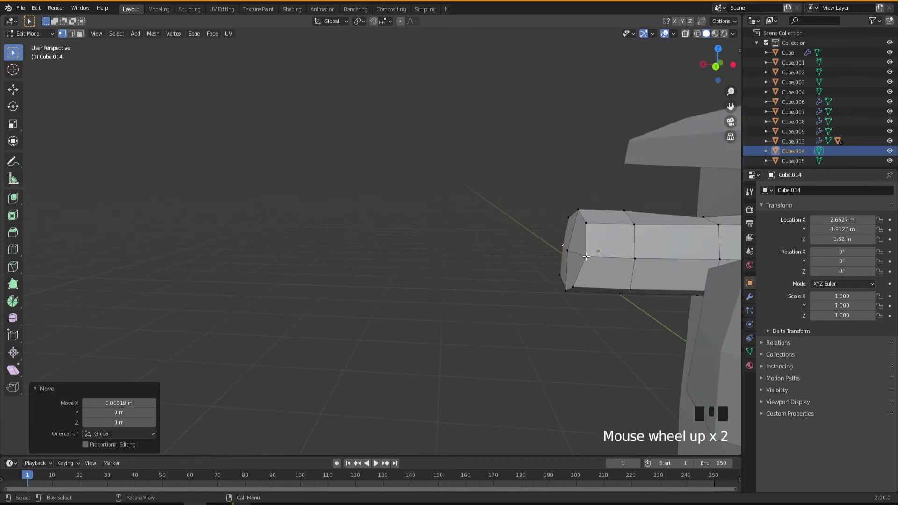
middle_click_drag(586, 256, 617, 262)
key("g")
left_click(617, 315)
key("Tab")
- Duplicate the reshaped beam along Y toward the near house corner, placing the copy at Y about -2.49 m
middle_click_drag(618, 315, 600, 345)
key("Tab")
key("s")
key("Tab")
key("Tab")
key("Tab")
key("shift+d")
left_click(506, 369)
- Vary the newest beam by moving a side vertex of its outer end in Edit Mode, and return to Object Mode
key("Tab")
scroll(515, 322, "up", 4)
left_click(558, 210, "alt")
middle_click_drag(673, 262, 652, 311)
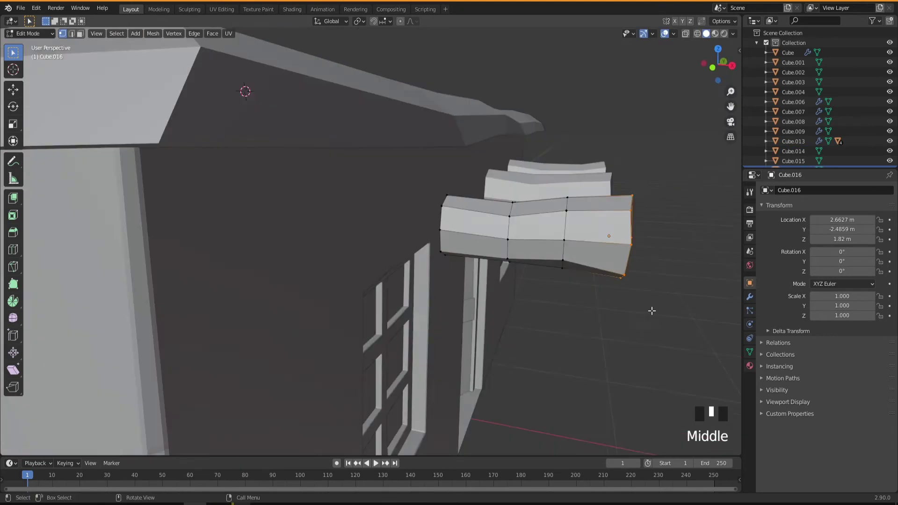
left_click(631, 245)
key("g")
left_click(627, 248)
middle_click_drag(627, 248, 567, 217)
scroll(569, 257, "down", 3)
middle_click_drag(571, 258, 543, 260)
middle_click(589, 248)
key("Tab")
- Select all three beams and move them -0.403 m along X into the front wall
scroll(590, 250, "down", 3)
middle_click_drag(542, 260, 408, 325, "shift")
scroll(464, 305, "up", 2)
left_click_drag(375, 222, 352, 331)
middle_click_drag(352, 332, 327, 325)
scroll(397, 343, "up", 2)
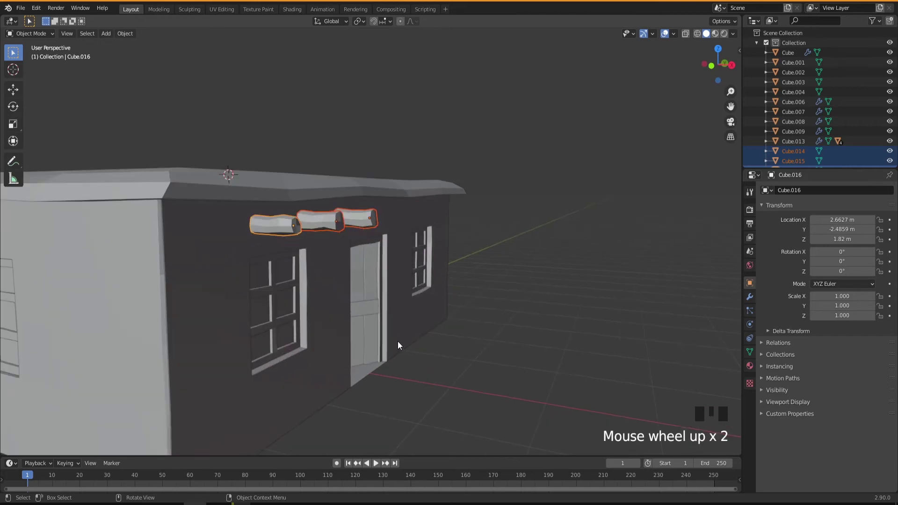
key("g")
key("x")
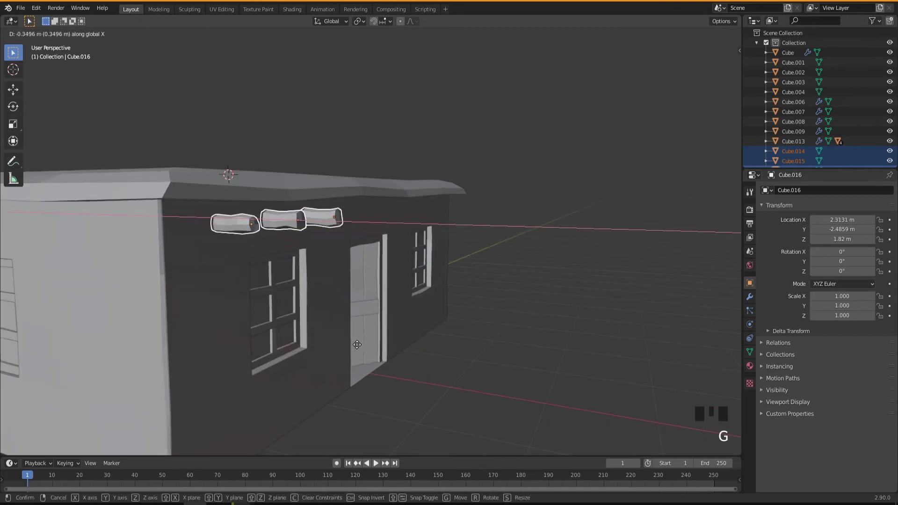
left_click(352, 346)
- Raise the three beams about 0.119 m along Z toward the roof overhang, and lower them again by about 0.012 m
middle_click_drag(371, 352, 336, 318)
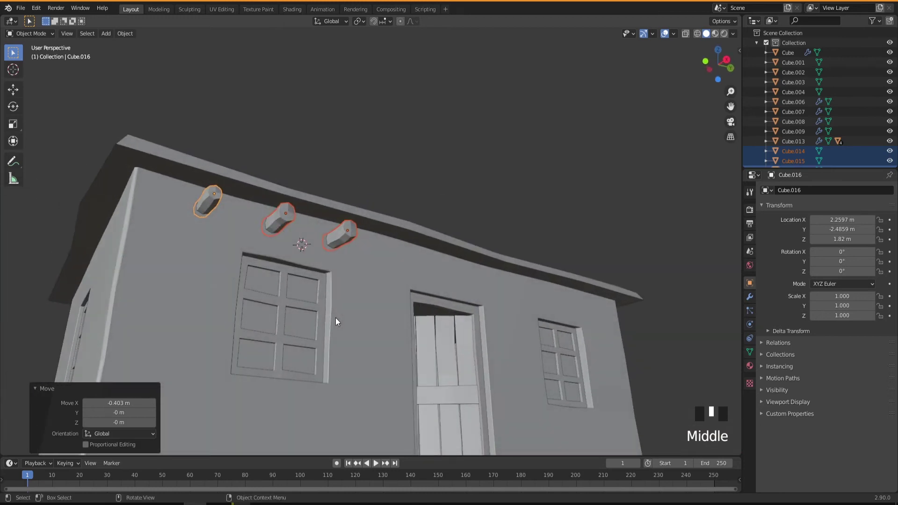
key("g")
key("z")
left_click(341, 305)
middle_click_drag(341, 304, 324, 290)
key("g")
key("z")
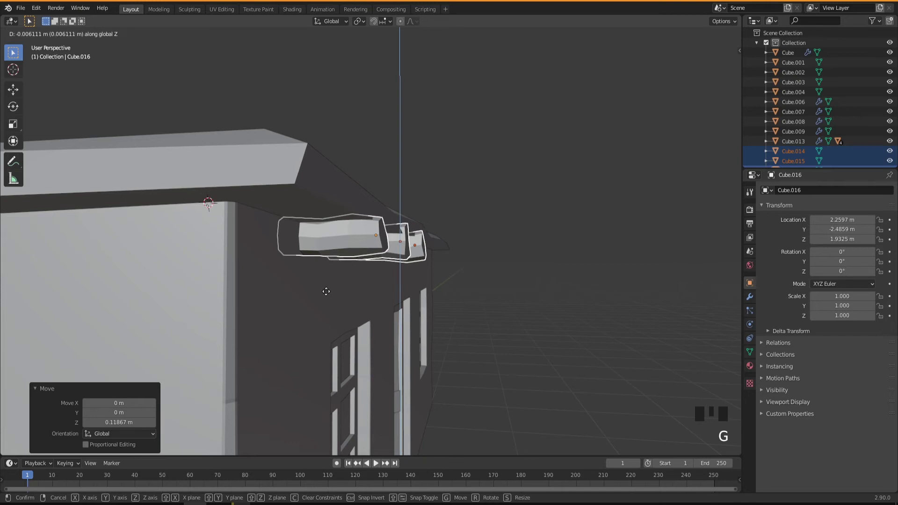
left_click(327, 292)
middle_click_drag(347, 295, 266, 290)
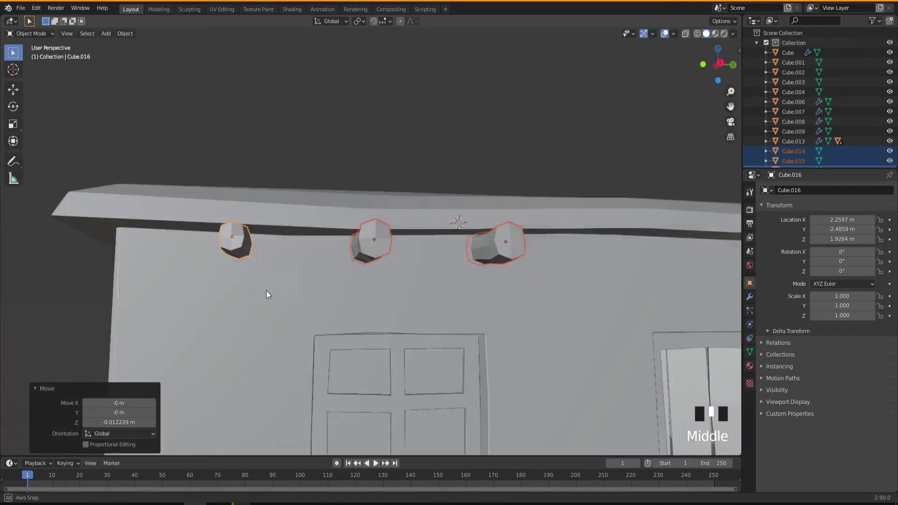
- Push the three beams a further -0.06 m or so along X so they sit under the overhang
middle_click_drag(427, 292, 344, 291)
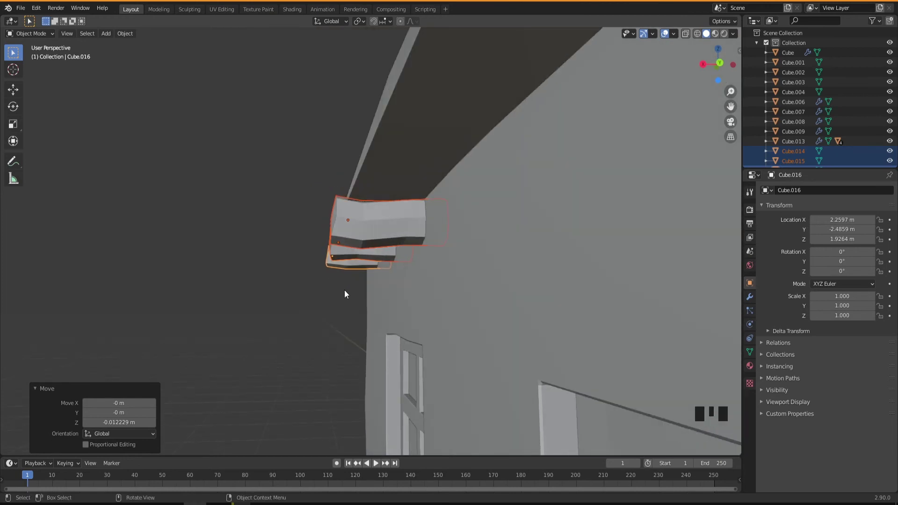
key("g")
key("x")
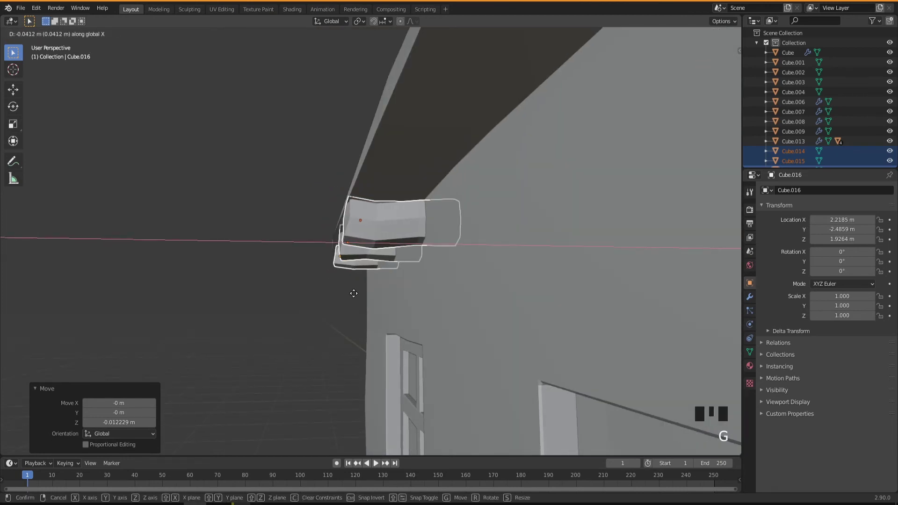
left_click(358, 295)
- Move the three beams about -0.21 m along Y toward the near house corner
middle_click_drag(338, 300, 467, 257)
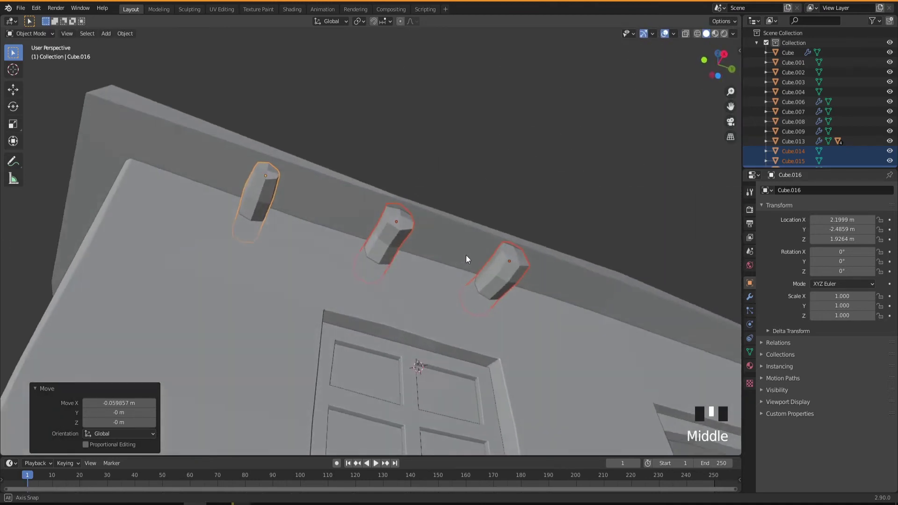
mouse_move(377, 280)
middle_mouse_down()
mouse_move(401, 295)
mouse_move(370, 279)
middle_mouse_up()
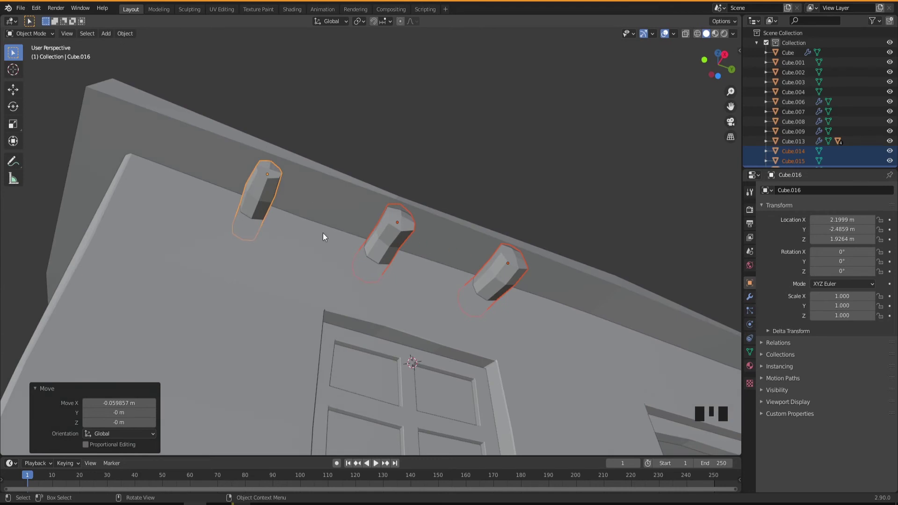
middle_click_drag(352, 294, 374, 317)
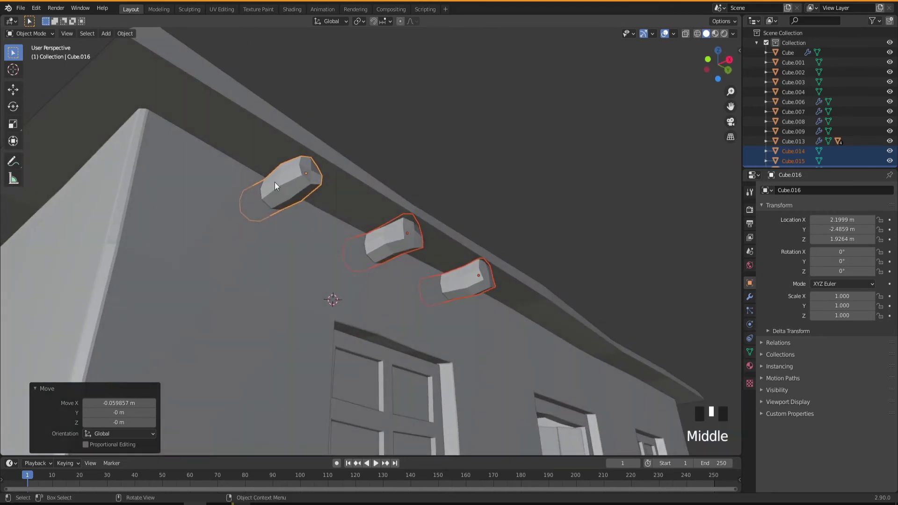
middle_click_drag(414, 265, 411, 388)
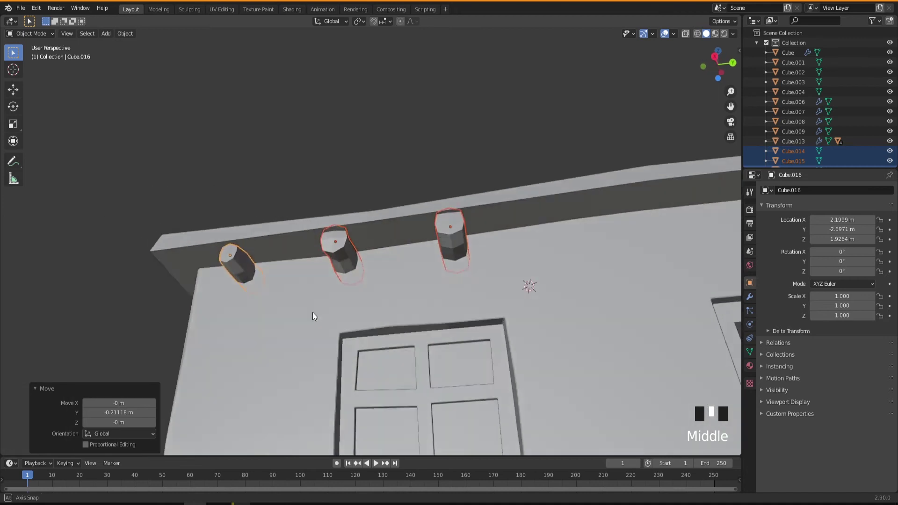
- Duplicate the beam farthest from the near house corner and move the copy about 0.954 m along X, away from the wall
middle_click_drag(313, 312, 316, 293)
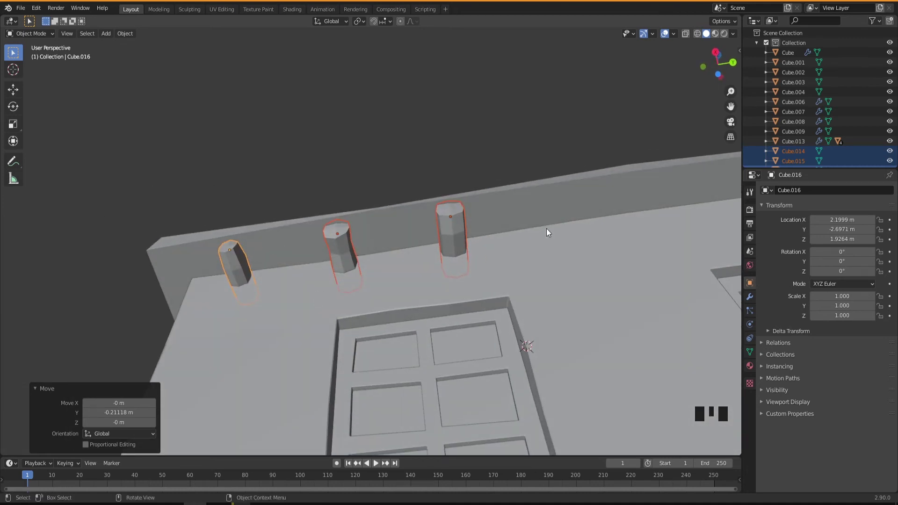
middle_click_drag(332, 381, 367, 399)
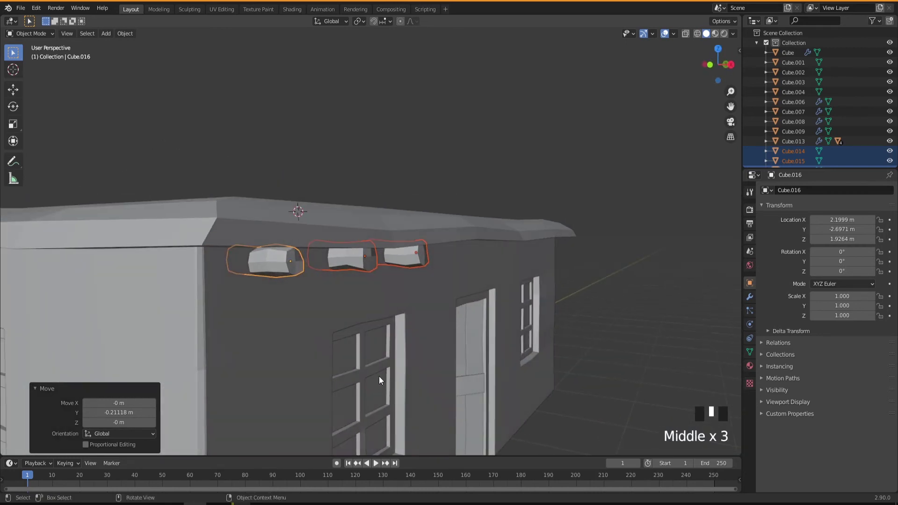
left_click(285, 265)
left_click(285, 266)
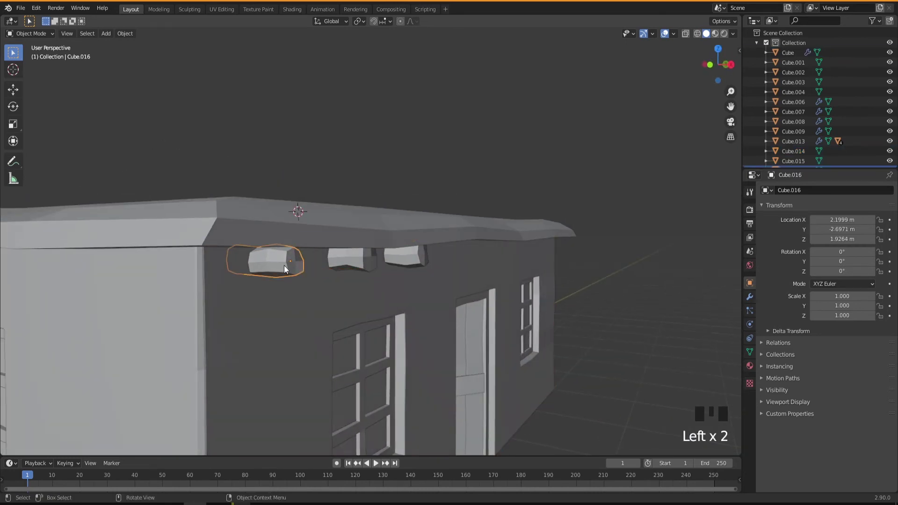
left_click(355, 257)
left_click(404, 257)
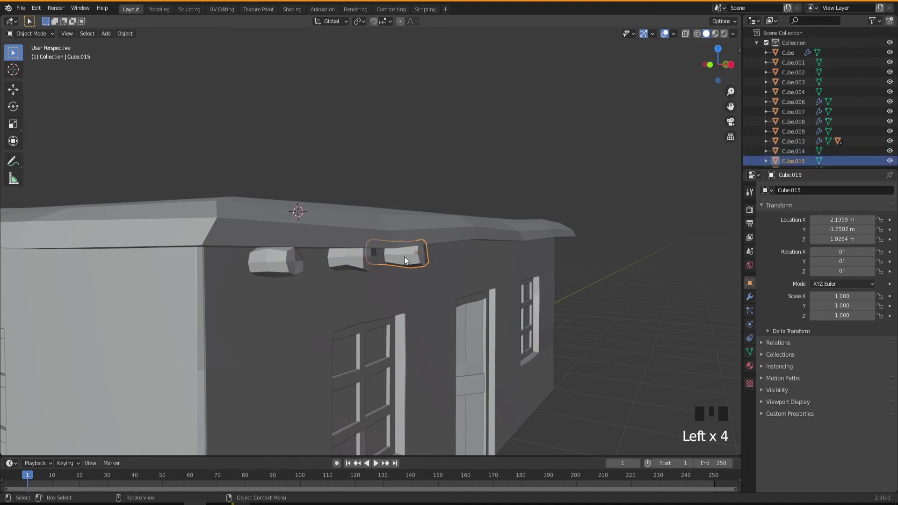
key("shift+d")
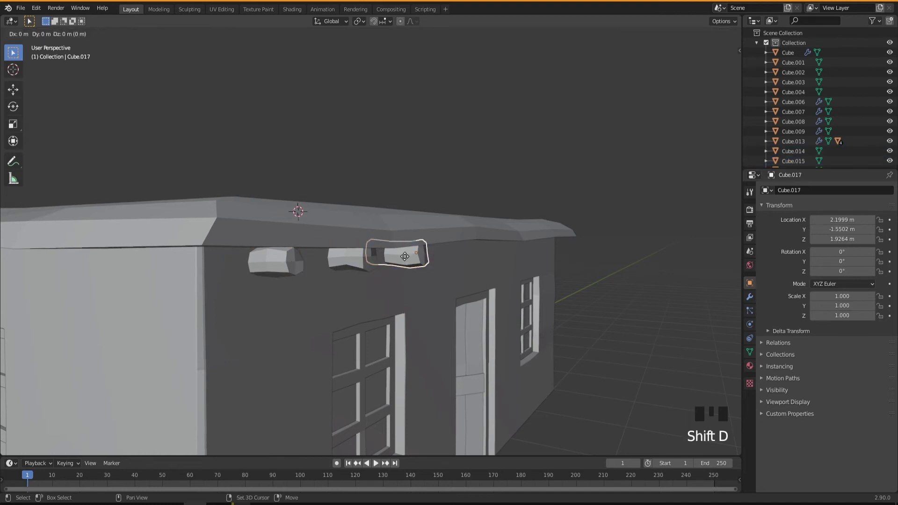
key("x")
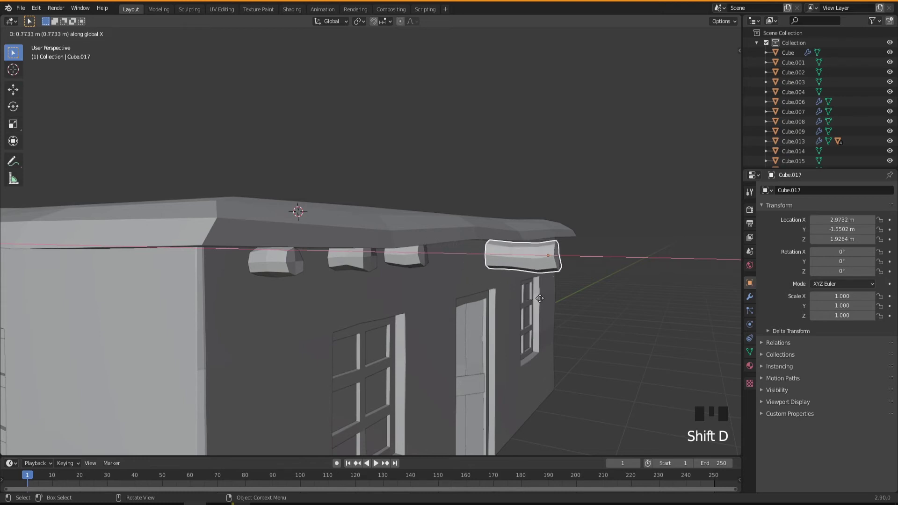
left_click(574, 298)
- Shrink the duplicated beam to a scale of about 0.181 and stretch it along X to 1.397 to form a thin pole
middle_click_drag(597, 339, 610, 375)
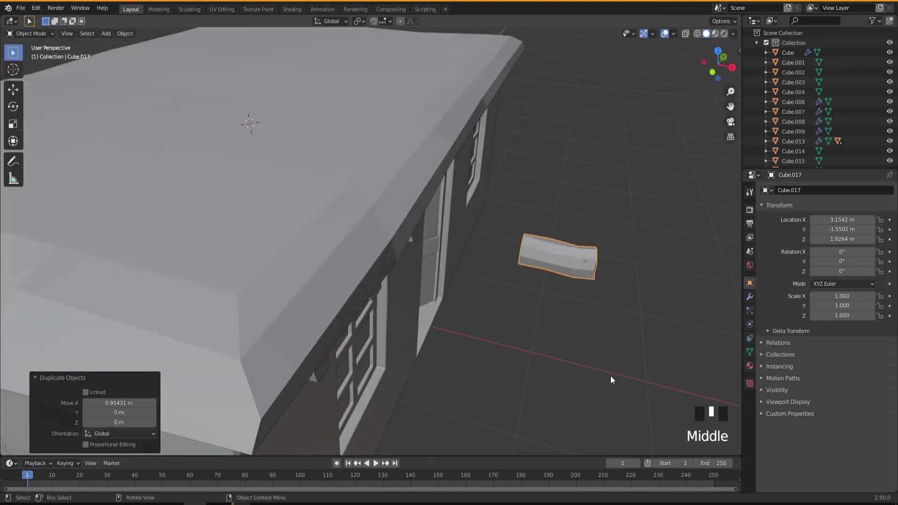
scroll(594, 331, "up", 2)
middle_click_drag(573, 328, 561, 302)
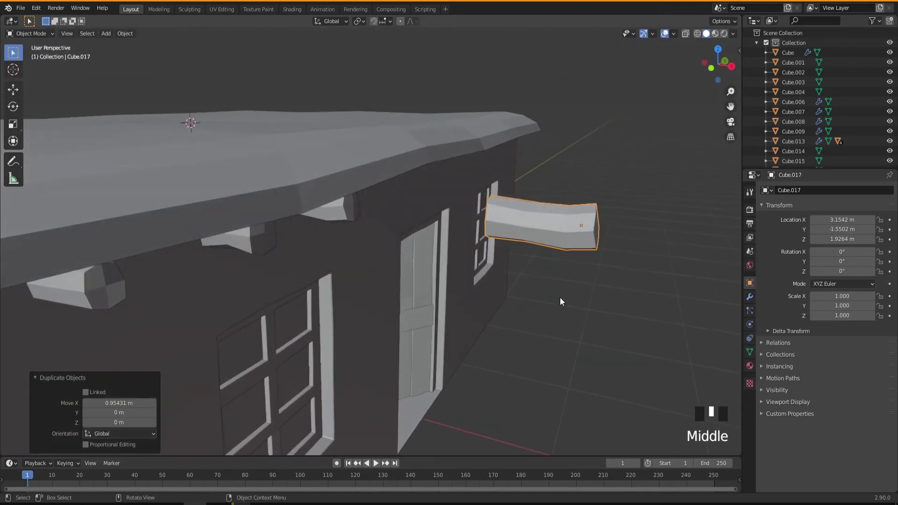
key("s")
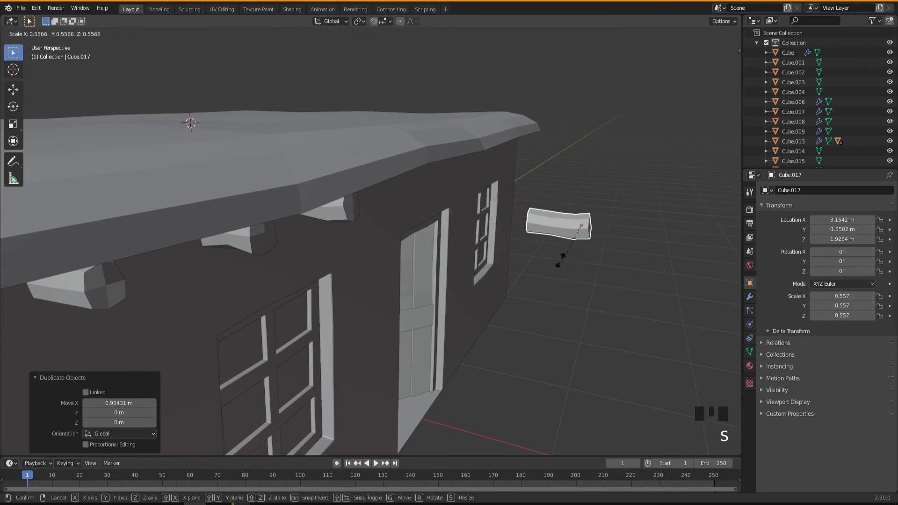
left_click(568, 225)
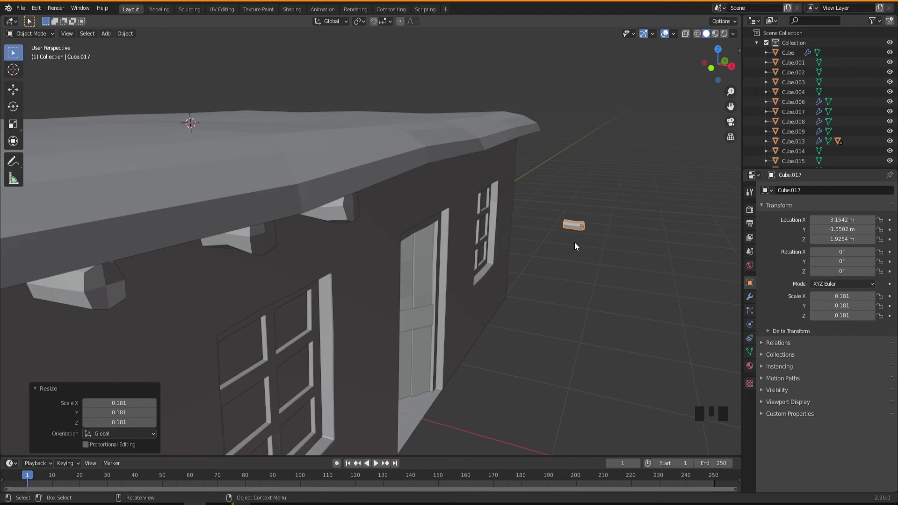
key("s")
key("x")
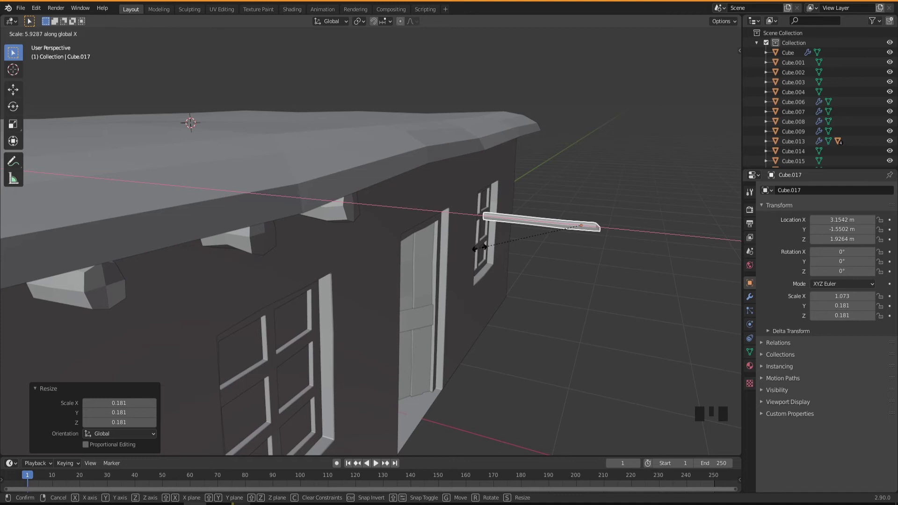
left_click(450, 255)
- Bend the pole by lowering its inner edge loop about 0.008 m along Z in Edit Mode
middle_click_drag(534, 262, 552, 232)
scroll(549, 234, "up", 3)
key("Tab")
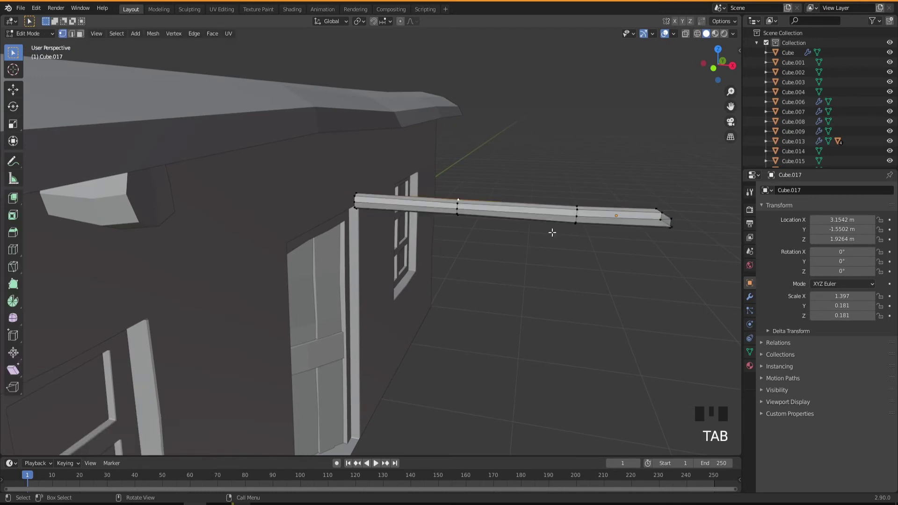
left_click_drag(436, 186, 497, 267)
middle_click_drag(498, 266, 521, 245)
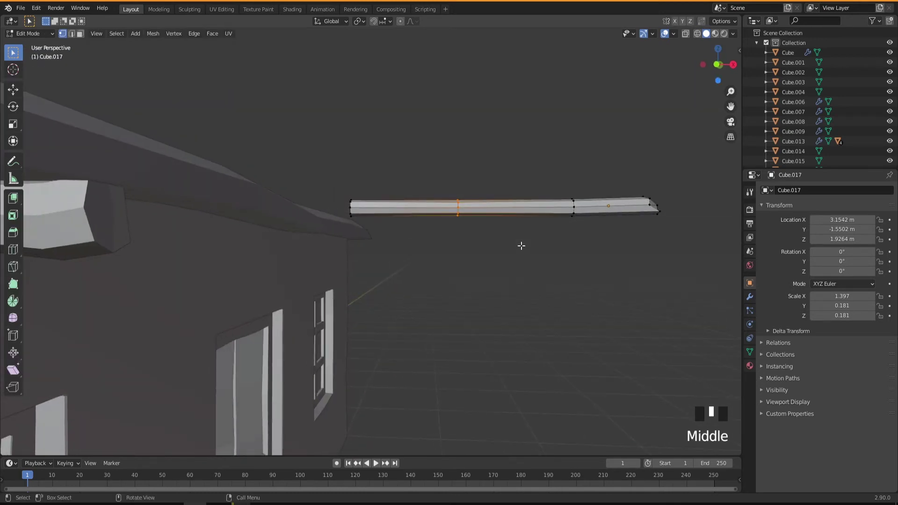
key("g")
key("z")
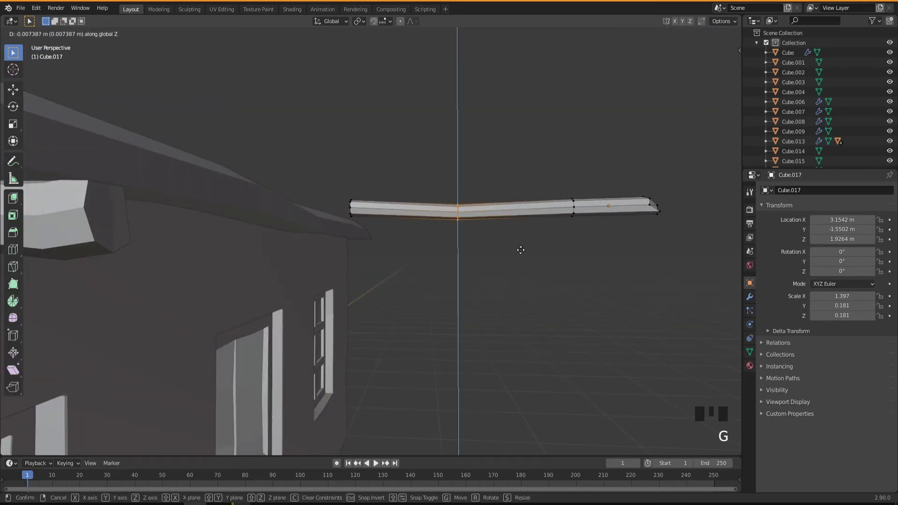
left_click(520, 251)
middle_click_drag(520, 251, 564, 271)
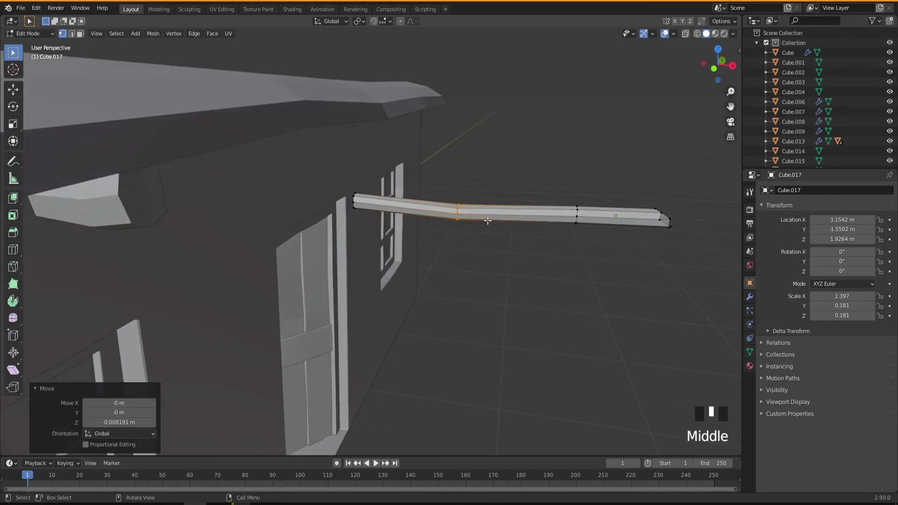
- Add one centred loop cut to the pole's middle section
key("ctrl+r")
left_click(517, 221)
right_click(517, 220)
middle_click_drag(521, 267, 525, 264)
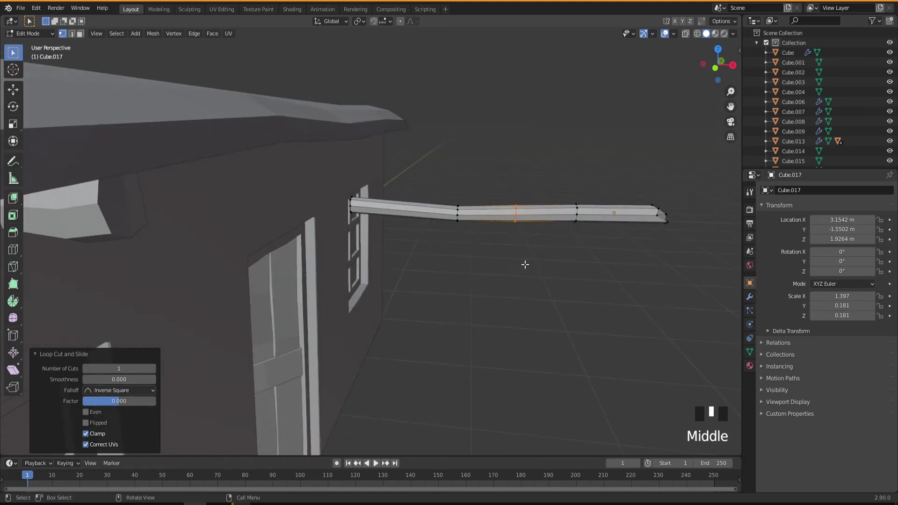
- Turn on X-ray and move the pole's bent inner loop about -0.039 m along X toward the house
left_click(441, 193)
middle_click_drag(475, 246, 635, 198)
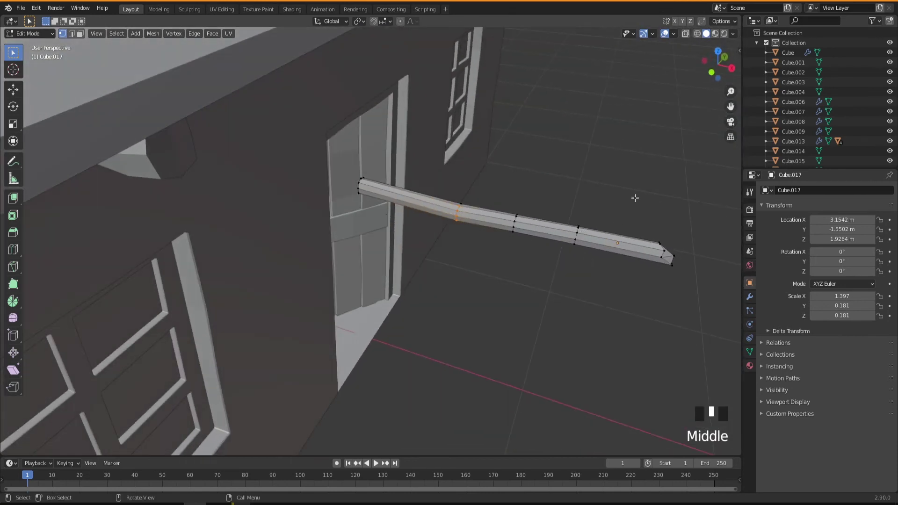
left_click(685, 33)
middle_click_drag(496, 262, 447, 254)
left_click_drag(434, 187, 477, 257)
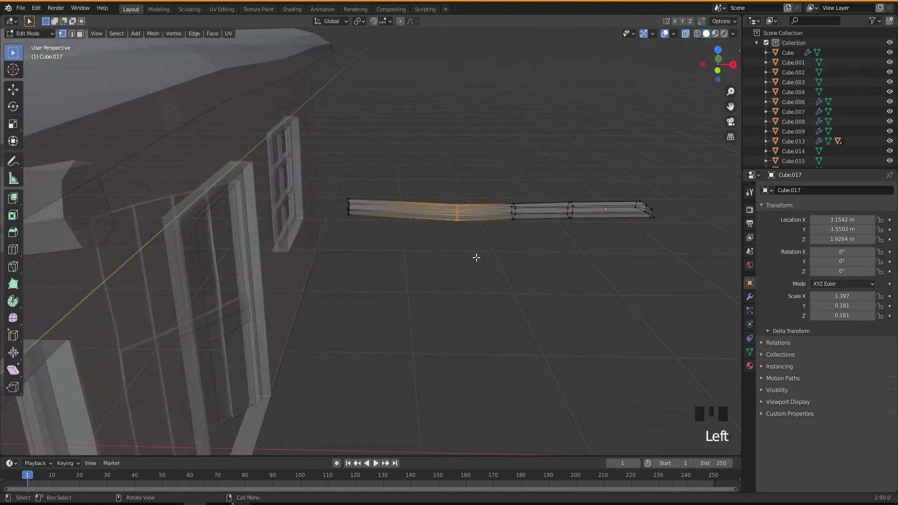
key("g")
key("x")
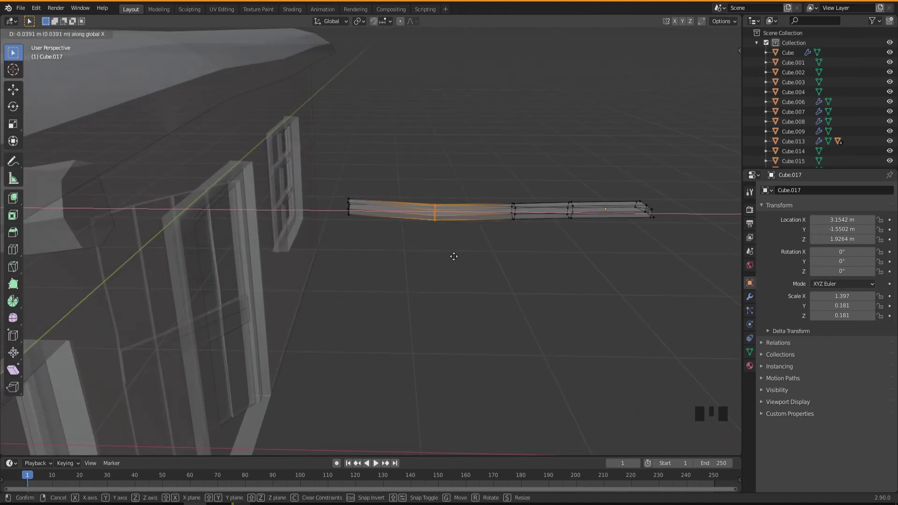
left_click(454, 257)
- Move the edge loop nearest the pole's outer end about 0.029 m outward along X
middle_click_drag(514, 283, 493, 271)
left_click_drag(554, 189, 600, 256)
key("g")
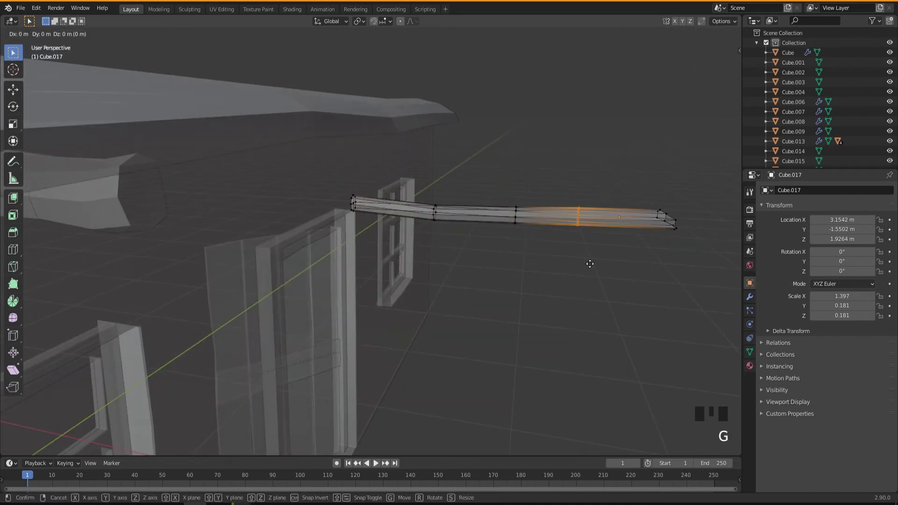
key("x")
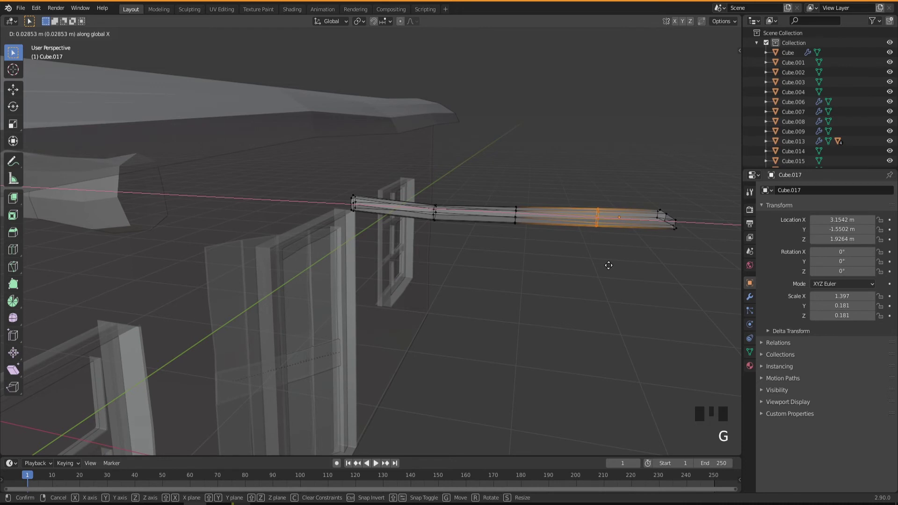
left_click(609, 265)
- Flatten the pole's outer end by scaling its vertices to 0 along X, and return to Object Mode
middle_click_drag(634, 275, 609, 274)
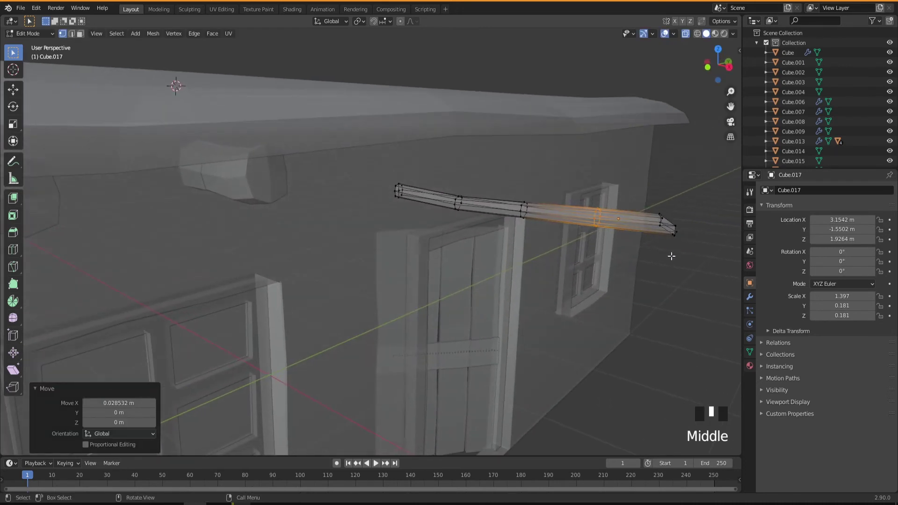
left_click_drag(704, 211, 636, 295)
mouse_move(636, 296)
middle_mouse_down()
mouse_move(622, 310)
mouse_move(632, 305)
middle_mouse_up()
key("s")
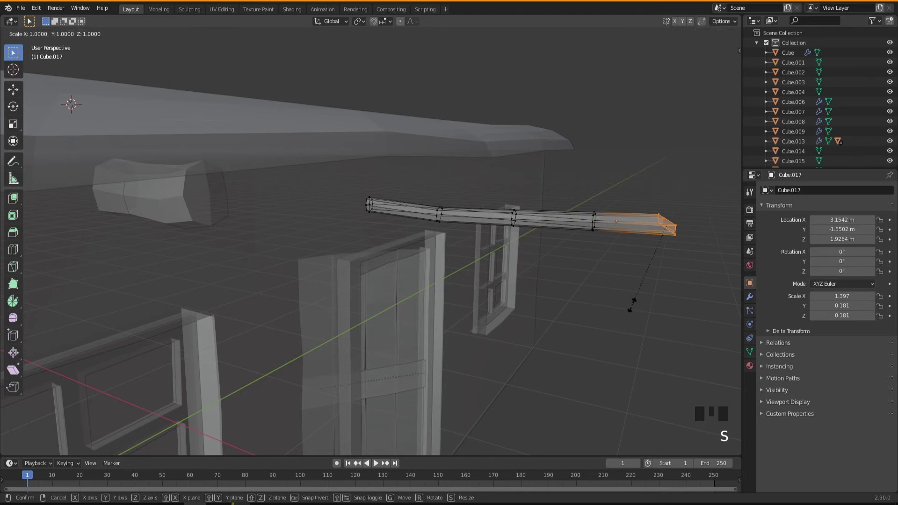
key("x")
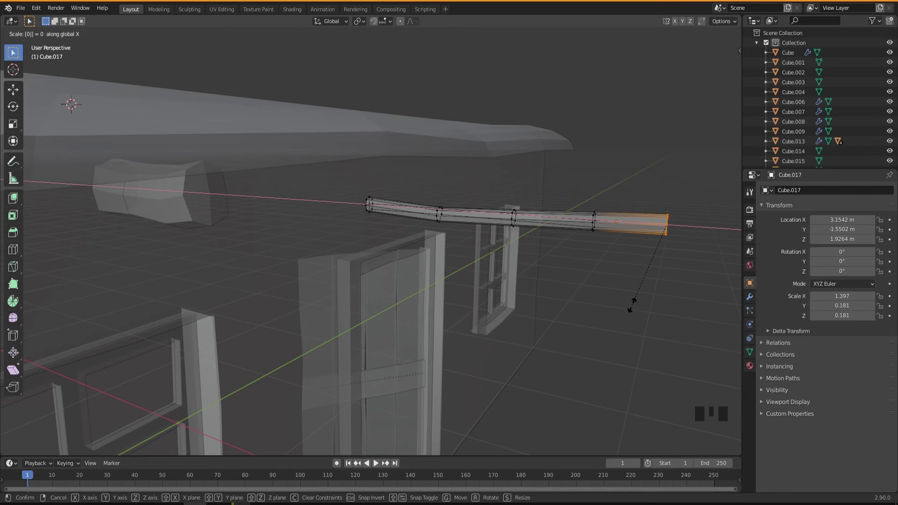
key("Return")
middle_click_drag(661, 256, 549, 276)
key("Tab")
left_click(542, 270)
- Duplicate the pole about -0.237 m along Y and scale the copy to about 0.724 of its size
scroll(524, 305, "down", 5)
middle_click_drag(505, 321, 515, 295)
scroll(515, 301, "up", 3)
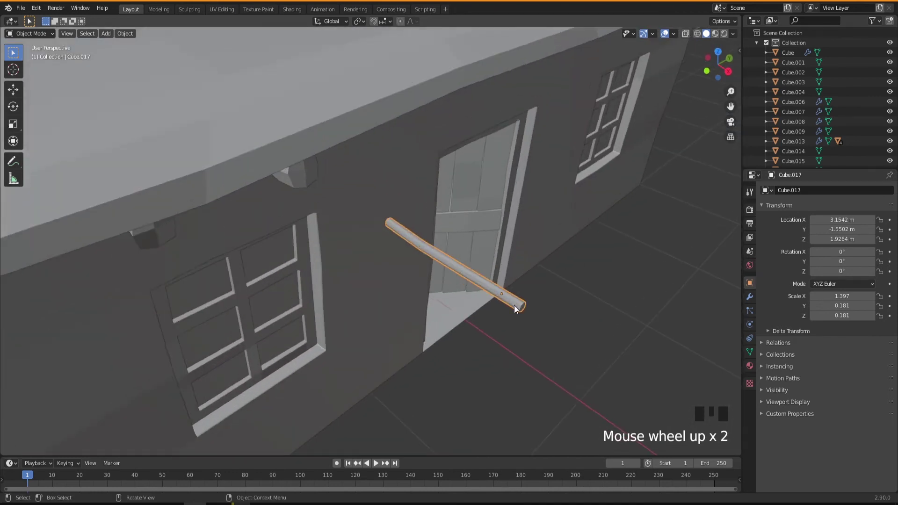
key("shift+d")
key("y")
left_click(481, 376)
middle_click_drag(481, 376, 548, 346)
key("s")
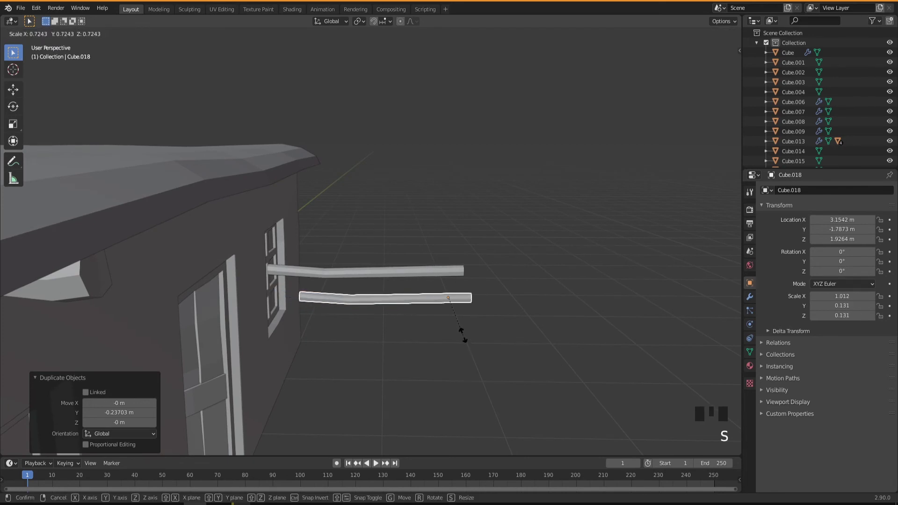
left_click(463, 335)
- Straighten the second pole by raising its bent inner loop about 0.007 m along Z, with X-ray on
middle_click_drag(463, 335, 473, 320)
scroll(458, 332, "up", 2)
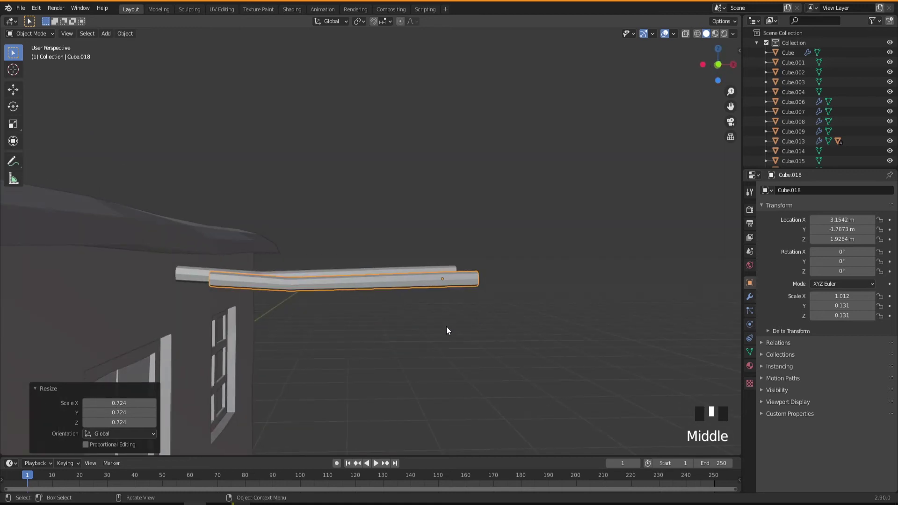
key("Tab")
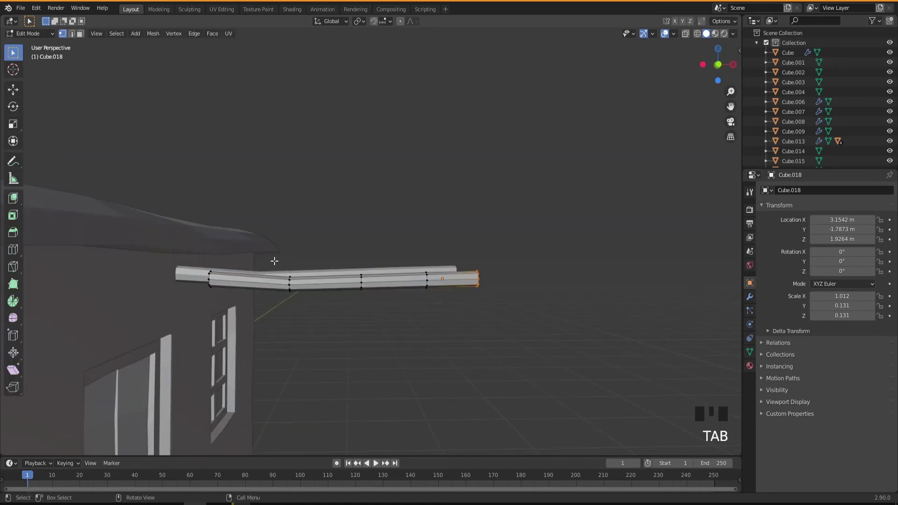
left_click(683, 36)
left_click_drag(290, 250, 314, 320)
key("g")
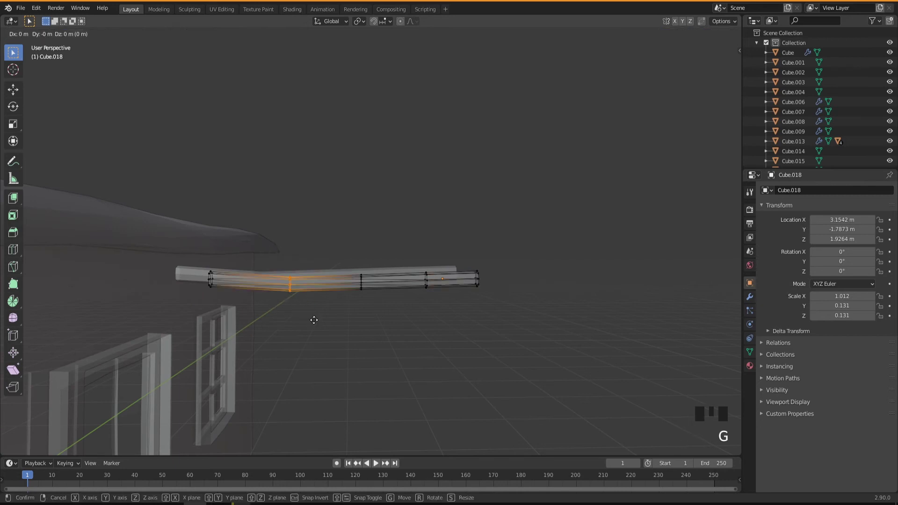
key("z")
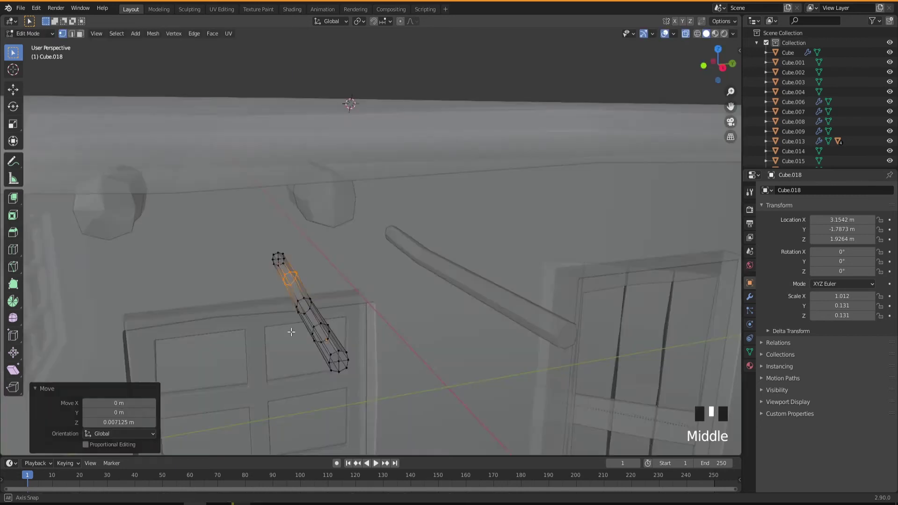
- Create a third pole from the second at Y -1.9784 m, scaled to 0.851 in X and 0.110 in Y and Z
key("g")
middle_click_drag(291, 331, 358, 95)
left_click(399, 332)
key("s")
left_click(399, 332)
- Move the third pole's middle loop about -0.010 m along Y, then return to Object Mode with X-ray off
left_click_drag(358, 96, 396, 145)
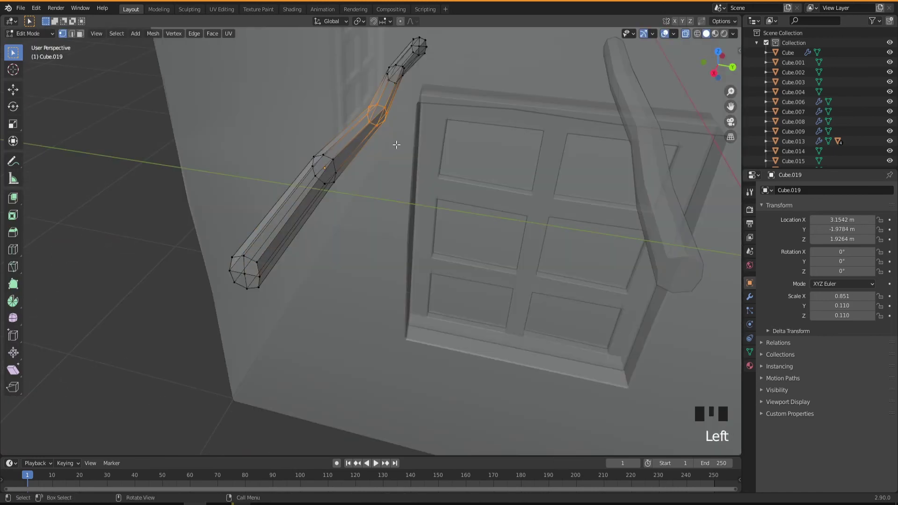
key("g")
key("y")
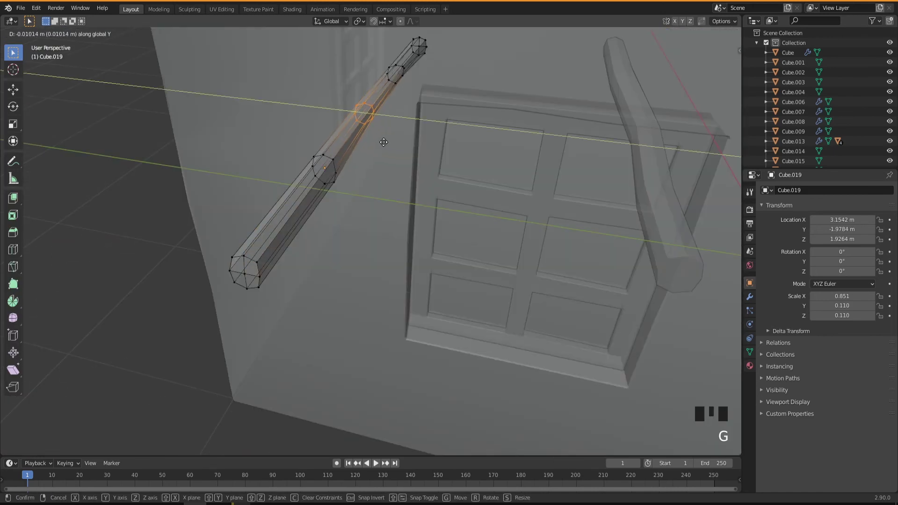
left_click(384, 142)
middle_click_drag(382, 204, 447, 196)
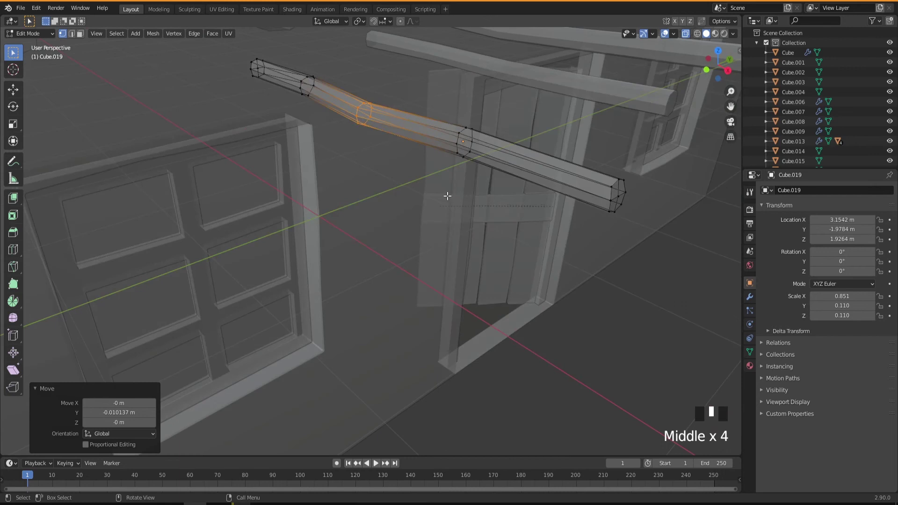
key("Tab")
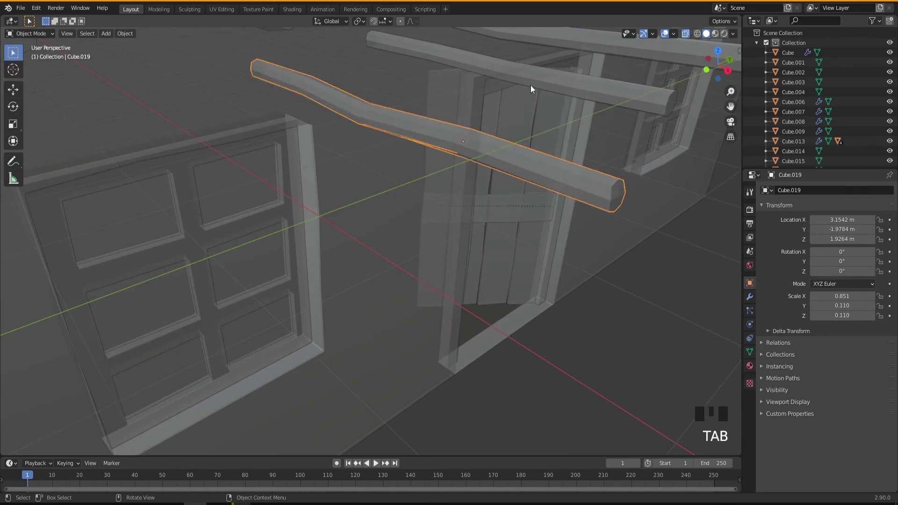
left_click(685, 34)
middle_click_drag(422, 232, 369, 231)
scroll(365, 297, "down", 6)
middle_click_drag(359, 303, 292, 266)
middle_click_drag(255, 302, 378, 377)
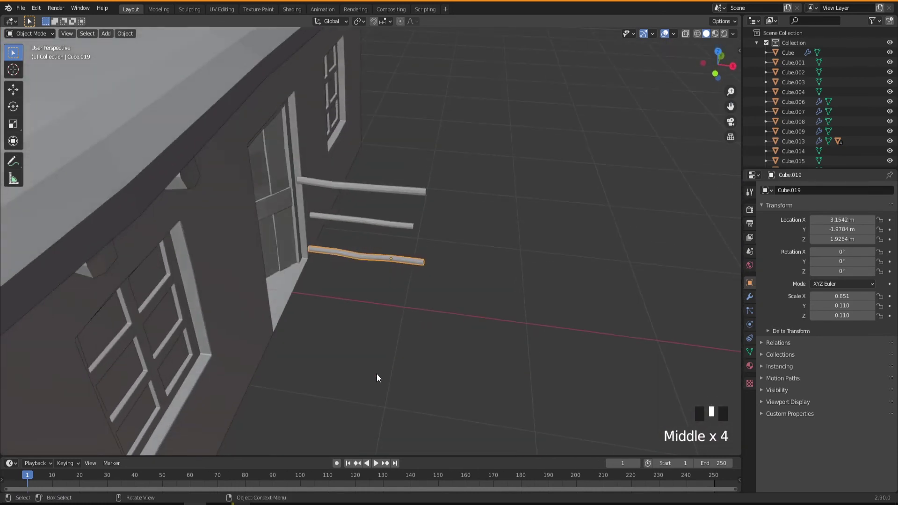
- Rotate the three poles together 90° about the global Z axis
left_click_drag(453, 168, 360, 344)
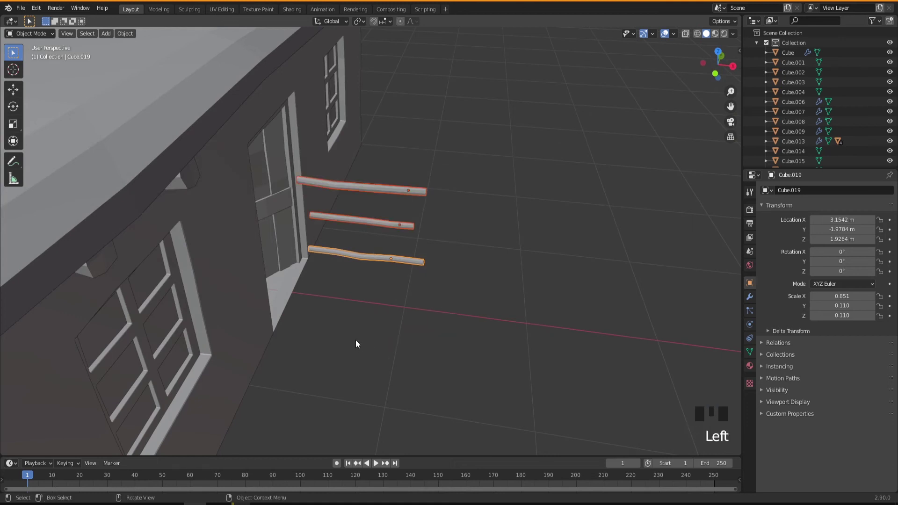
key("r")
key("z")
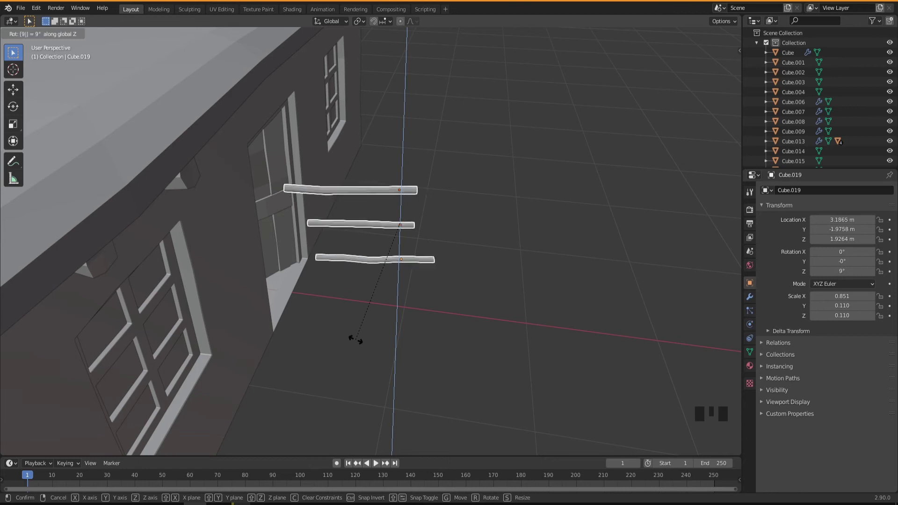
type("90")
left_click(355, 340)
- Move the three rotated poles together about -0.783 m along X, towards the front wall's beams
middle_click_drag(366, 350, 373, 319)
key("g")
key("x")
left_click(157, 315)
middle_click_drag(157, 316, 168, 285)
middle_click_drag(194, 315, 401, 323)
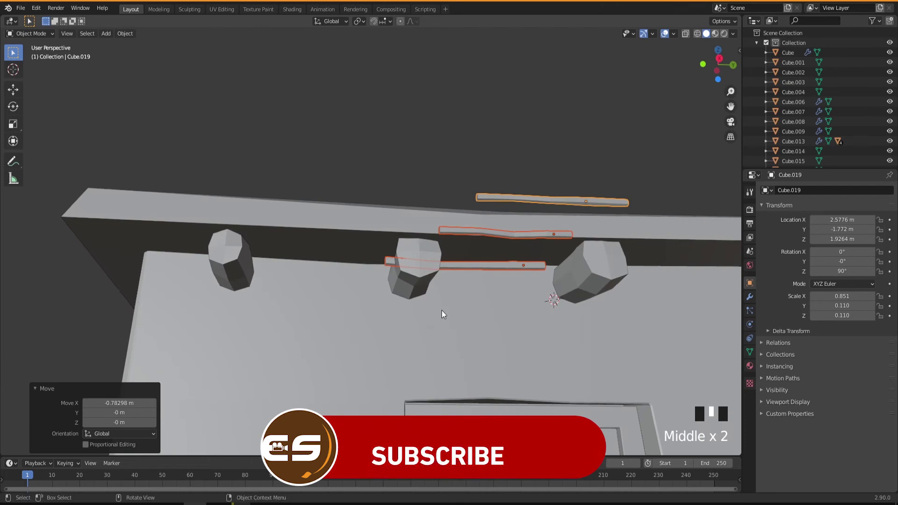
middle_click_drag(330, 274, 426, 320)
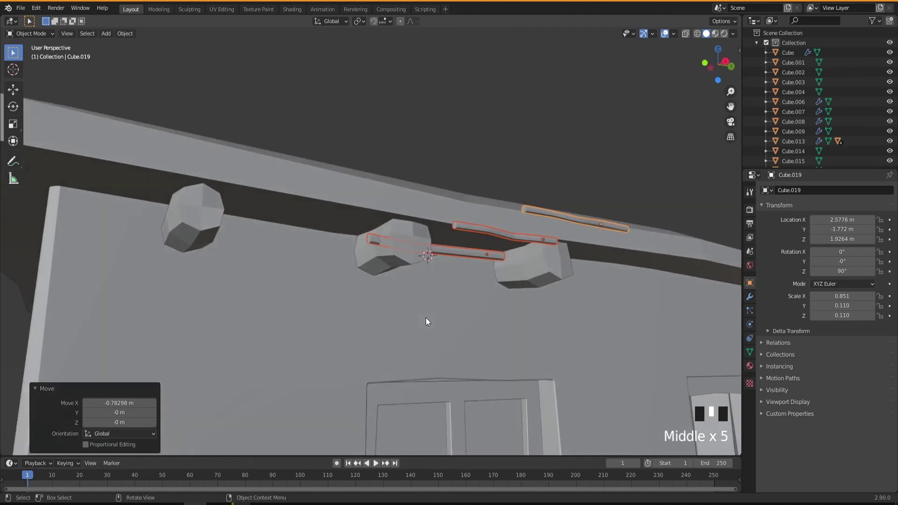
- Lower the three projecting wall beams together about 0.018 m along Z
left_click(208, 234)
left_click(380, 262)
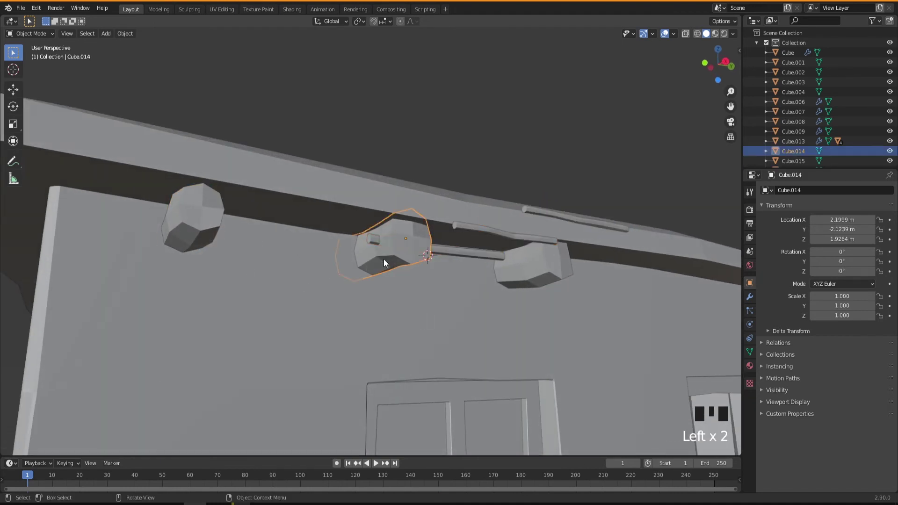
left_click(496, 281, "shift")
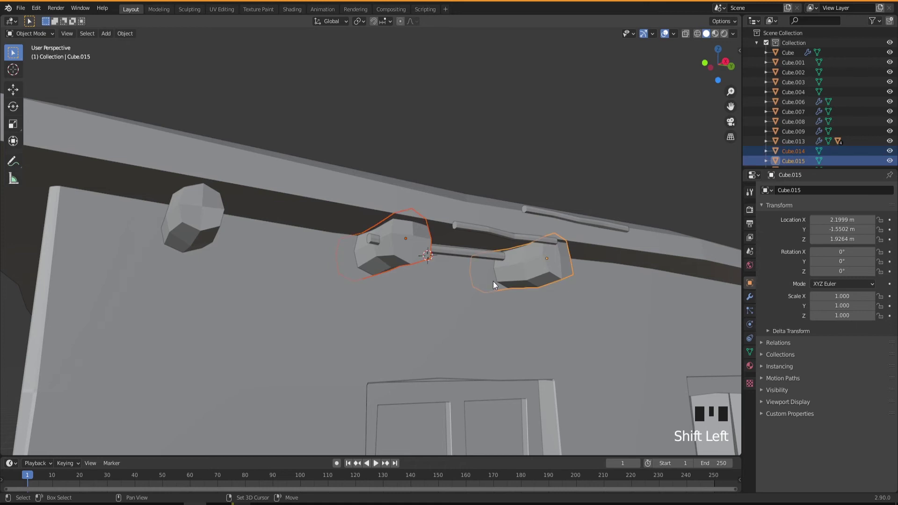
left_click(188, 218, "shift")
middle_click_drag(238, 305, 290, 313)
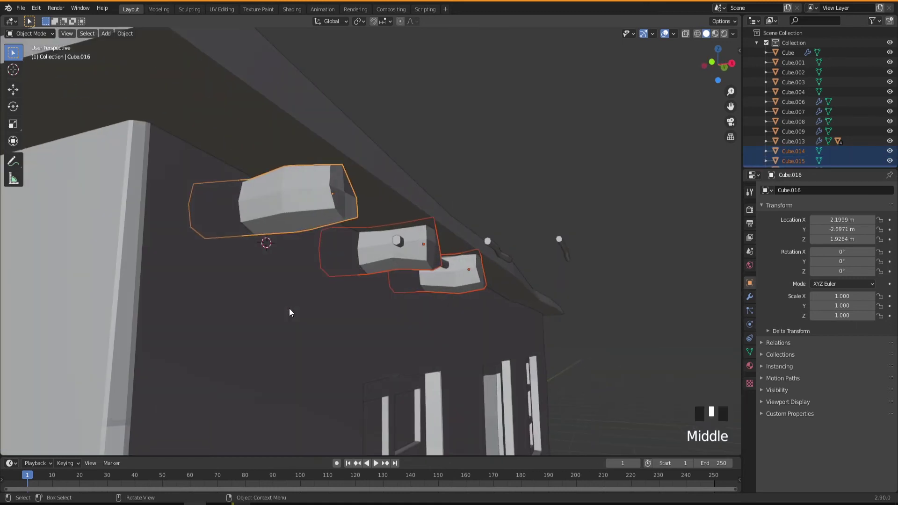
key("g")
key("z")
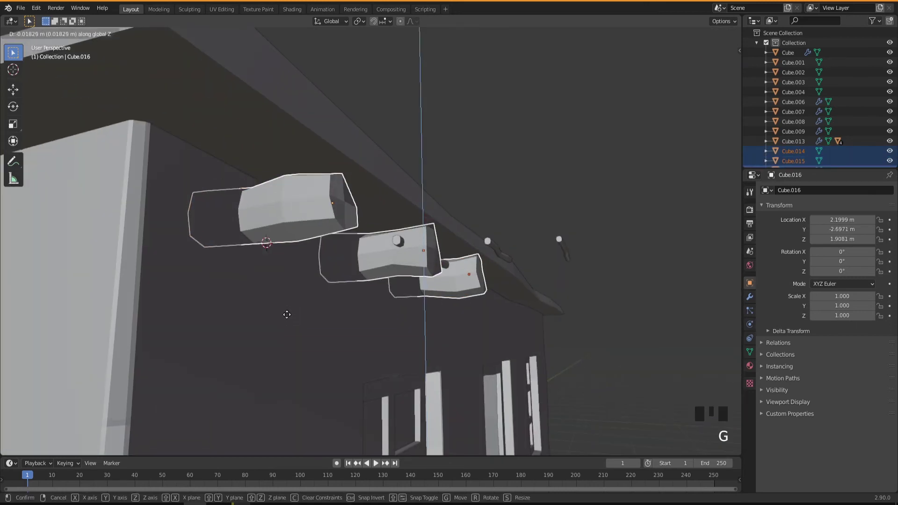
left_click(287, 318)
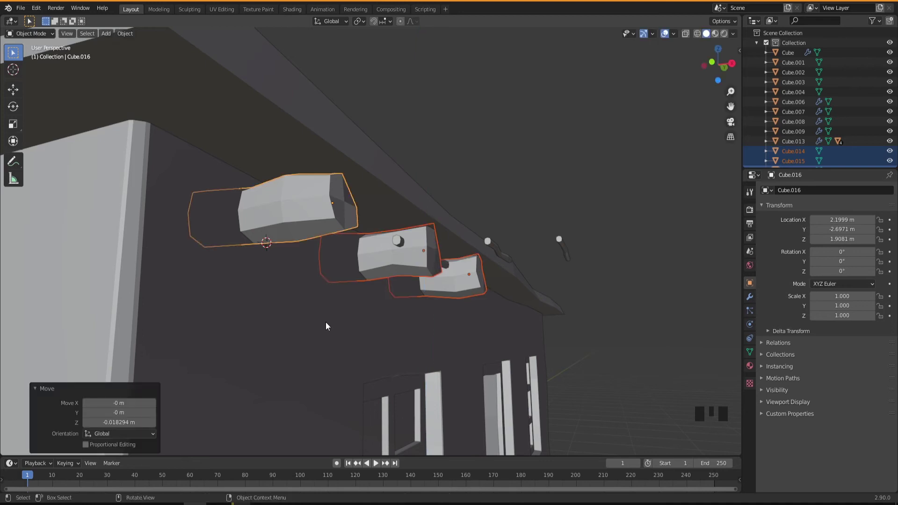
- Raise the thickest pole, nearest the wall, about 0.033 m along Z
middle_click_drag(324, 322, 300, 326)
left_click(447, 252)
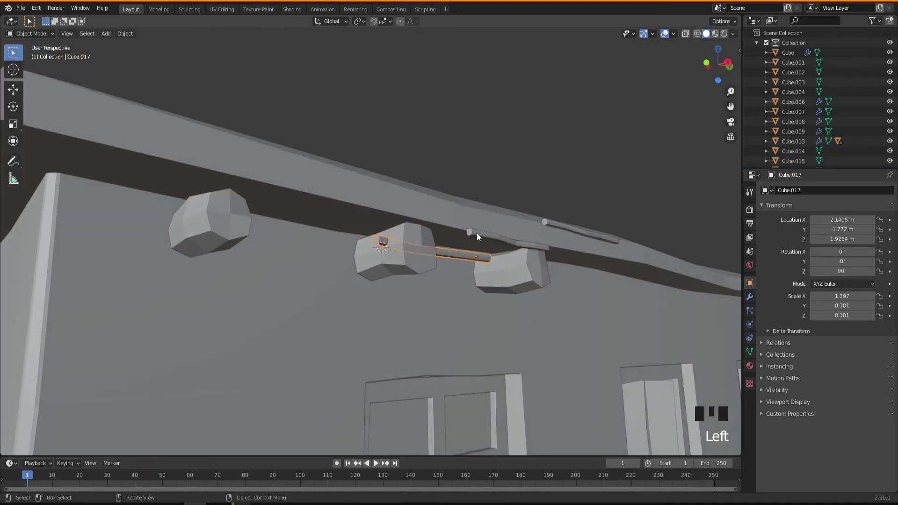
left_click(477, 233)
left_click(454, 254)
middle_click_drag(446, 267, 426, 265)
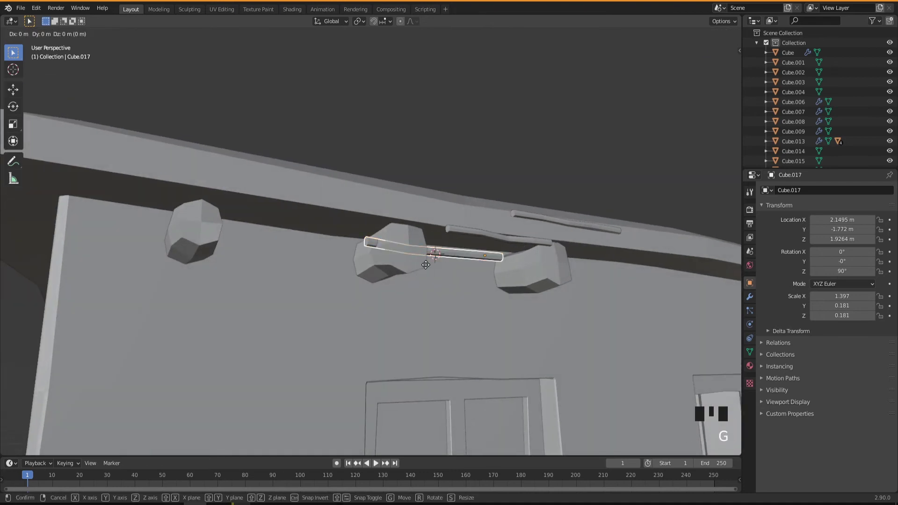
key("z")
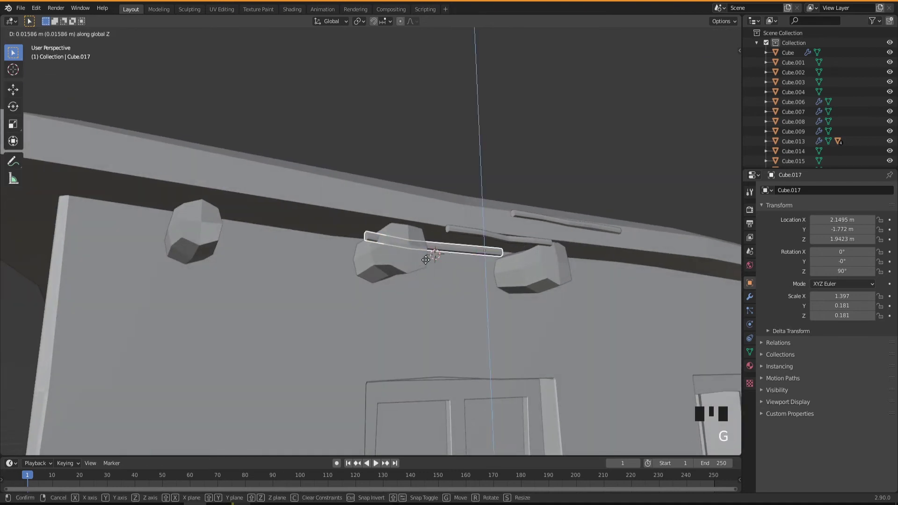
left_click(427, 254)
- Stretch the thickest pole along global Y by a factor of about 2.644 so it spans the beams
middle_click_drag(427, 254, 400, 267)
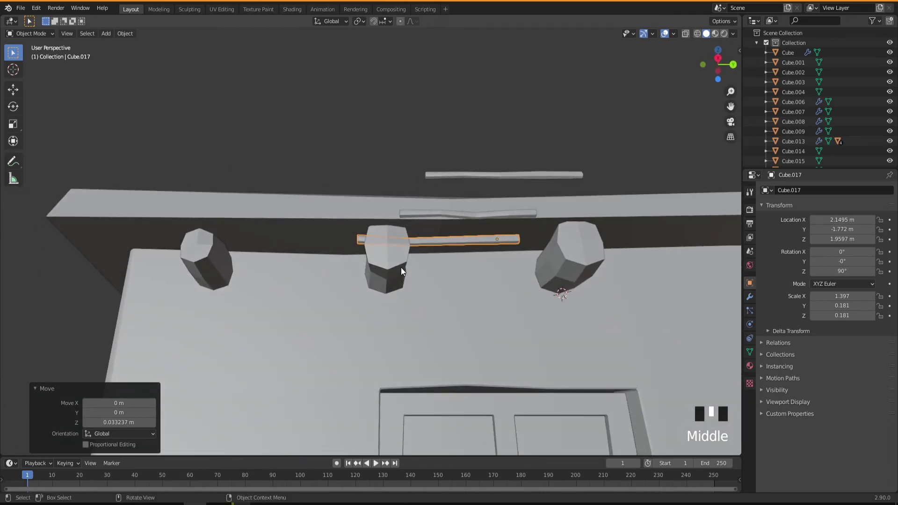
key("s")
key("x")
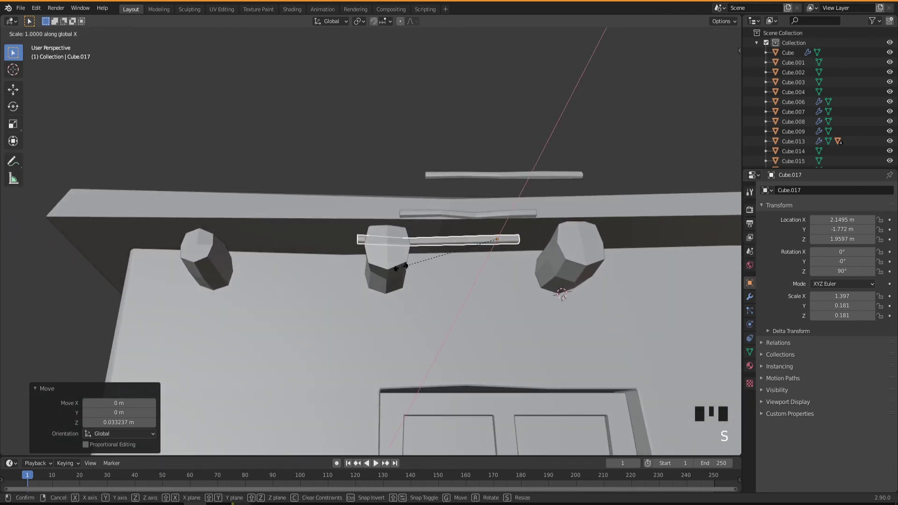
key("y")
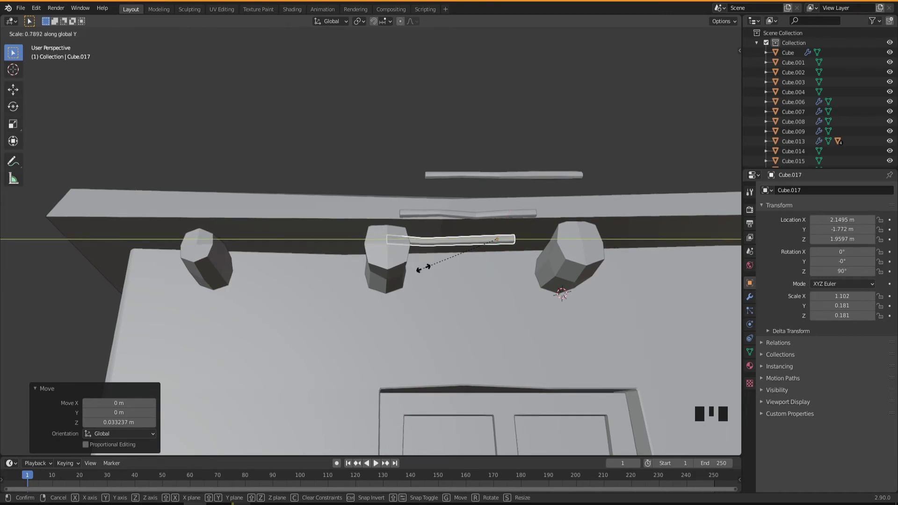
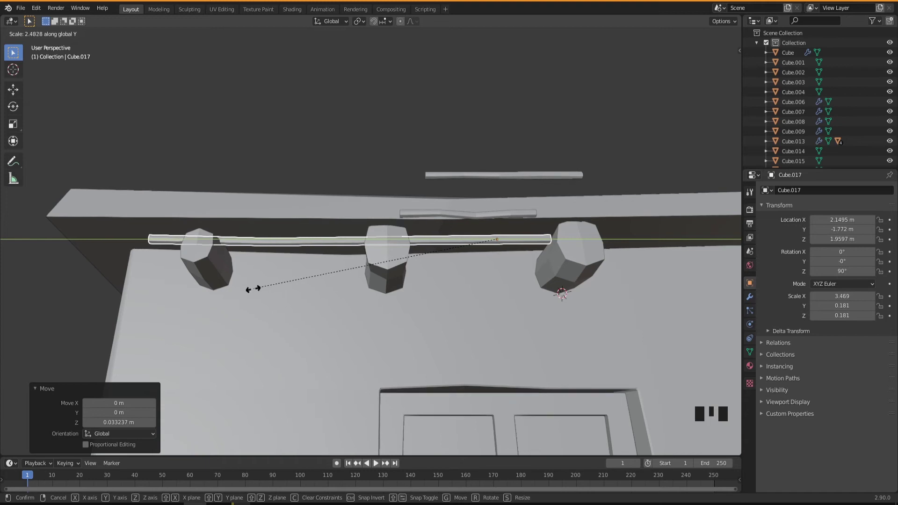
left_click(238, 291)
- Shift the stretched thickest pole about -0.056 m along X and about 0.056 m along Y
middle_click_drag(273, 307, 290, 269)
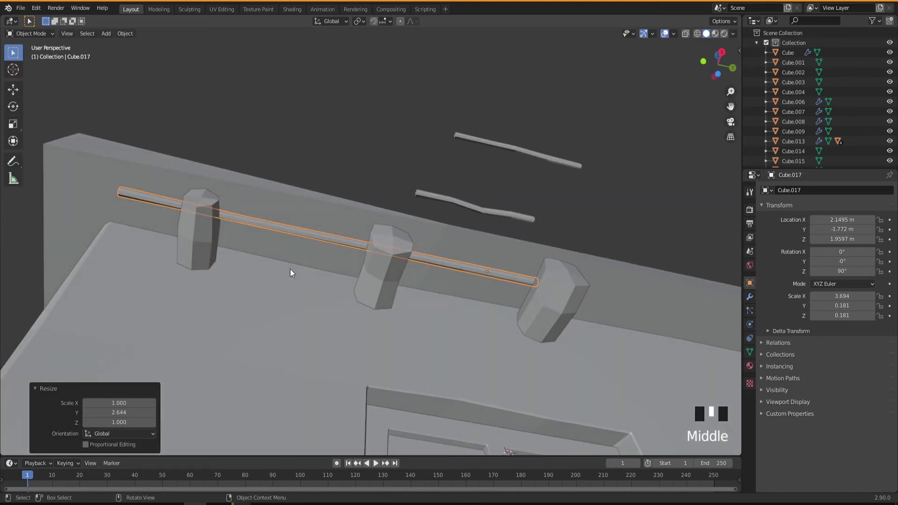
key("g")
key("x")
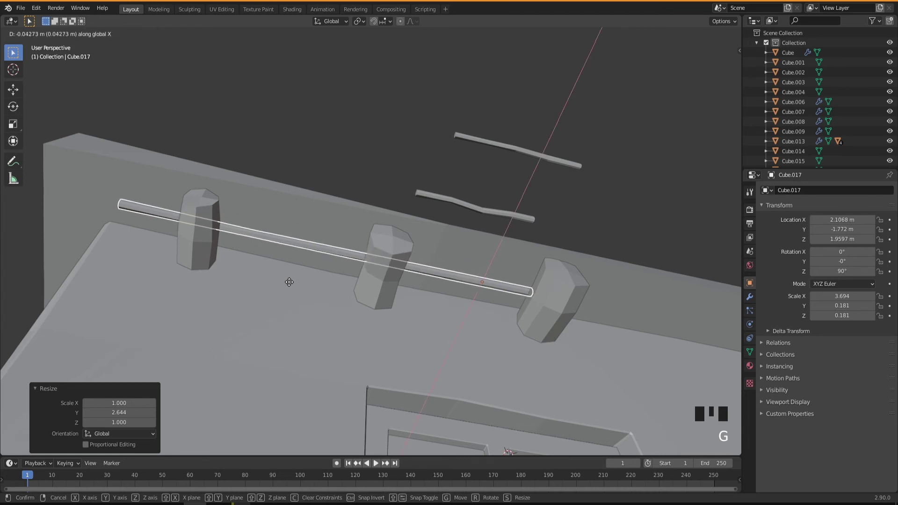
left_click(289, 285)
key("g")
key("y")
left_click(305, 291)
- Move the second, more crooked pole about -0.175 m along X, over the beams
middle_click_drag(309, 293, 403, 341)
middle_click_drag(438, 310, 434, 291)
left_click(464, 230)
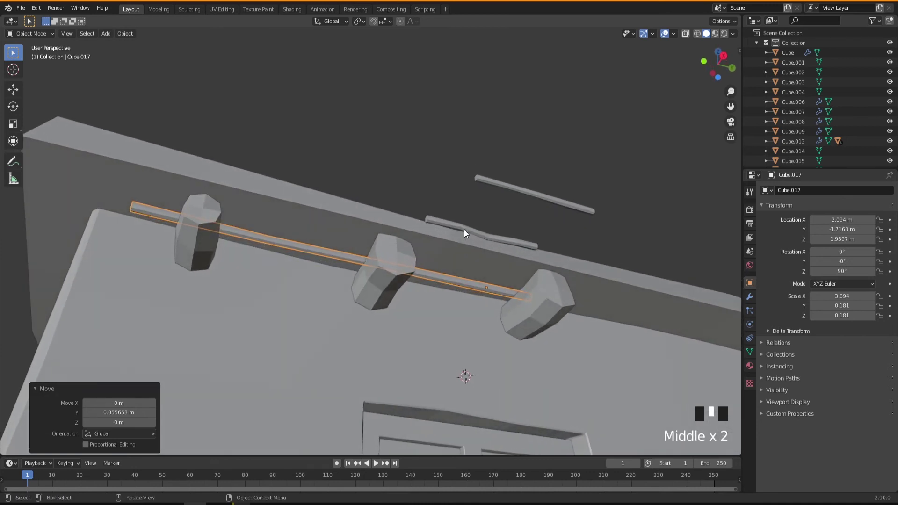
key("g")
key("x")
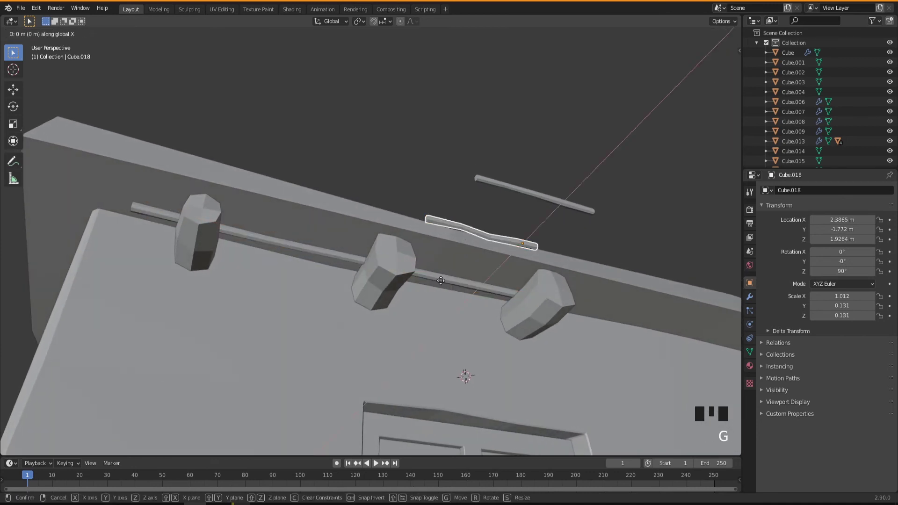
left_click(438, 311)
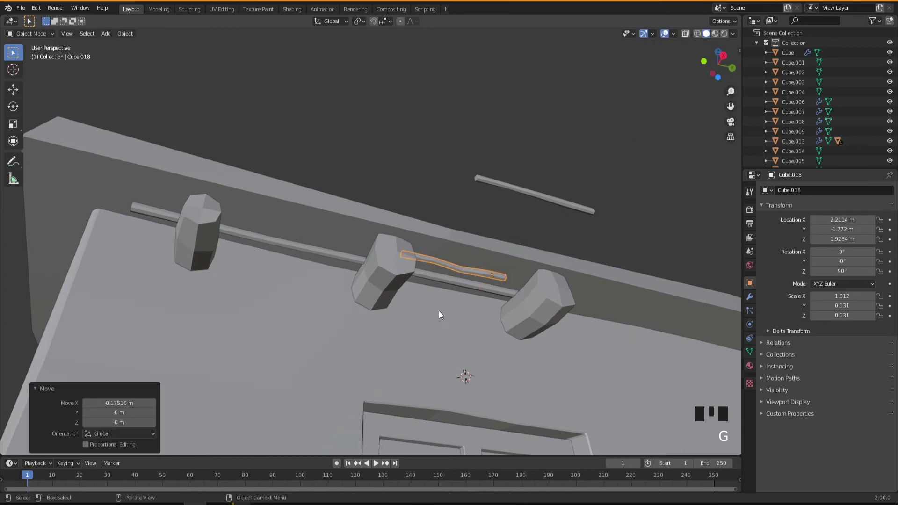
- Stretch the second pole along Y by about 2.506 and move it about 0.119 m along Y
middle_click_drag(438, 311, 417, 305)
key("s")
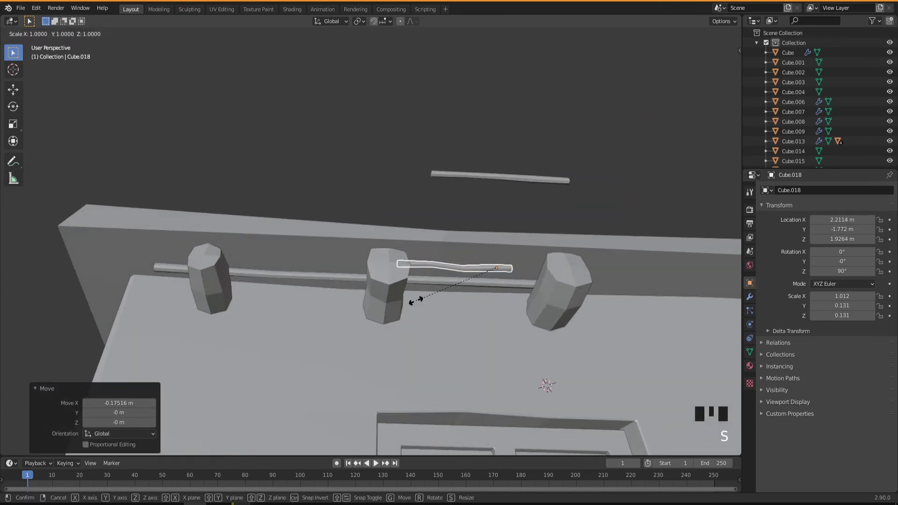
key("y")
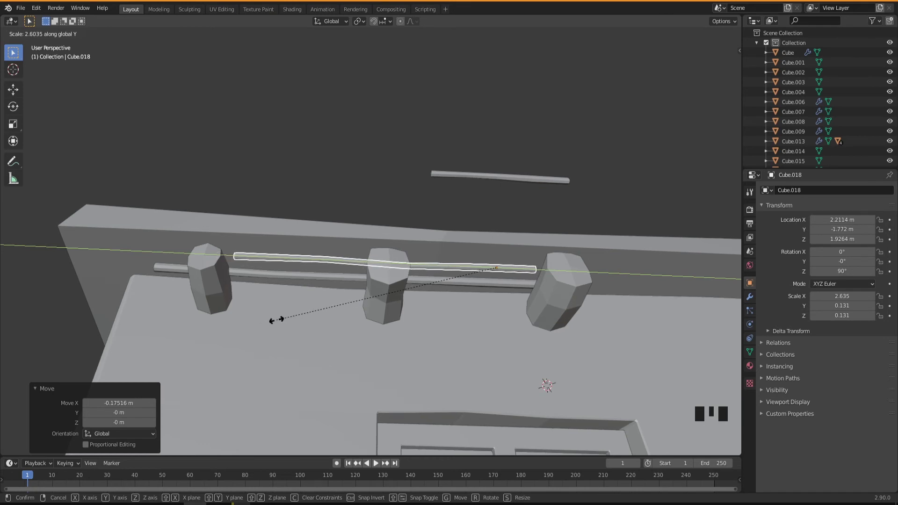
left_click(283, 319)
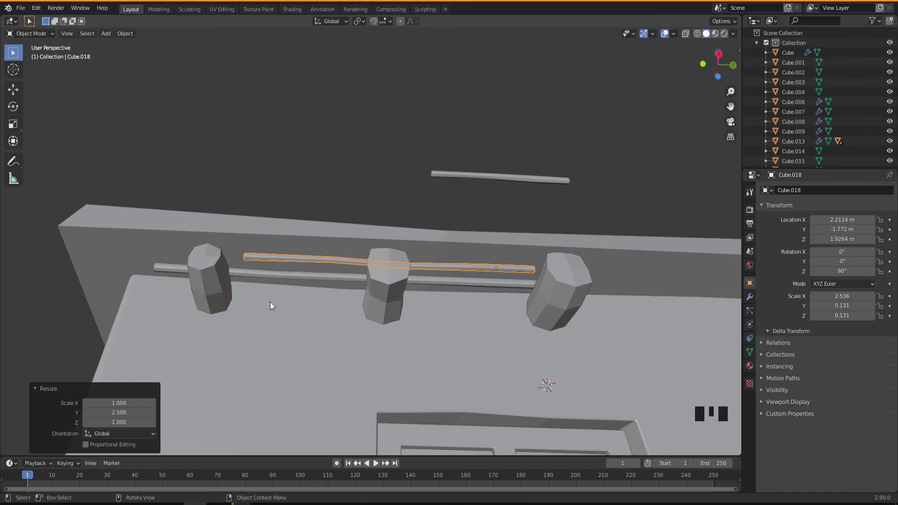
key("g")
key("y")
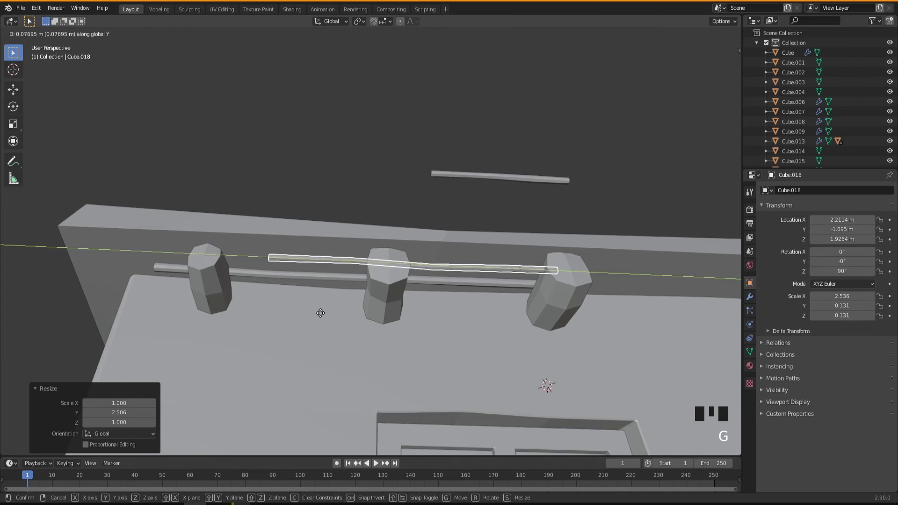
left_click(341, 317)
- Move the third, thinnest pole about -0.424 m along X, between the other two poles
middle_click_drag(343, 318, 366, 296)
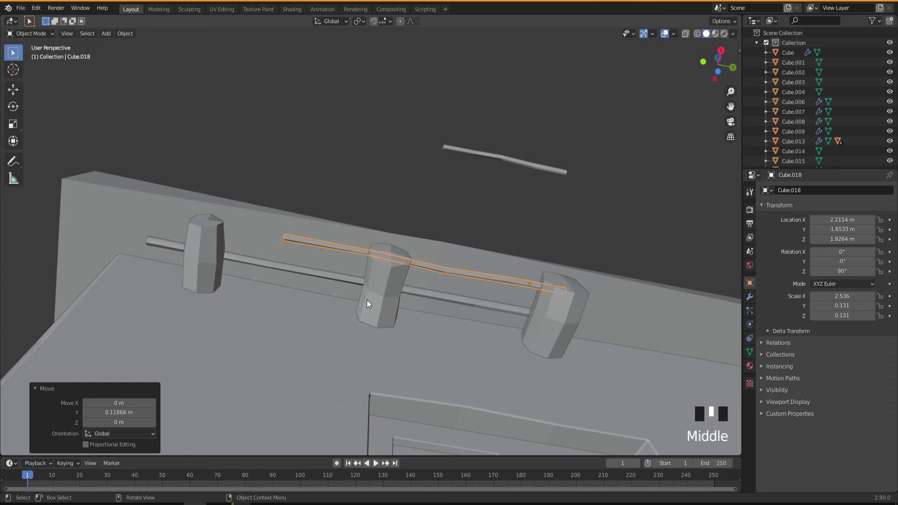
left_click(483, 153)
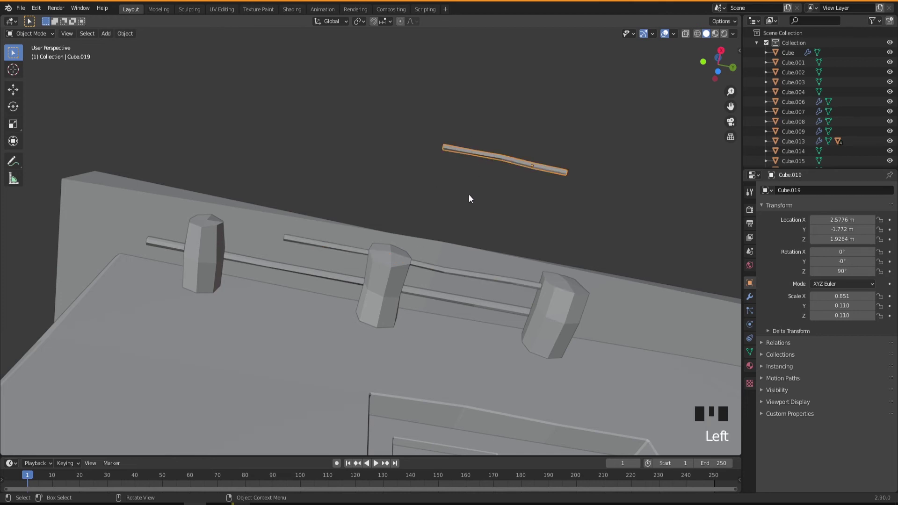
key("g")
key("x")
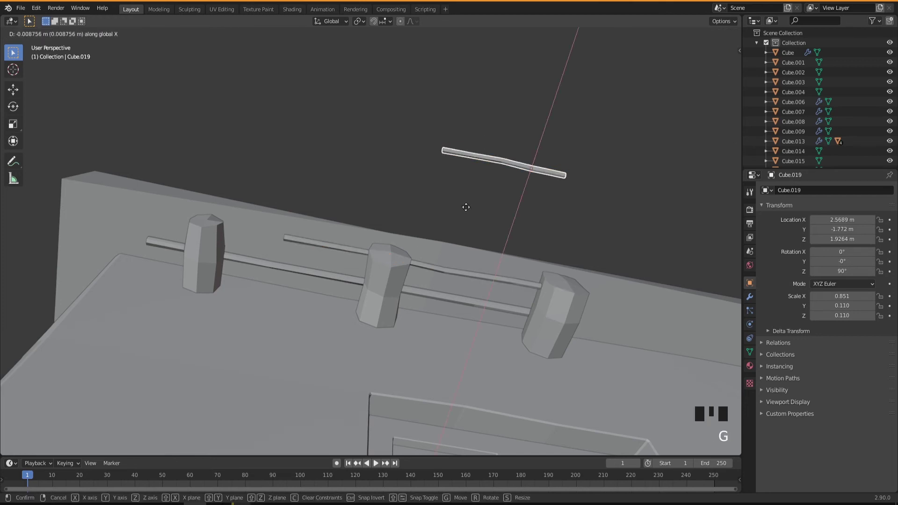
left_click(449, 330)
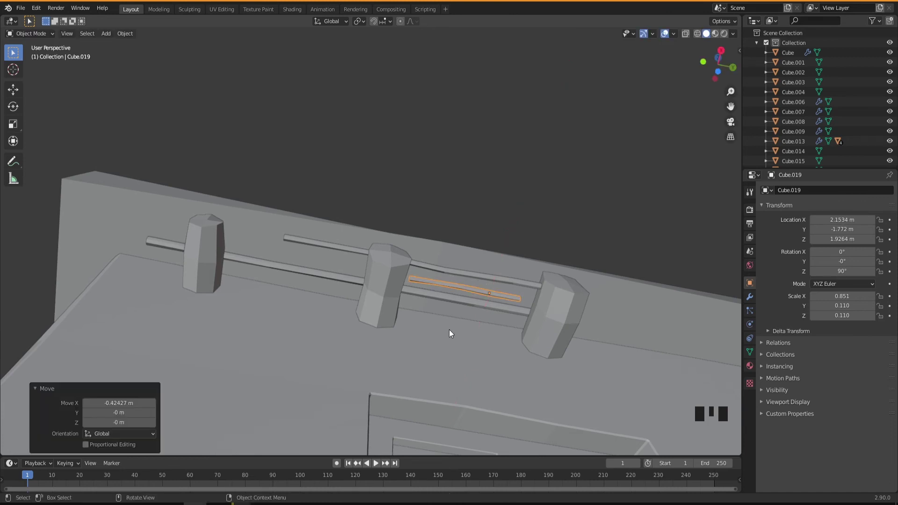
- Stretch the third pole along Y by about 3.020 and move it about -0.402 m along Y
key("s")
key("y")
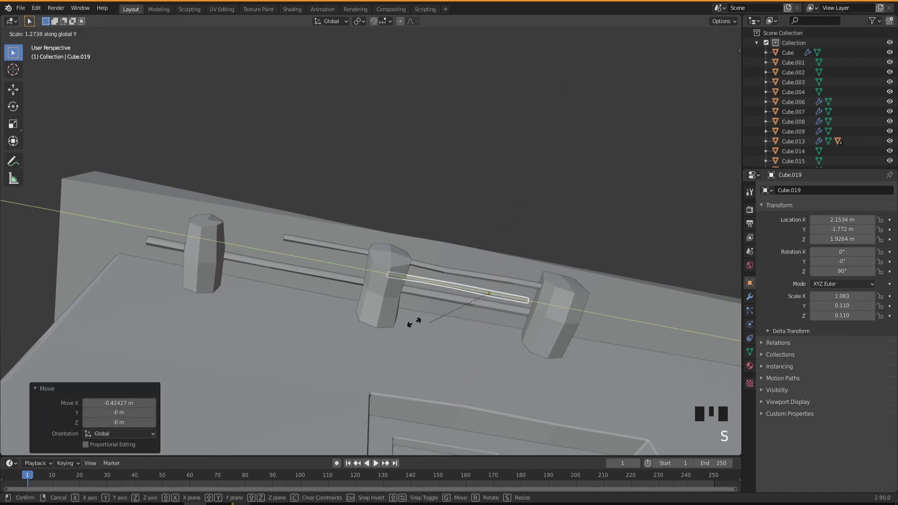
left_click(342, 316)
middle_click_drag(341, 316, 377, 327)
key("g")
key("y")
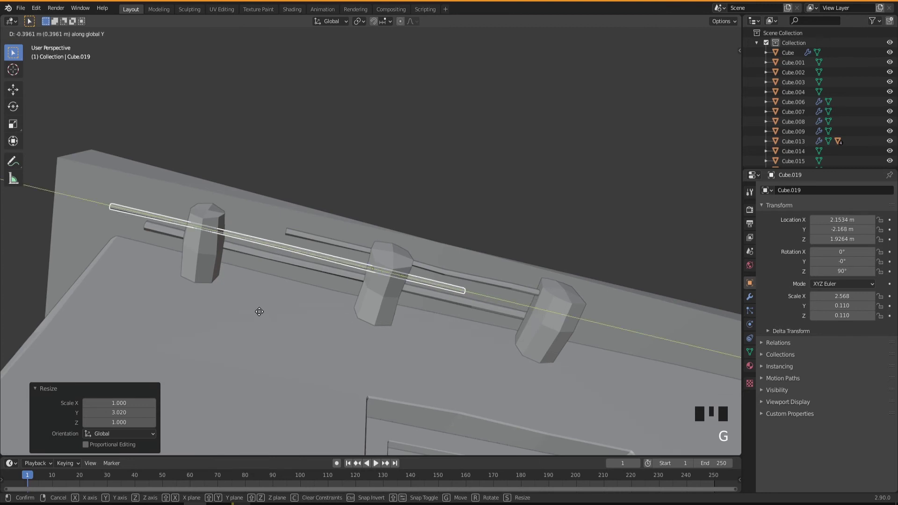
left_click(257, 314)
- Duplicate the thinnest pole about 0.557 m along Y and move the copy about 0.024 m along X
middle_click_drag(294, 330, 292, 321)
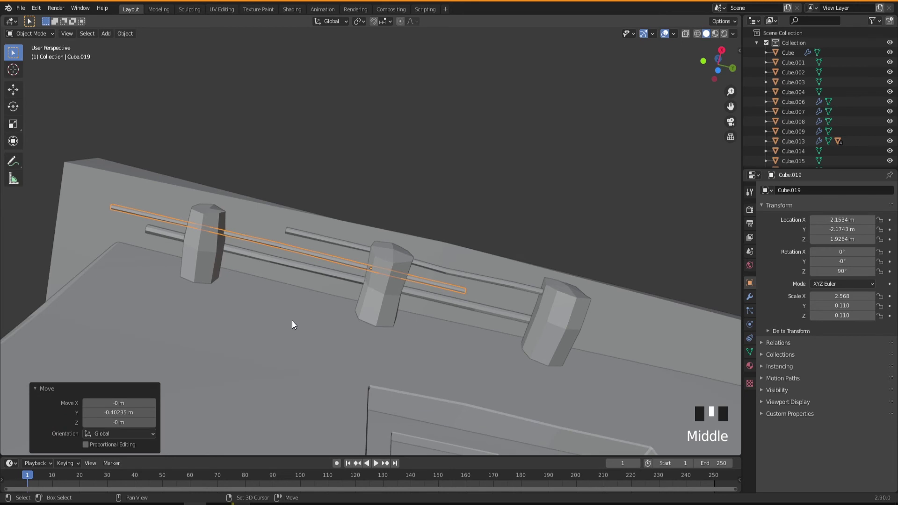
key("shift+d")
key("y")
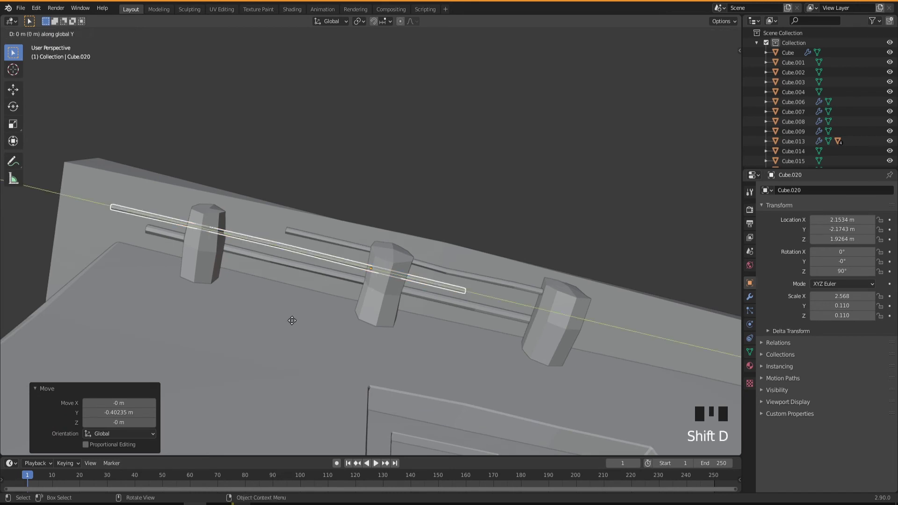
left_click(462, 327)
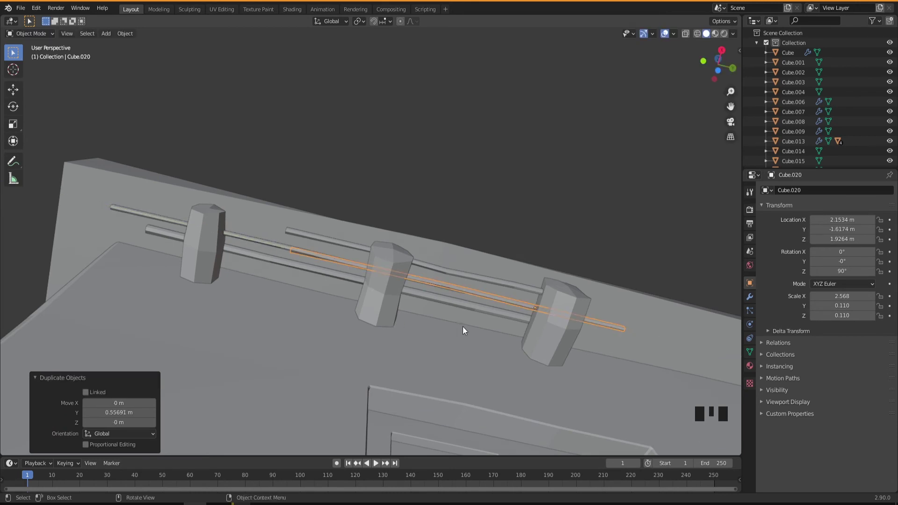
key("g")
key("x")
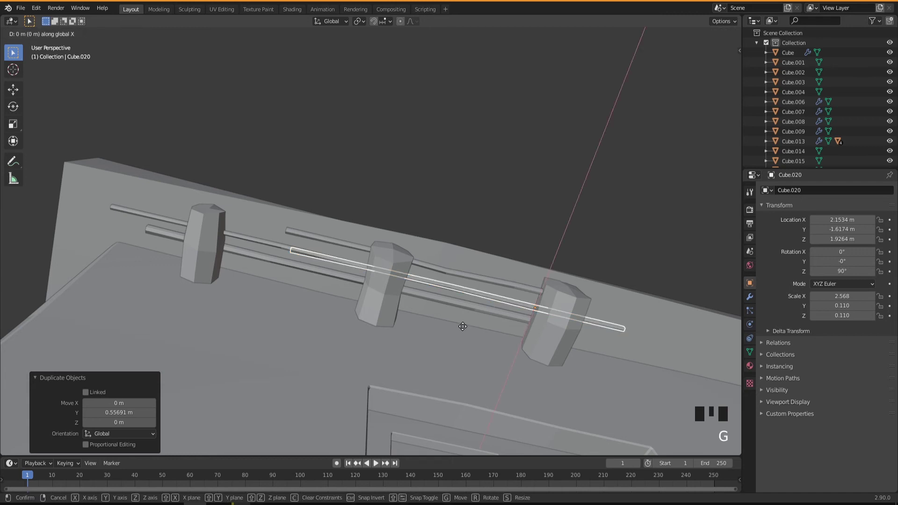
left_click(465, 322)
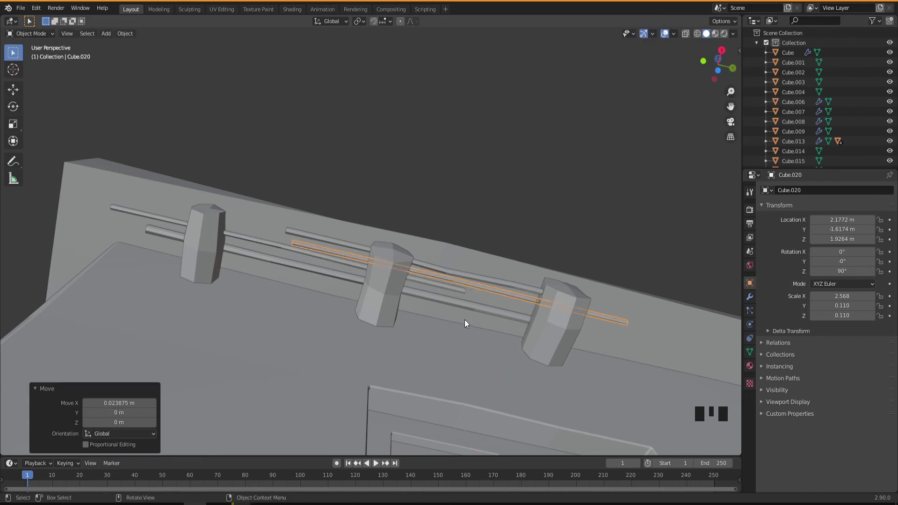
- Shorten the new thin pole along Y by a factor of about 0.701
key("s")
key("y")
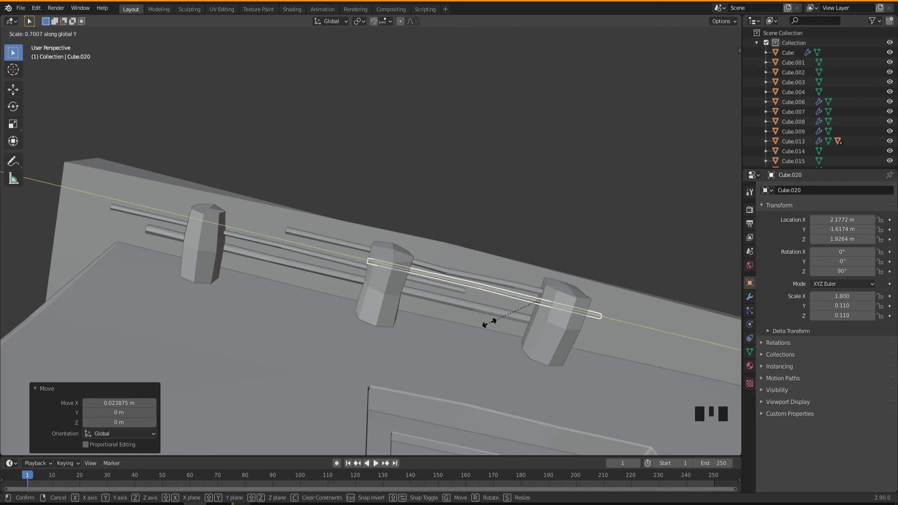
left_click(489, 322)
left_click(426, 323)
- Lower the middle beam and the beam nearest the door together by about 0.016 m along Z
middle_click_drag(426, 323, 377, 257)
middle_click_drag(344, 225, 419, 275)
scroll(344, 250, "up", 2)
middle_click_drag(307, 280, 156, 223)
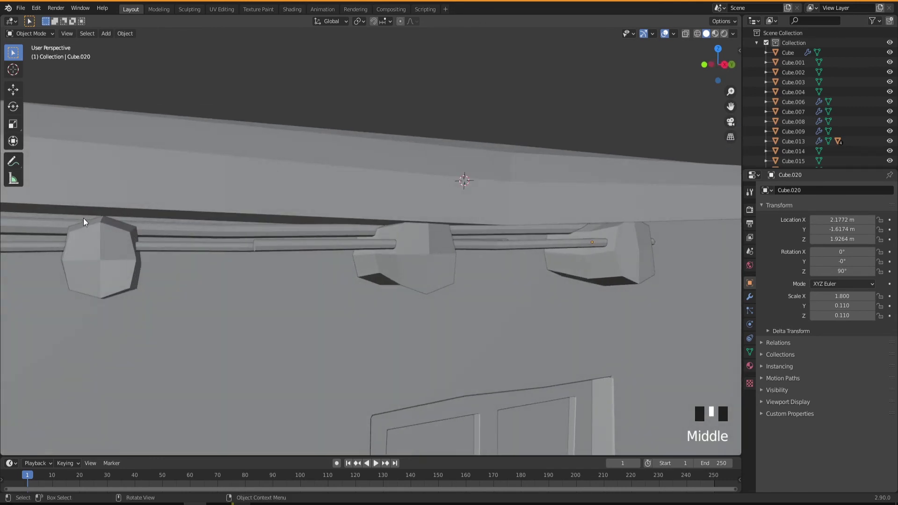
left_click(406, 267)
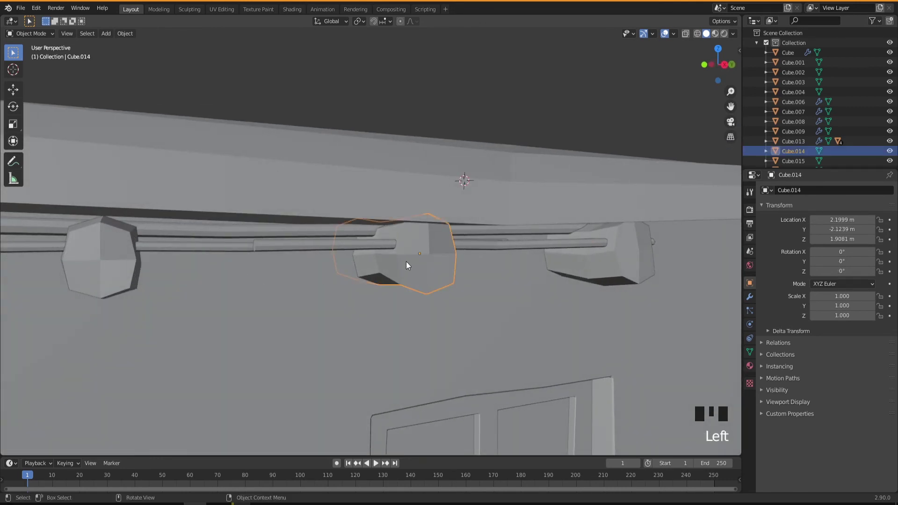
left_click(616, 264, "shift")
key("g")
key("z")
left_click(546, 281)
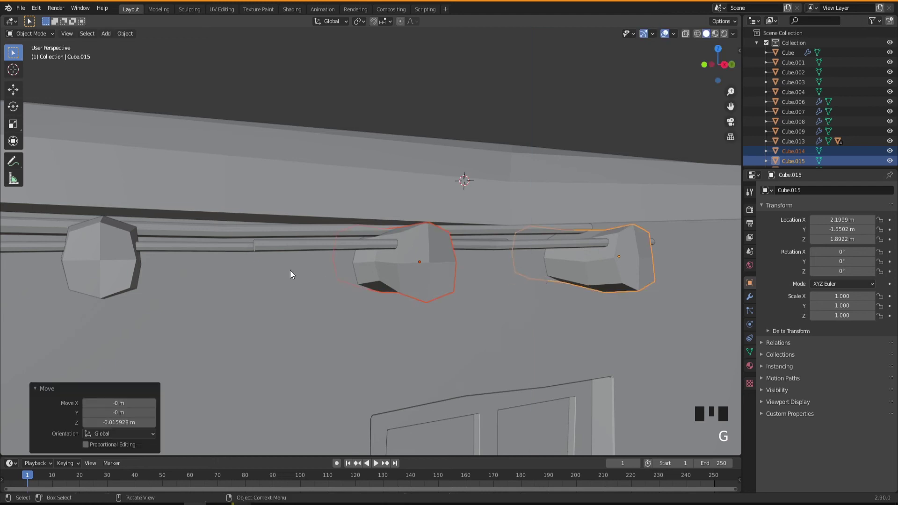
- Raise the crooked pole and the long thin pole together by about 0.031 m along Z, over the beams
left_click(274, 251)
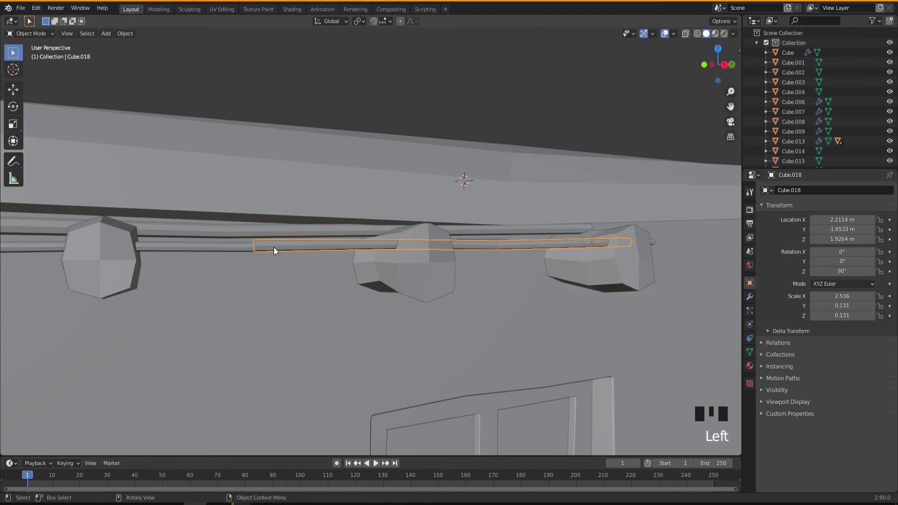
left_click(223, 247, "shift")
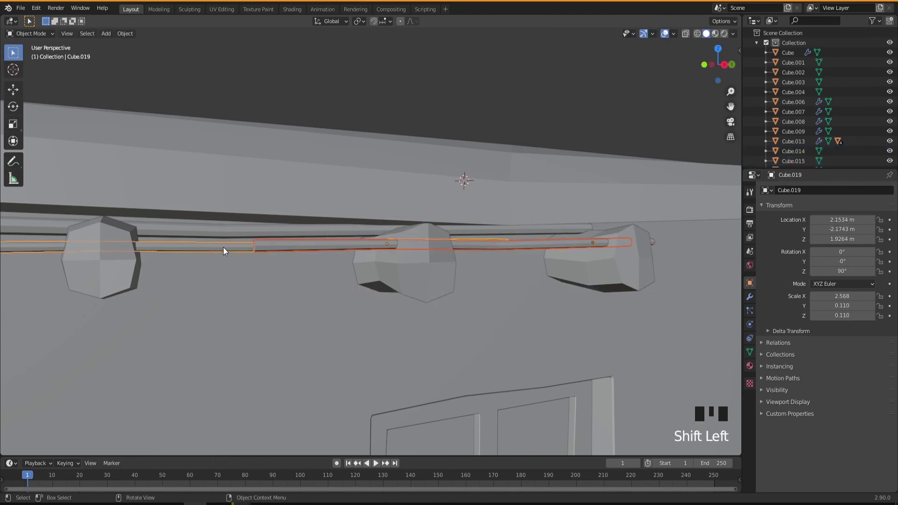
key("g")
key("z")
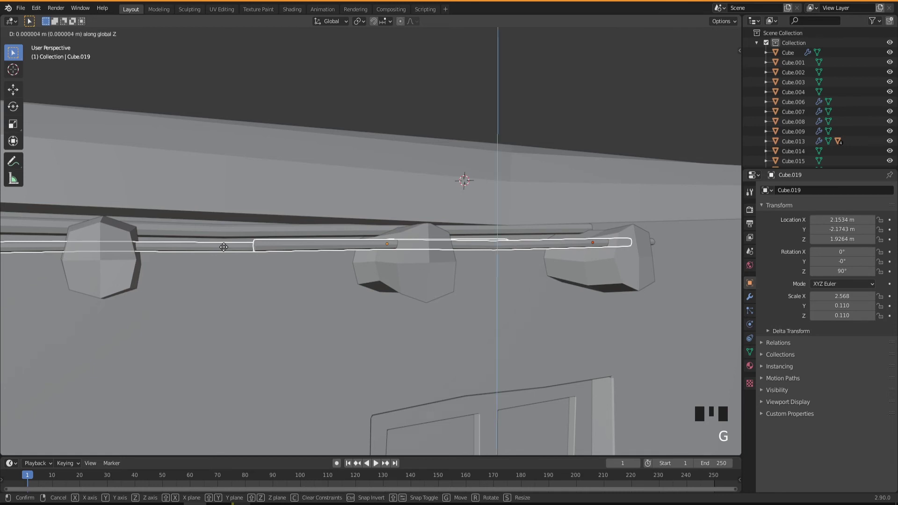
left_click(246, 237)
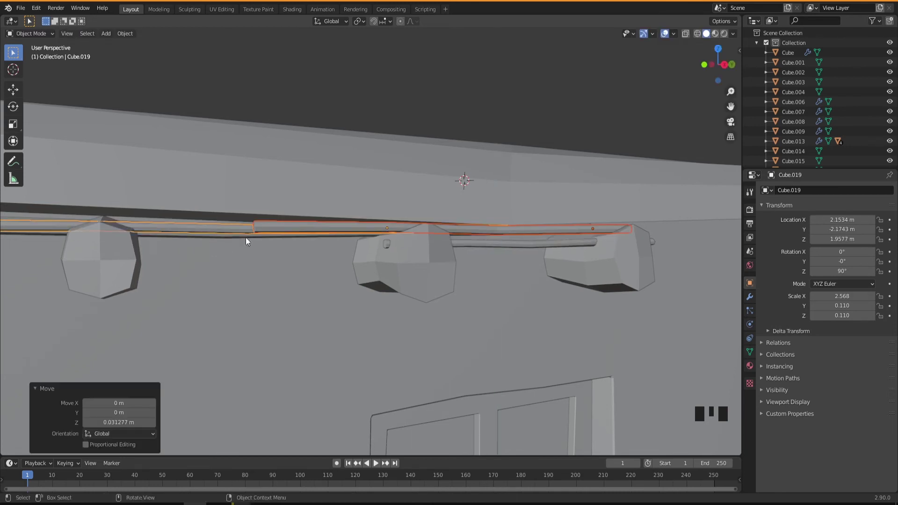
- Raise the short thin pole about 0.028 m along Z, toward the underside of the roof
left_click(460, 243)
middle_click_drag(460, 247, 472, 278)
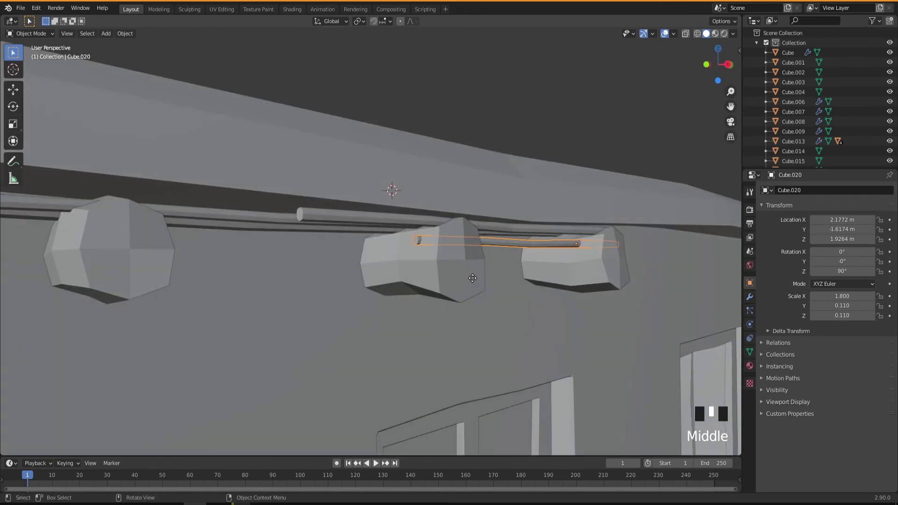
key("g")
key("z")
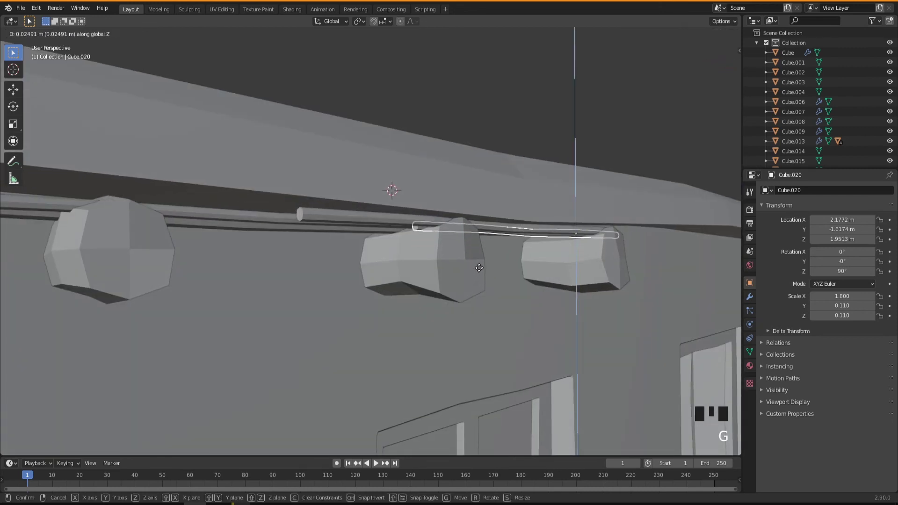
left_click(479, 269)
- Move the crooked outermost pole about -0.340 m along Y, toward the corner of the house
middle_click_drag(400, 285, 346, 279)
scroll(409, 287, "down", 1)
scroll(409, 287, "down", 4)
scroll(394, 263, "up", 2)
scroll(358, 264, "up", 1)
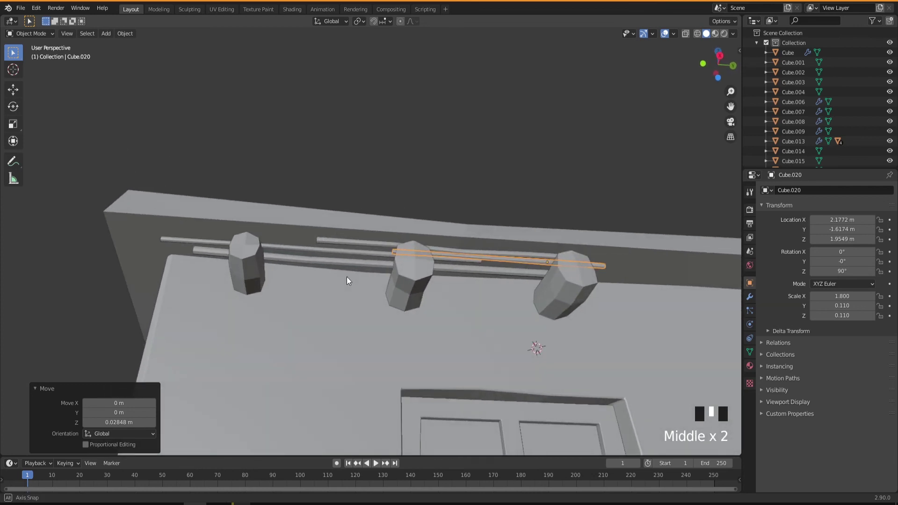
left_click(356, 245)
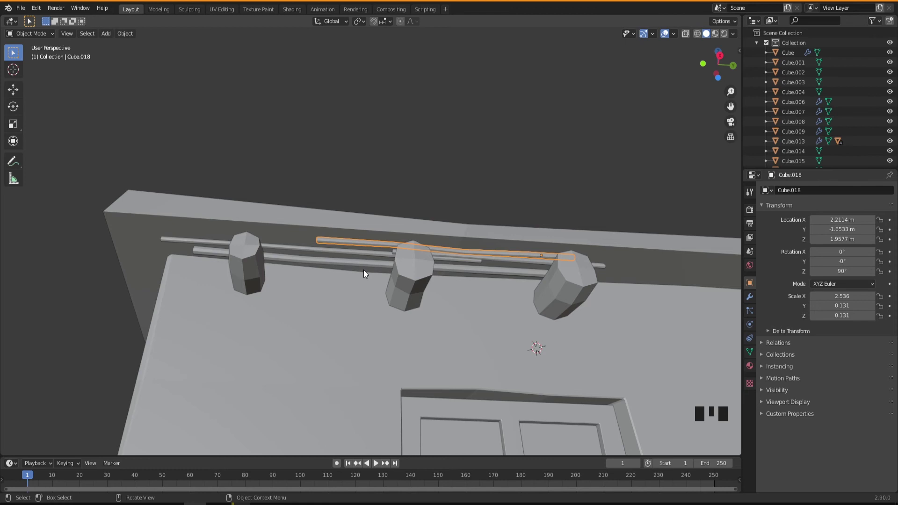
key("g")
key("y")
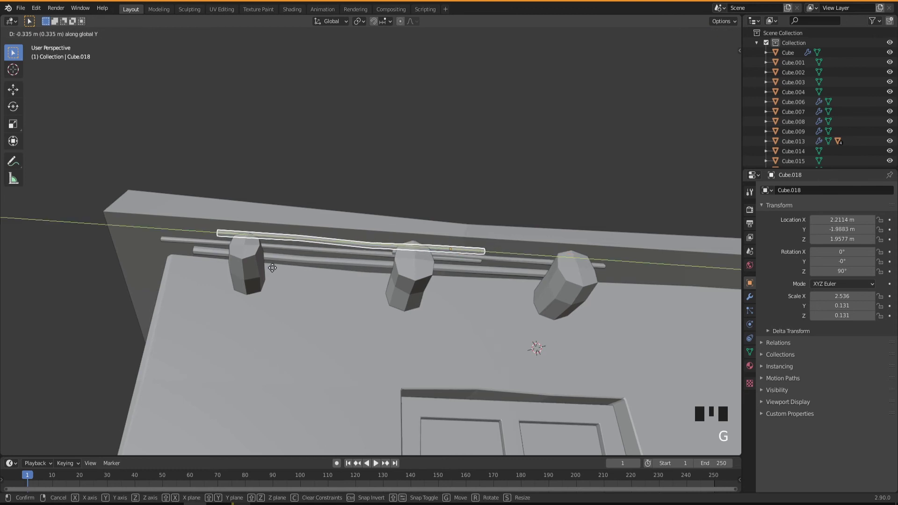
left_click(455, 255)
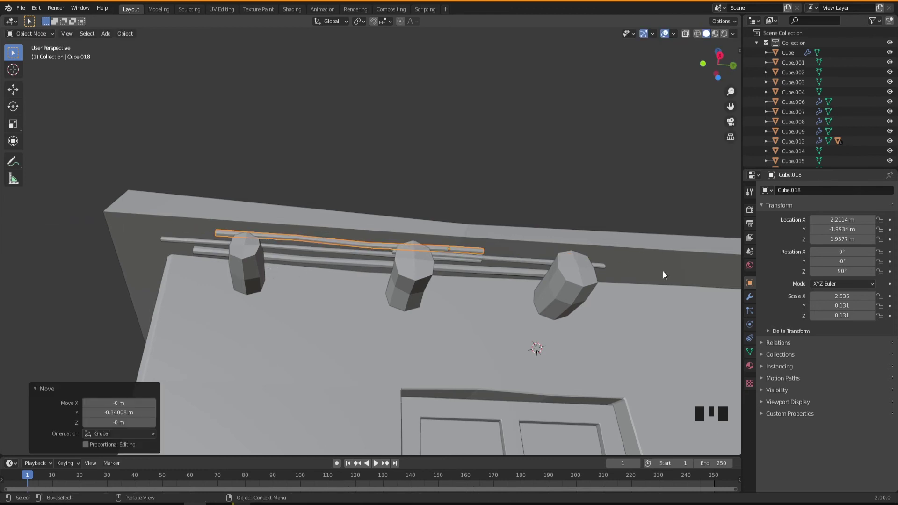
- Duplicate the four poles together with the three beams and place the copy about 1.628 m along Y
middle_click_drag(392, 326, 381, 301)
scroll(403, 332, "down", 2)
left_click(368, 277)
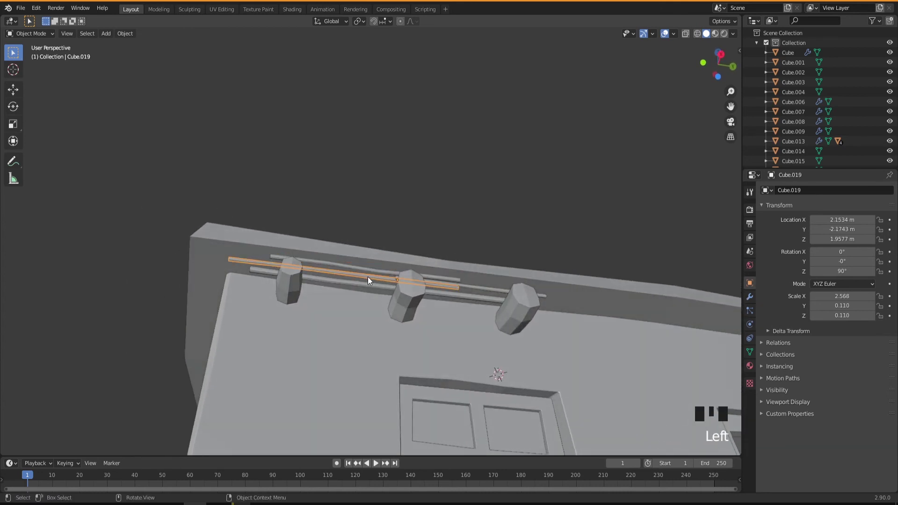
left_click(364, 270, "shift")
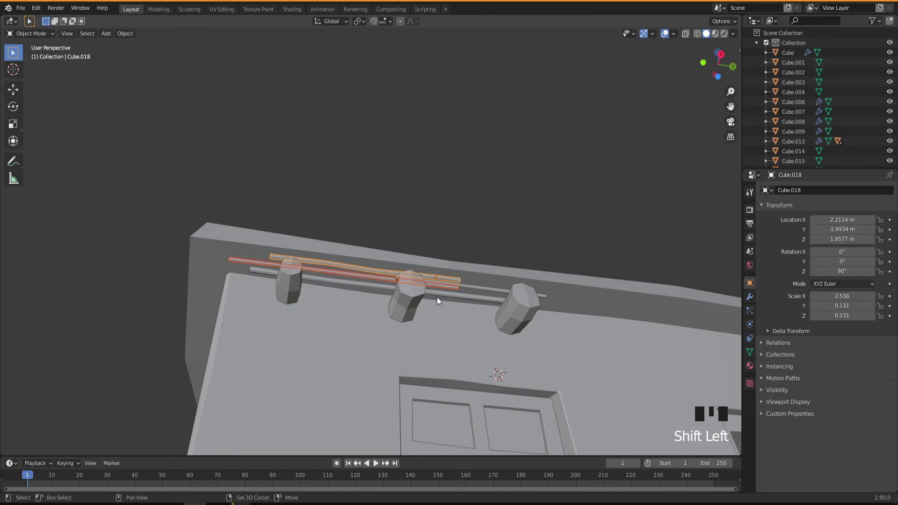
left_click(473, 295, "shift")
left_click(474, 301, "shift")
left_click(518, 313, "shift")
left_click(412, 308, "shift")
left_click(291, 281, "shift")
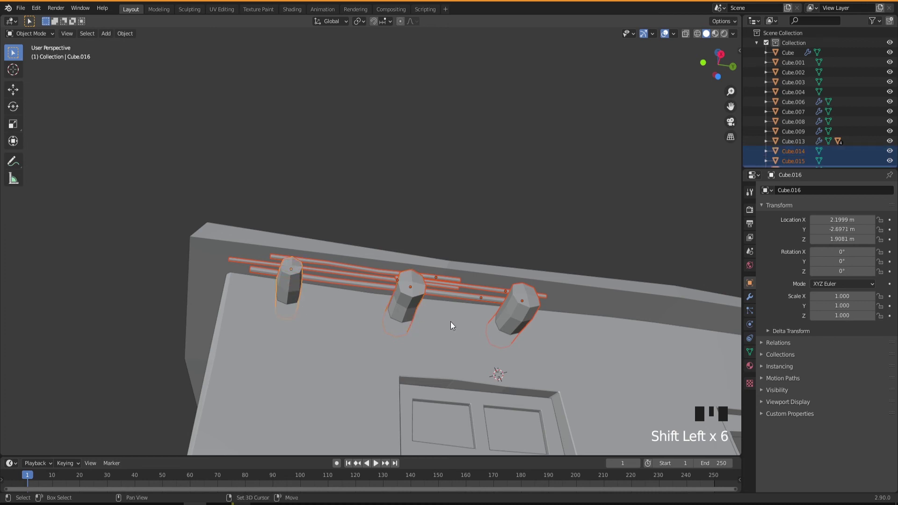
middle_click_drag(451, 321, 228, 301, "shift")
middle_click_drag(392, 345, 451, 383)
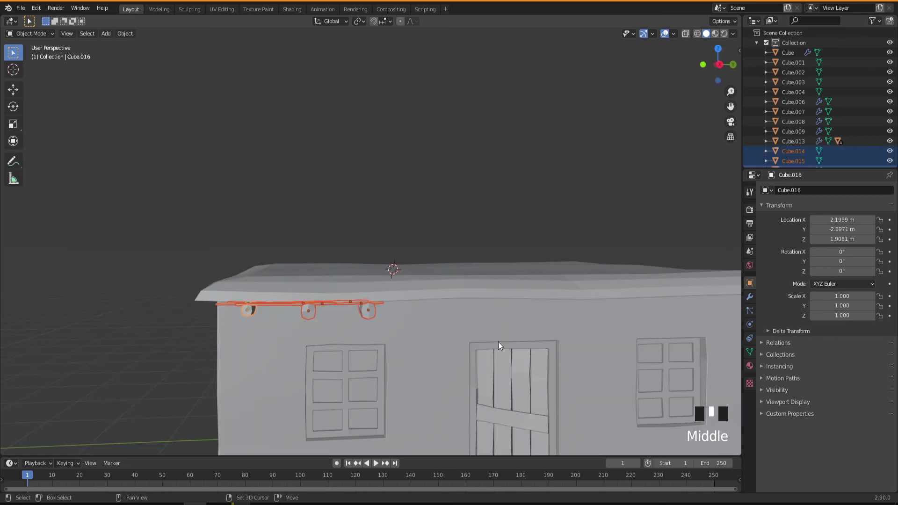
middle_click_drag(498, 342, 400, 334, "shift")
scroll(339, 338, "up", 2)
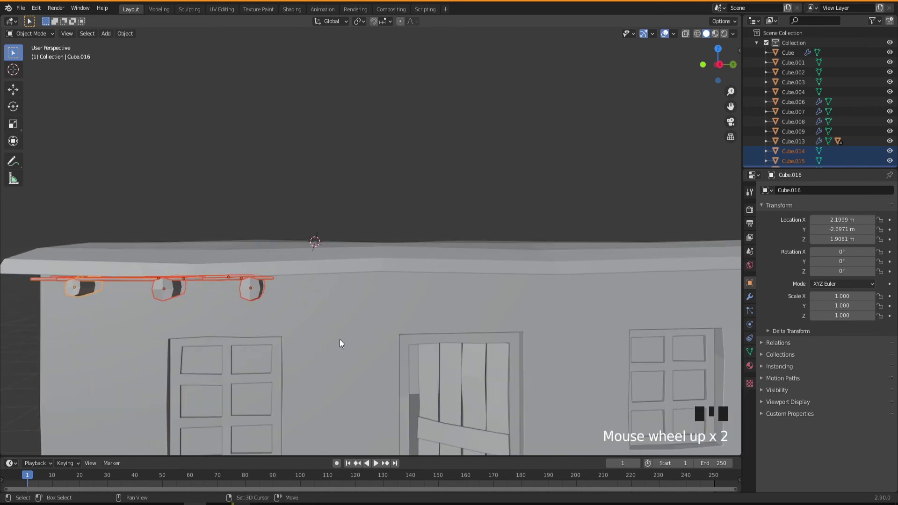
key("shift+d")
key("y")
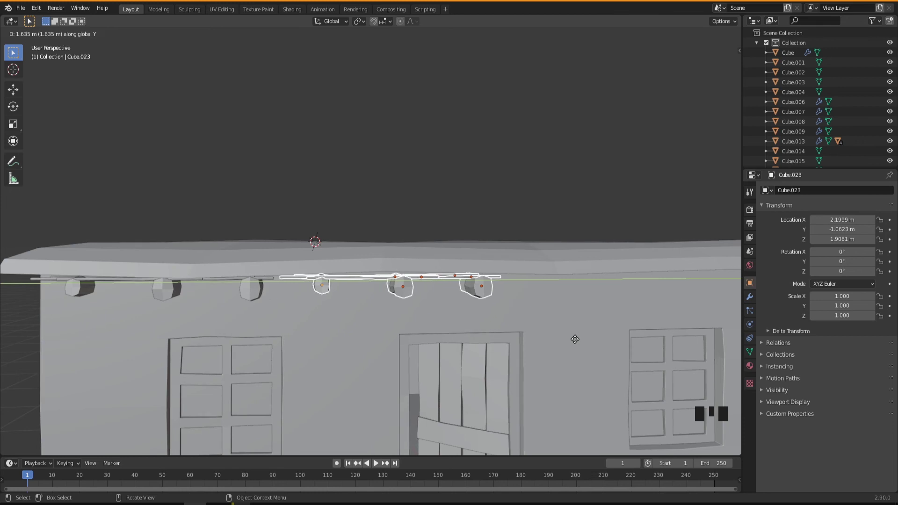
left_click(575, 339)
- Duplicate the second set of beams and poles about 1.624 m along Y, past the door
middle_click_drag(580, 361, 443, 338)
scroll(569, 367, "down", 1)
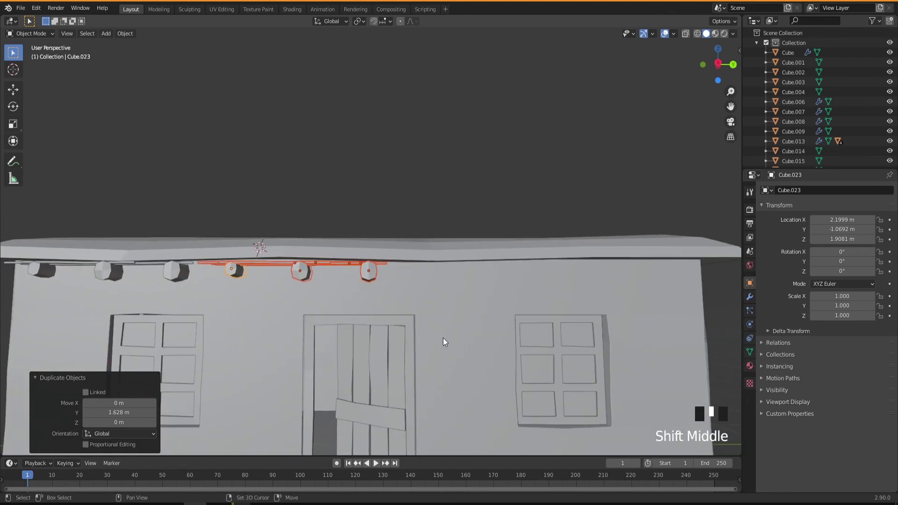
key("shift+d")
key("y")
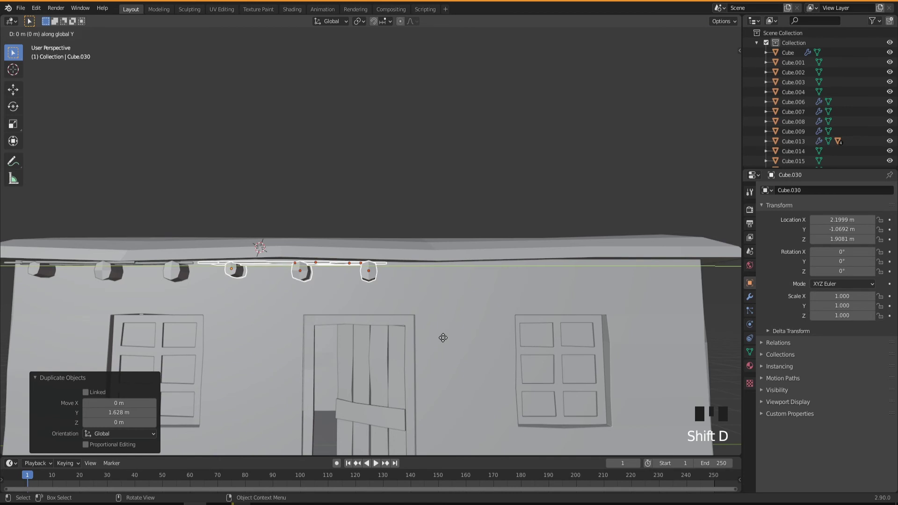
left_click(636, 339)
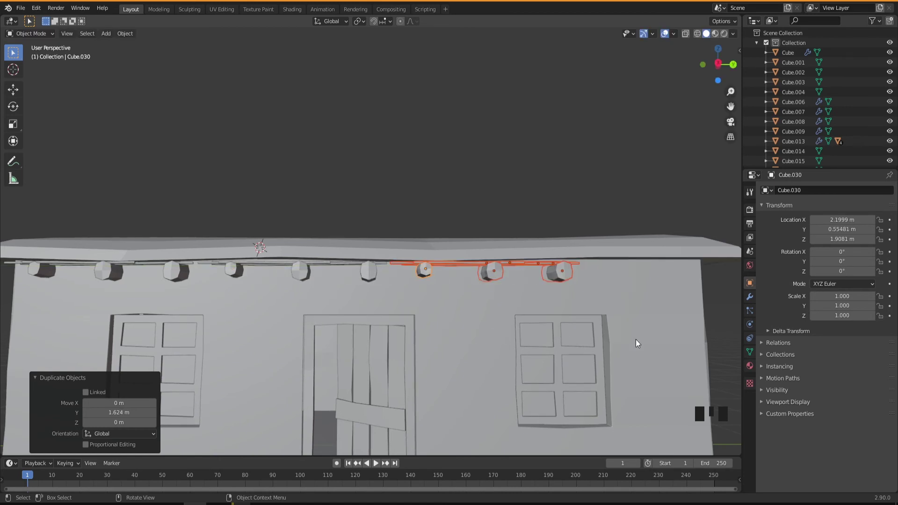
- Duplicate the third set of beams and poles about 1.616 m along Y, toward the far end of the roof
middle_click_drag(572, 349, 442, 354, "shift")
scroll(480, 355, "down", 2)
key("shift+d")
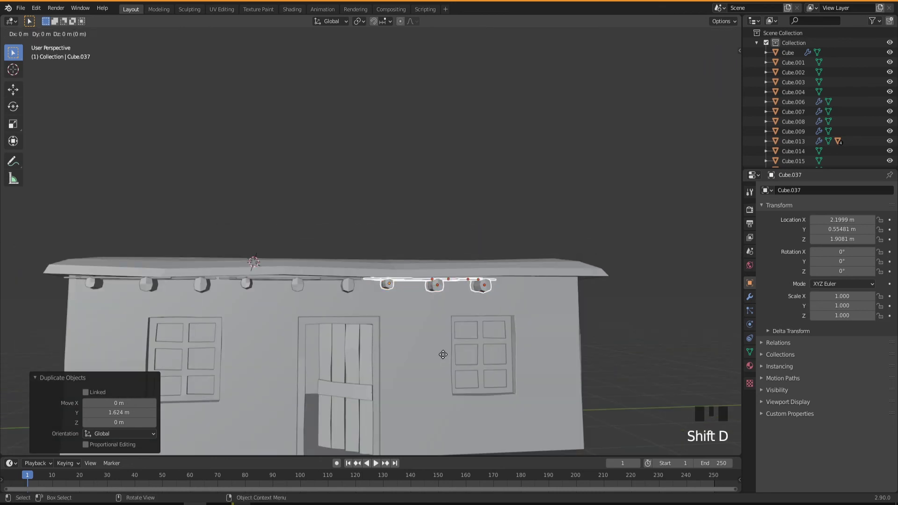
key("y")
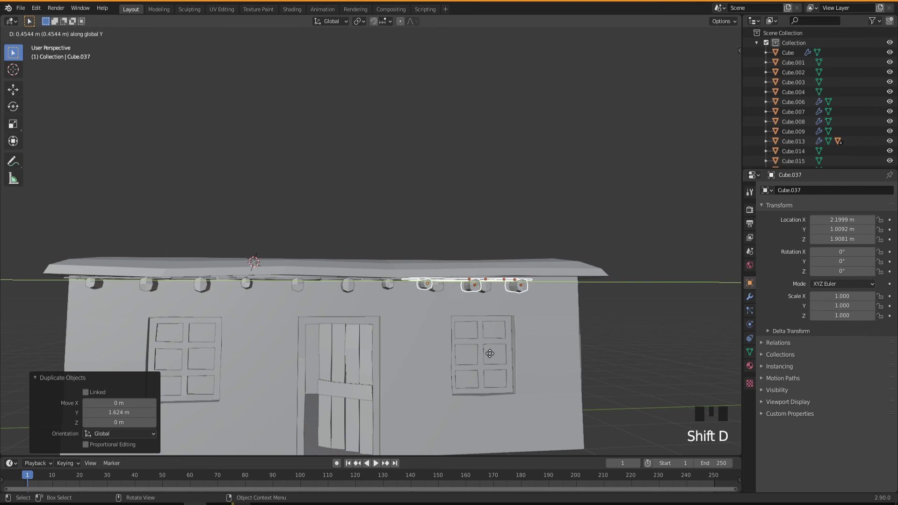
left_click(578, 358)
- Delete the last beam of the fourth set, which sits beyond the end of the front wall
middle_click_drag(618, 344, 633, 322)
scroll(633, 327, "up", 4)
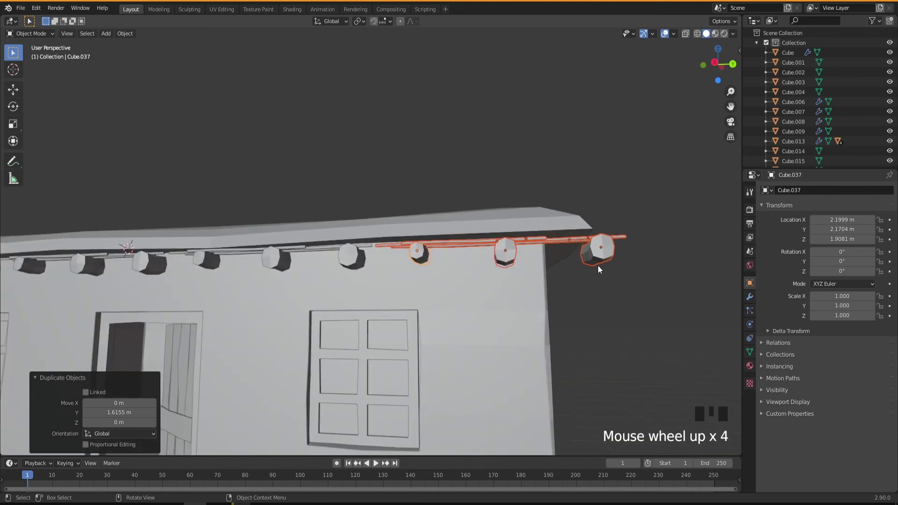
left_click(599, 260)
key("Delete")
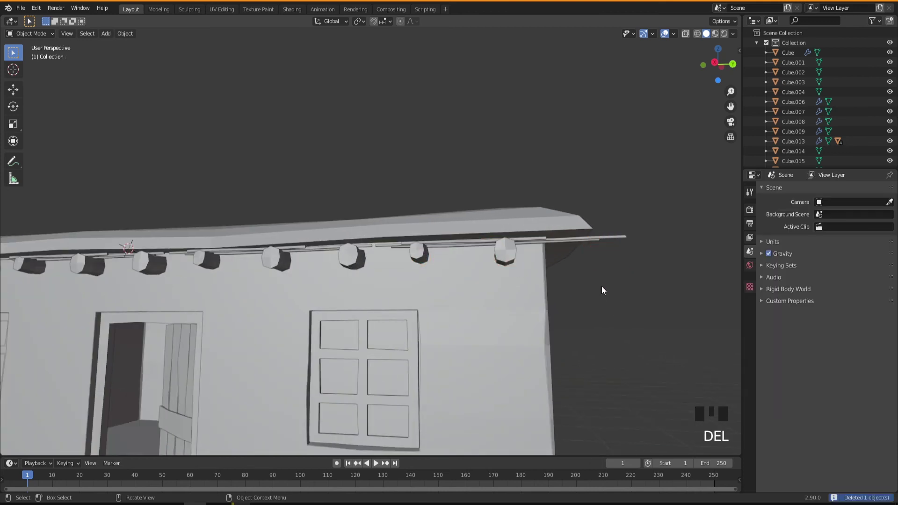
- Move the short thin pole sticking out past the roof end about -1.084 m along Y
left_click(581, 237)
middle_click_drag(534, 320, 452, 290)
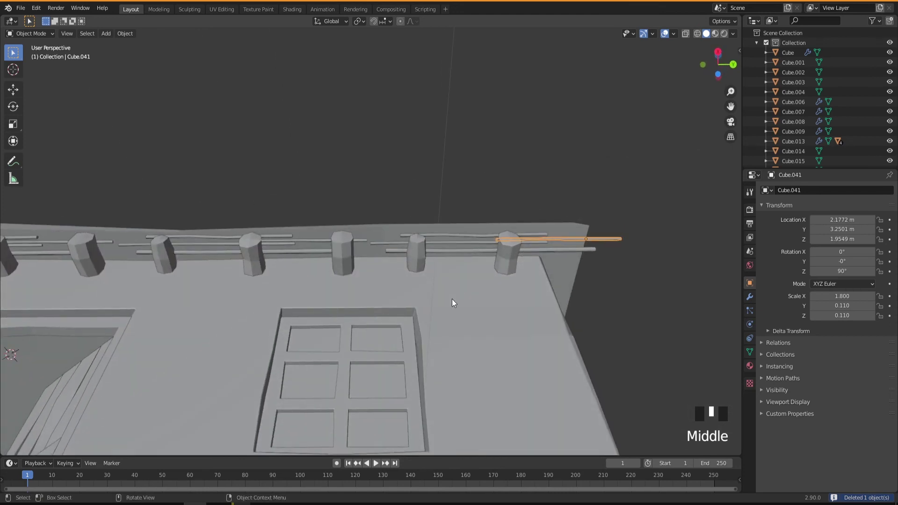
key("g")
key("y")
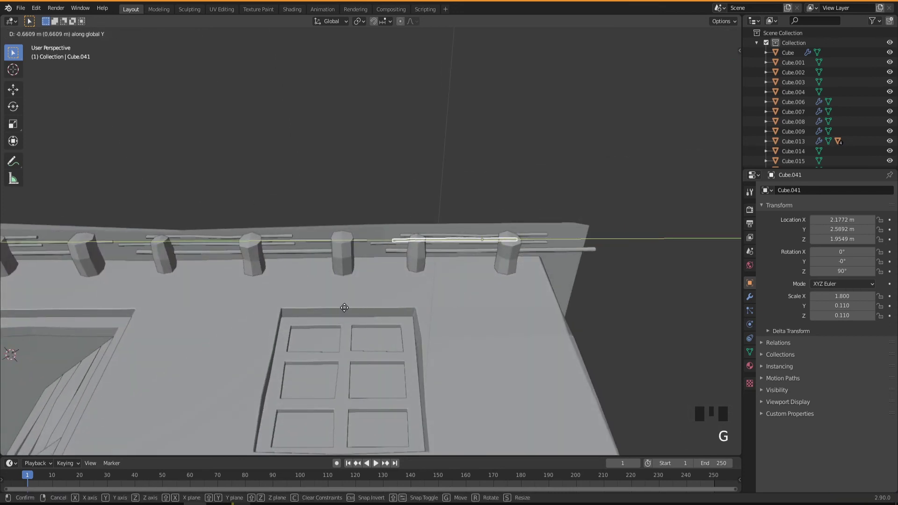
left_click(282, 313)
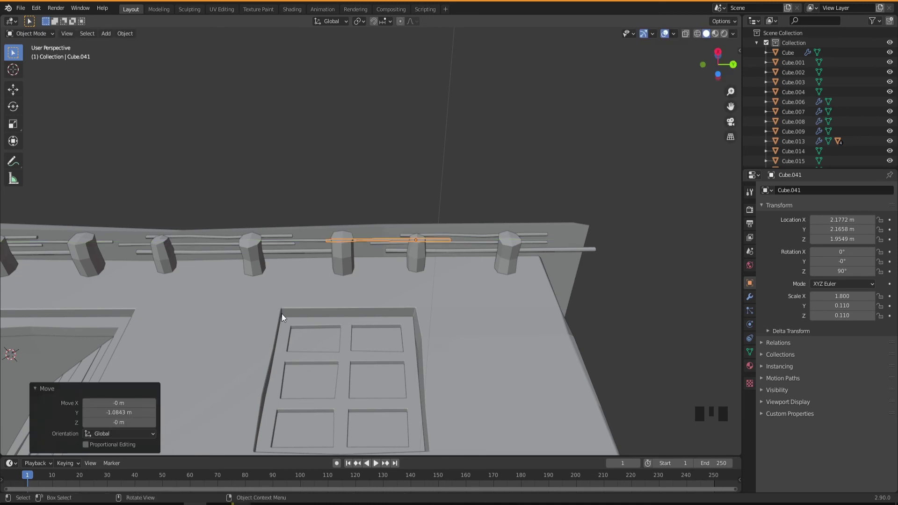
- Slide the long pole overhanging the roof's far end back along Y, and shift the thin pole above it about -0.018 m along Y
key("g")
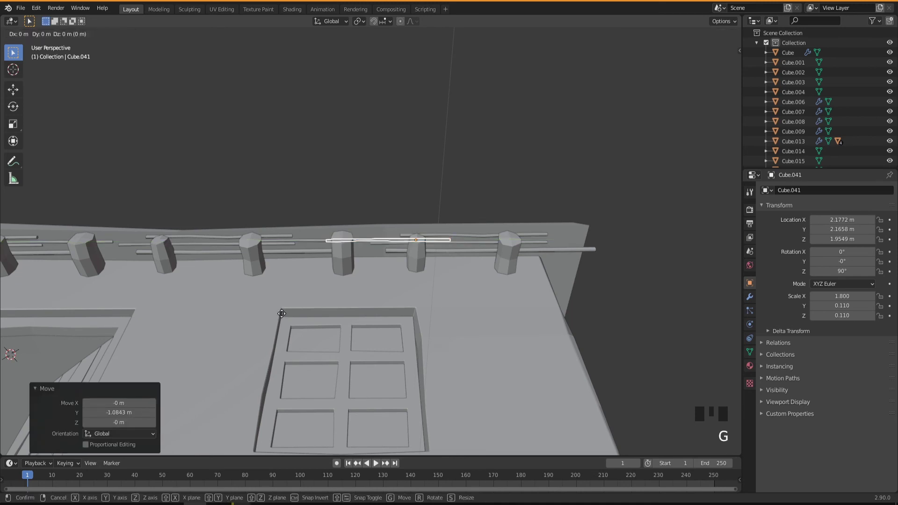
left_click(558, 250)
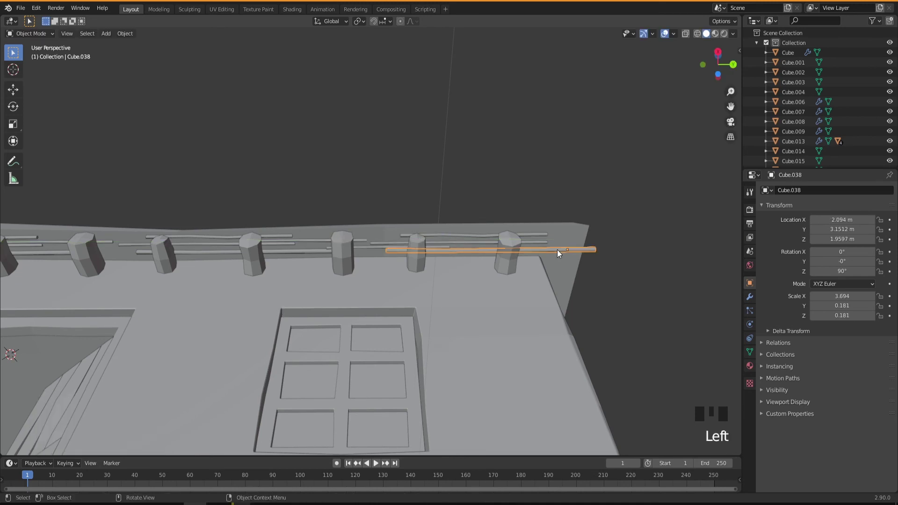
key("g")
key("y")
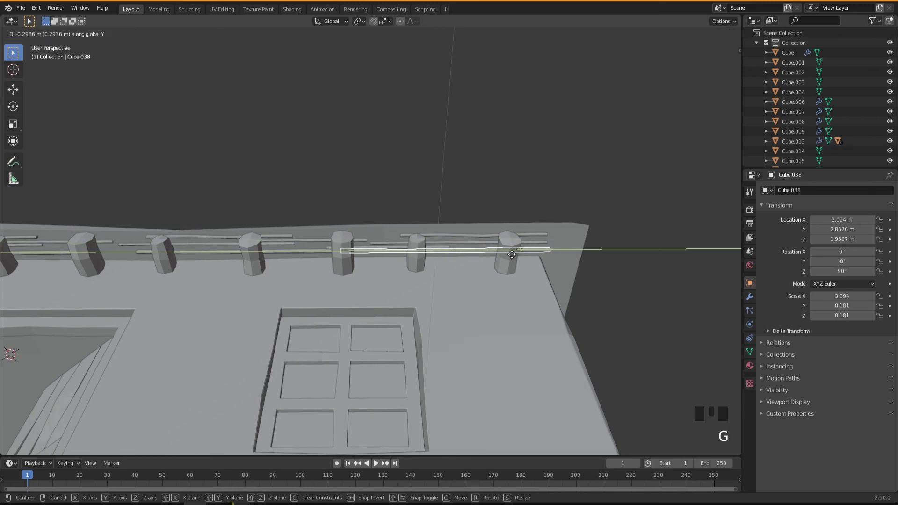
left_click(518, 255)
left_click(486, 244)
key("g")
key("y")
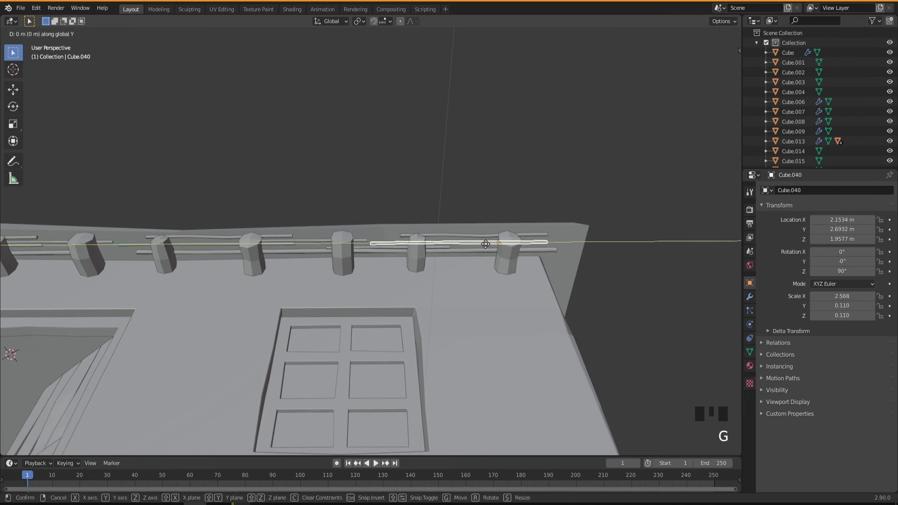
left_click(482, 246)
- Delete the small beam under the roof between the first front window and the door
middle_click_drag(410, 270, 329, 328)
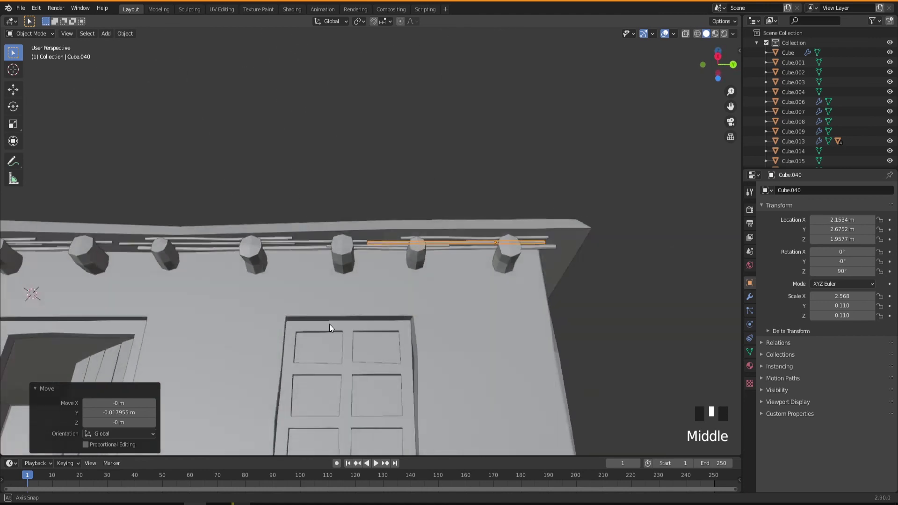
scroll(329, 327, "down", 2)
middle_click_drag(329, 355, 364, 352)
middle_click_drag(321, 316, 259, 313)
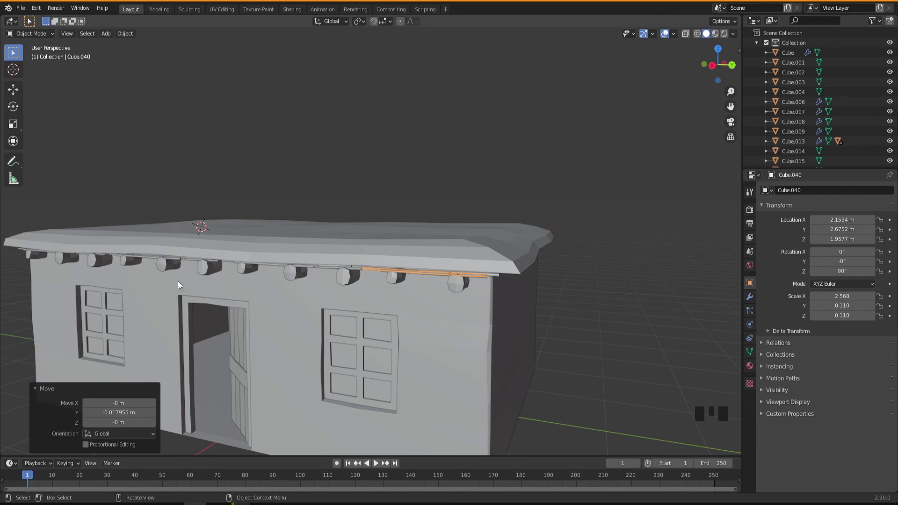
middle_click_drag(170, 275, 382, 271, "shift")
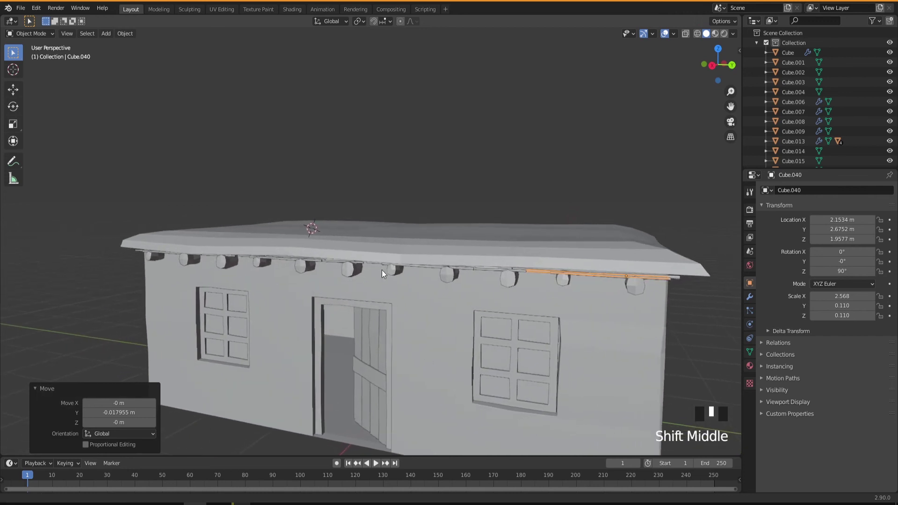
scroll(331, 305, "up", 2)
scroll(331, 304, "up", 2)
scroll(274, 301, "up", 2)
middle_click_drag(273, 301, 210, 256)
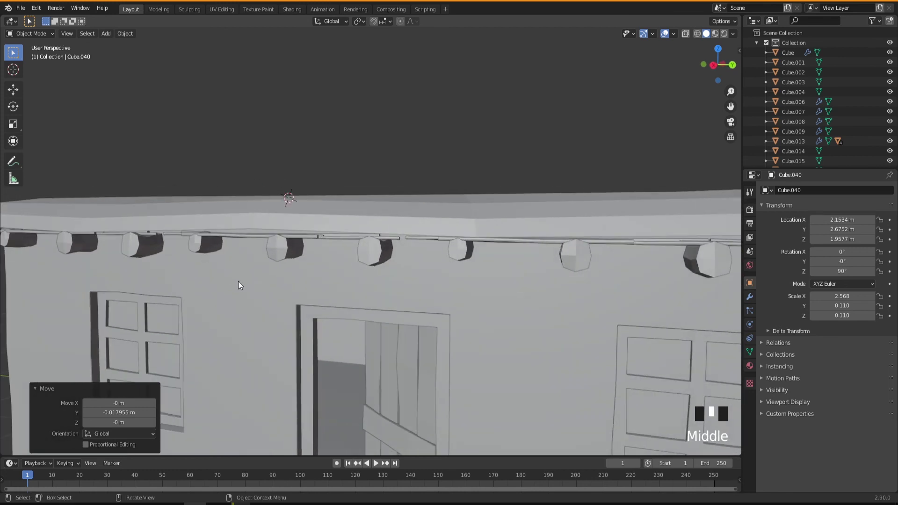
scroll(238, 285, "down", 2)
left_click(211, 252)
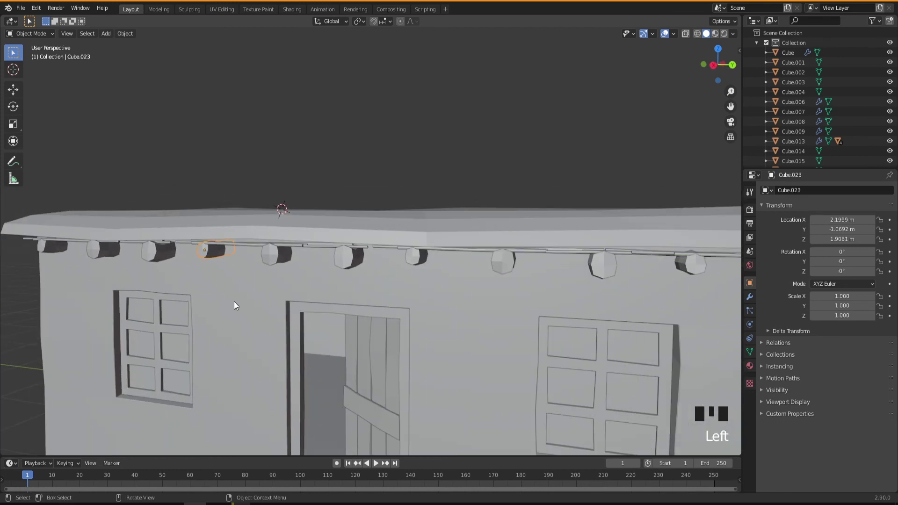
key("Delete")
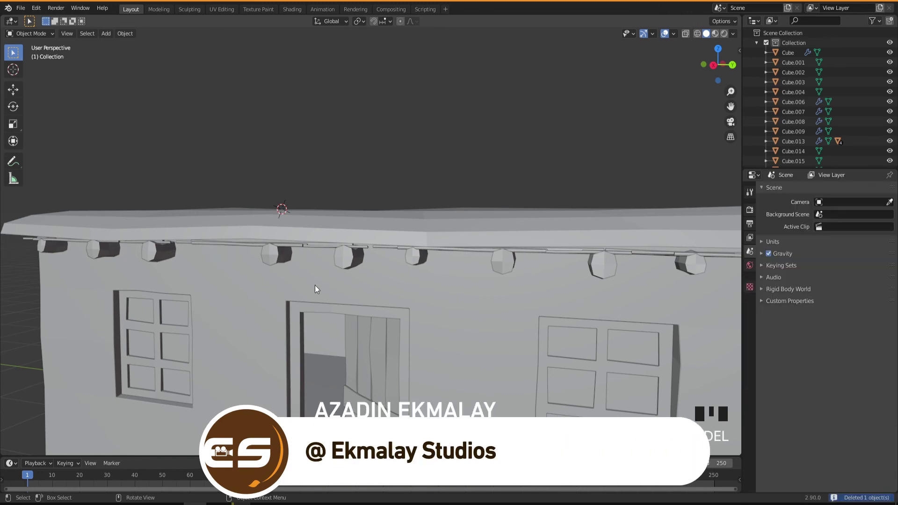
- Duplicate the beam above the door about -1.117 m along Y into the gap between the first window and the door
left_click(344, 260)
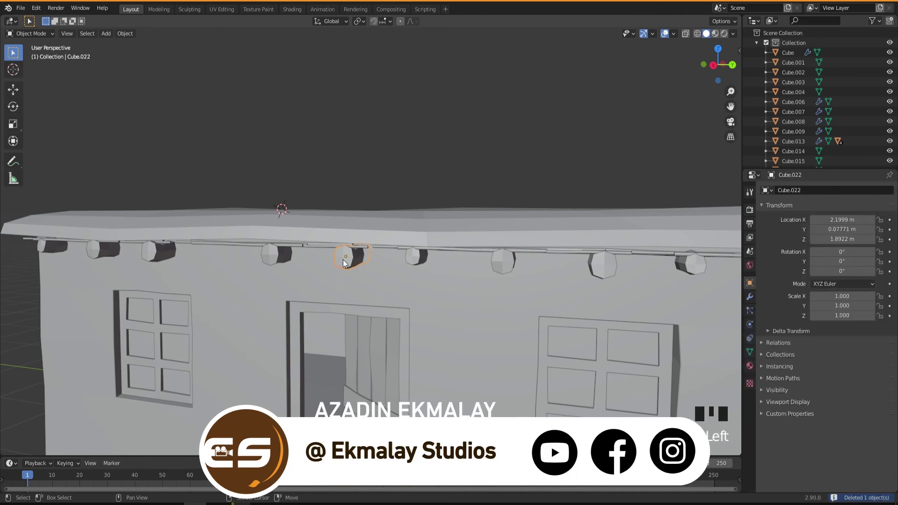
key("shift+d")
key("y")
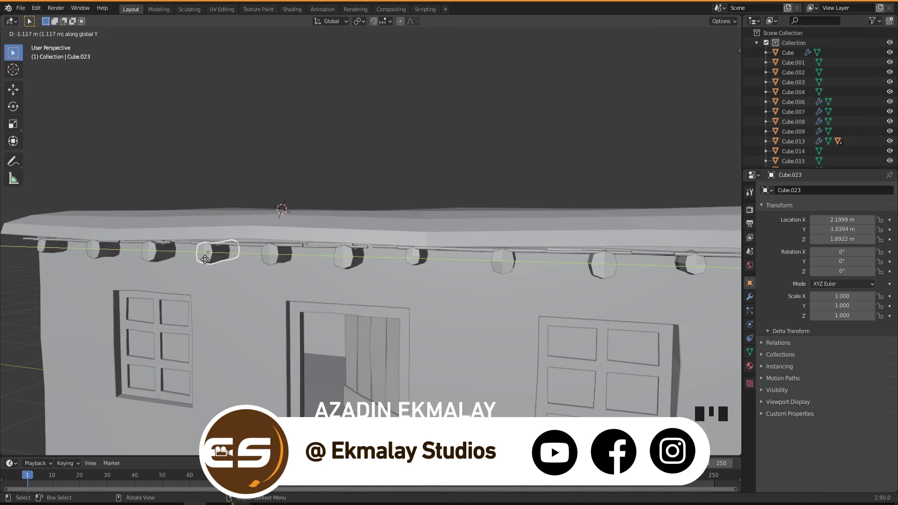
left_click(205, 259)
- Replace the beam beside the second front window with a copy of the beam above the door, placed about 1.085 m along Y
middle_click_drag(253, 307, 293, 299)
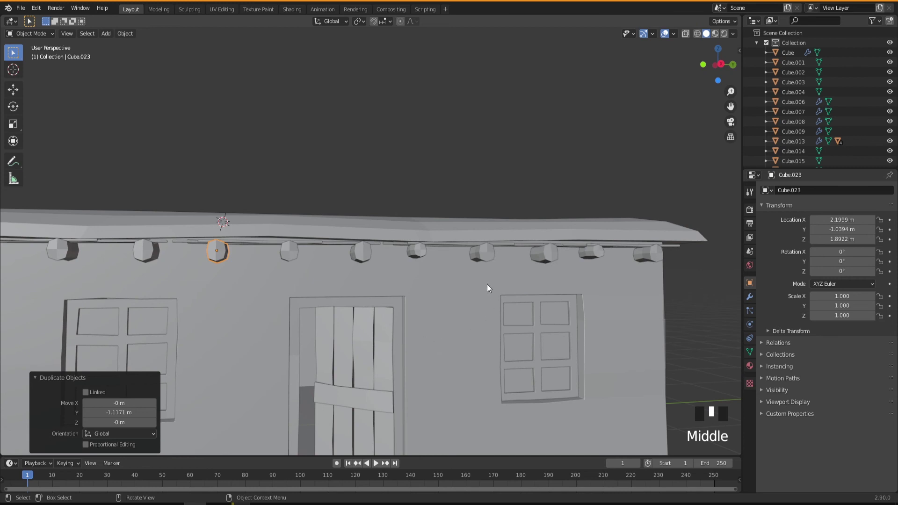
left_click(485, 253)
middle_click_drag(485, 302, 470, 307)
key("Delete")
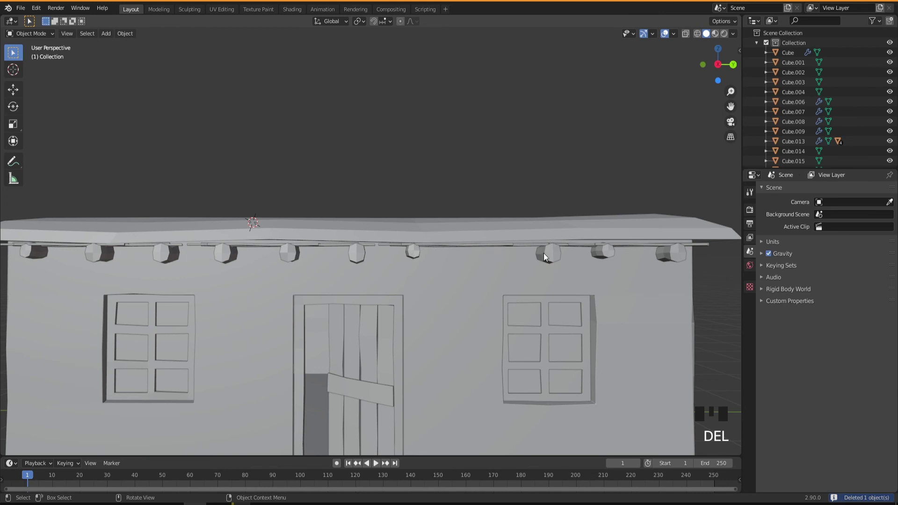
left_click(357, 253)
middle_click_drag(357, 253, 422, 328)
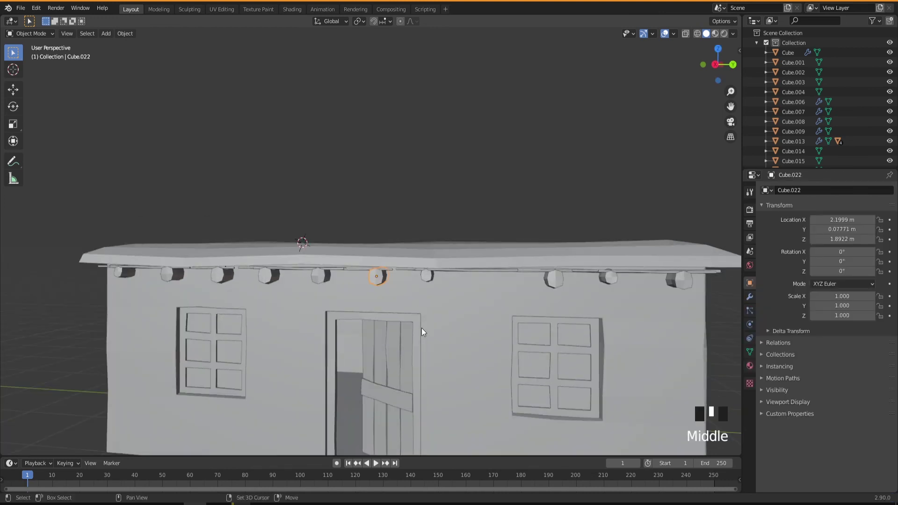
key("shift+d")
key("y")
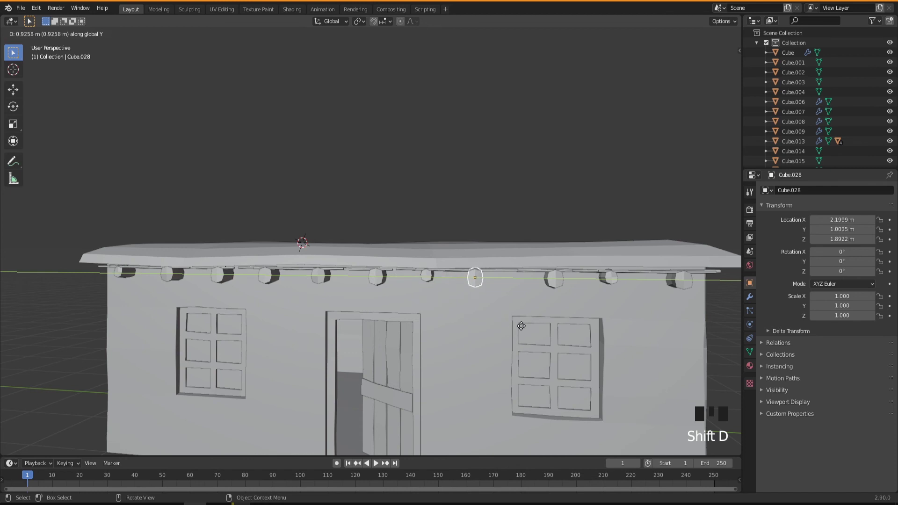
left_click(538, 326)
- Vary the beams' protrusion along X, moving the copied beam before the door about -0.04 m and the first corner beam about 0.024 m
middle_click_drag(481, 336, 299, 364)
scroll(299, 364, "down", 5)
middle_click_drag(435, 276, 398, 308, "shift")
scroll(412, 321, "up", 2)
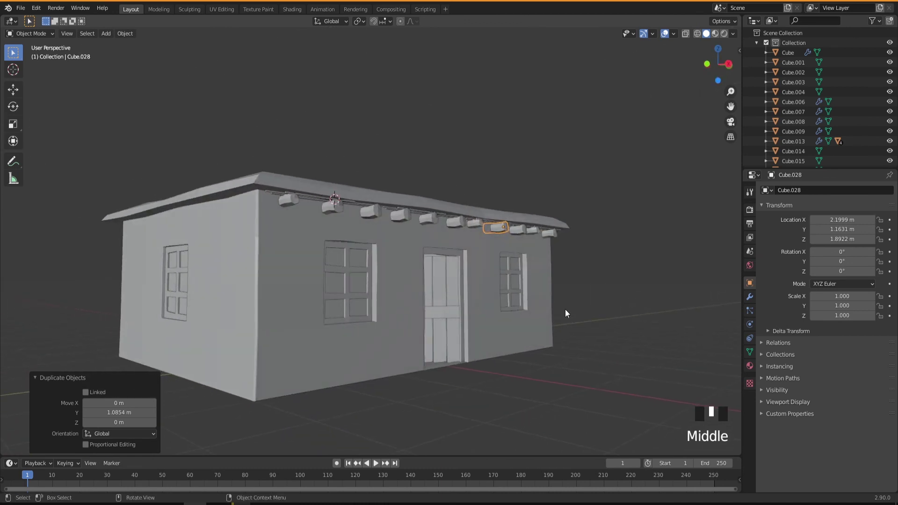
left_click(596, 282)
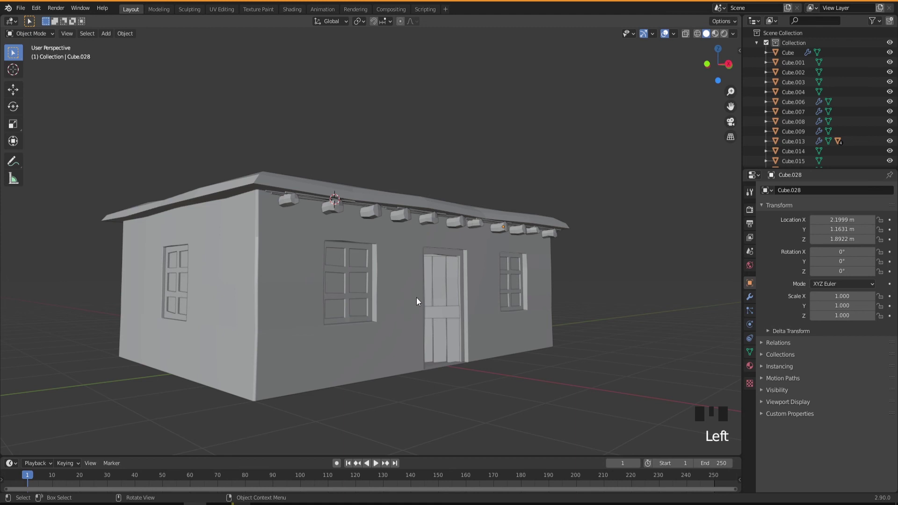
middle_click_drag(392, 227, 348, 259)
middle_click_drag(187, 226, 456, 252)
scroll(492, 243, "up", 2)
scroll(433, 261, "up", 3)
left_click(446, 204)
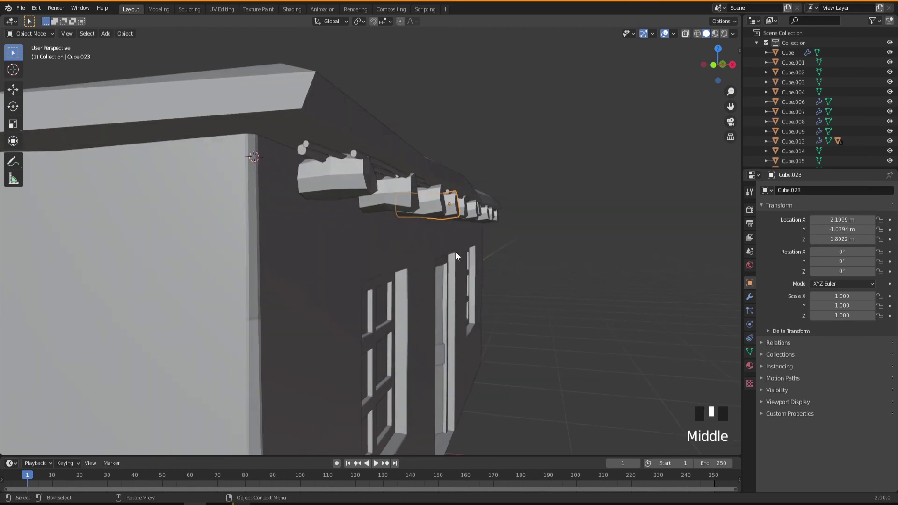
key("g")
key("x")
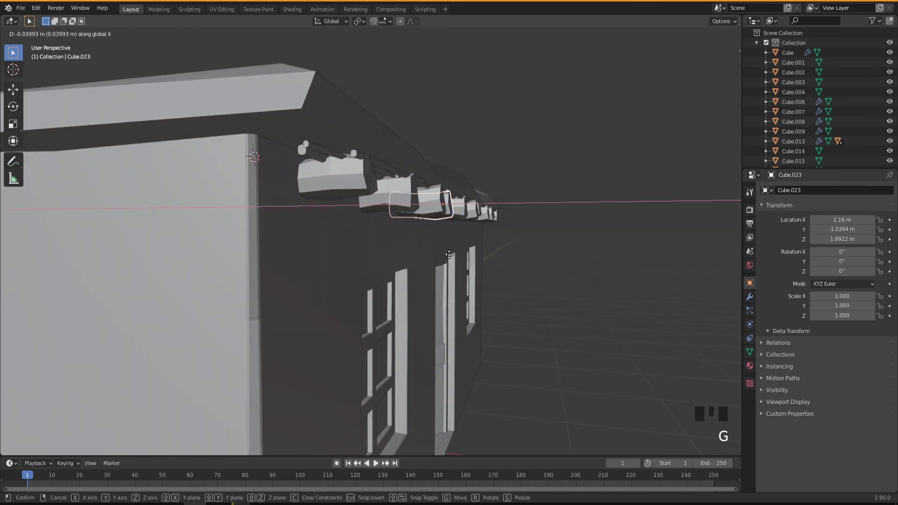
left_click(449, 258)
left_click(472, 215)
- Select all the beams and poles along the front eave, leaving the walls and roof out of the selection
middle_click_drag(472, 215, 456, 236)
scroll(484, 260, "down", 6)
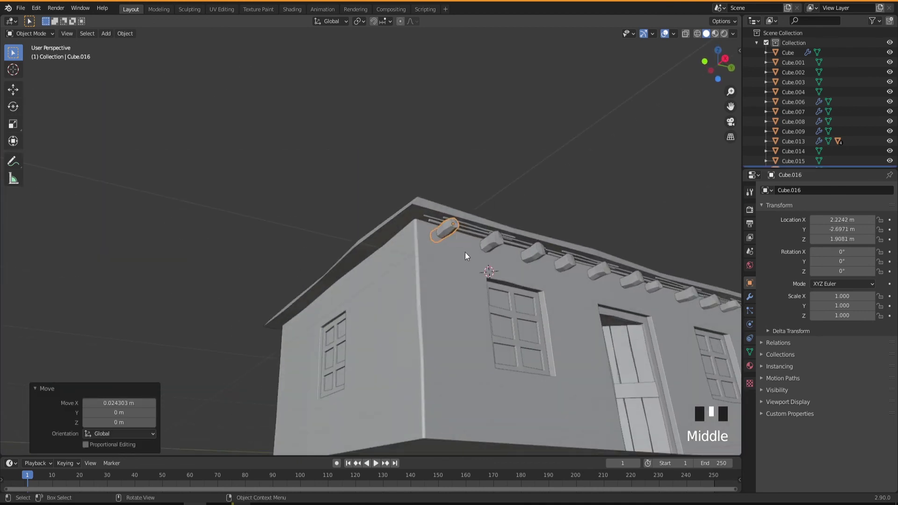
middle_click_drag(496, 266, 363, 255, "shift")
scroll(406, 290, "up", 2)
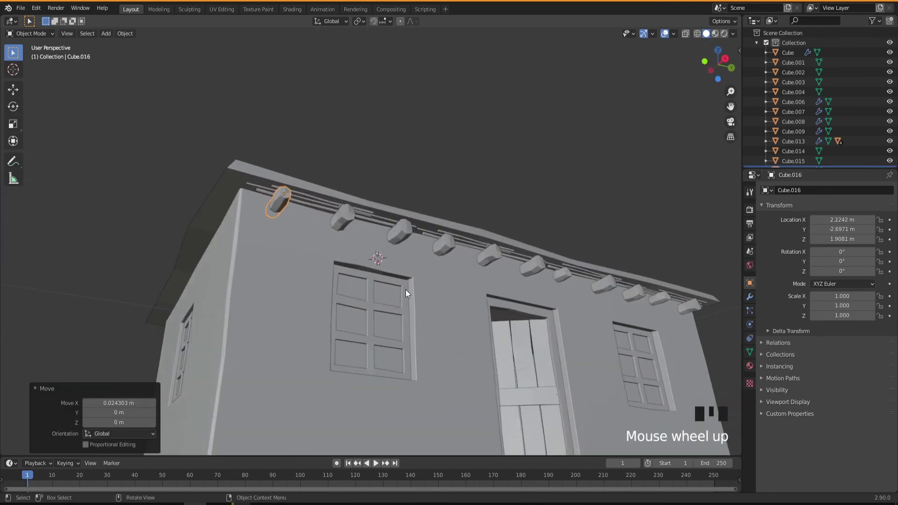
middle_click_drag(409, 288, 383, 253)
left_click_drag(102, 153, 674, 243)
middle_click_drag(336, 283, 364, 309)
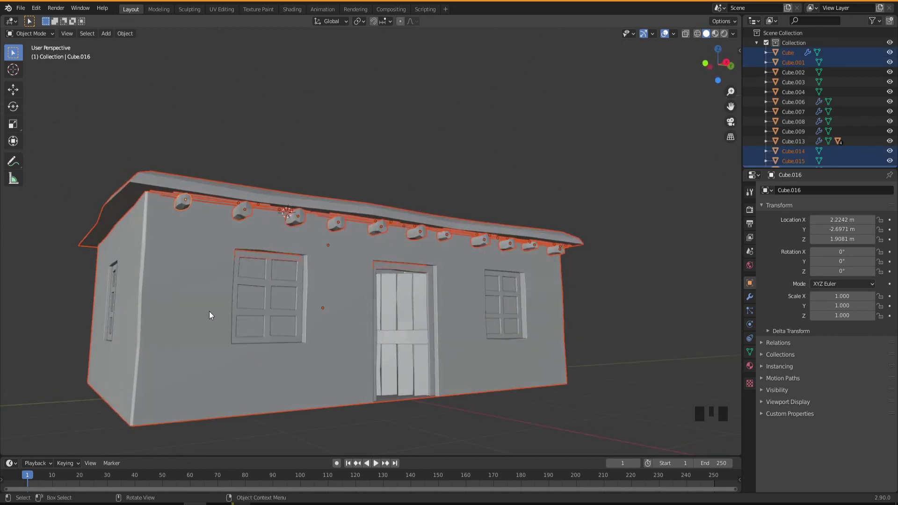
left_click(171, 346, "shift")
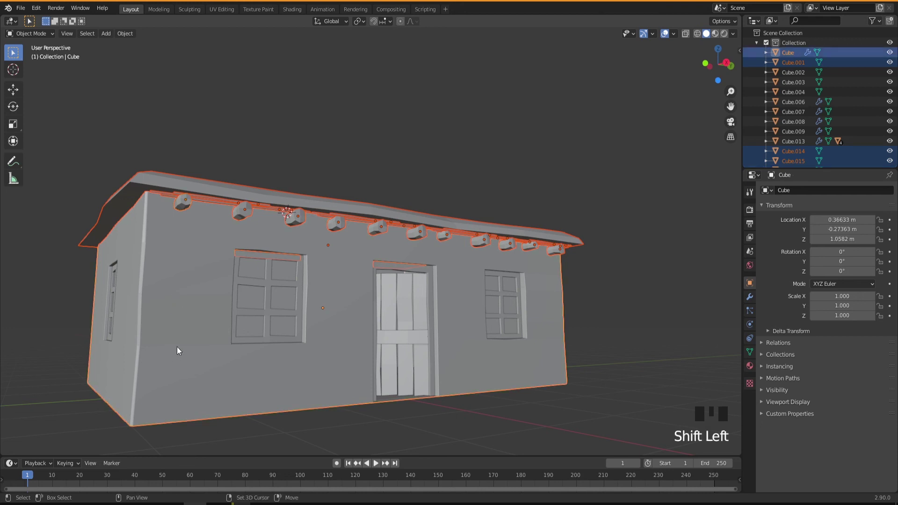
left_click(179, 346, "shift")
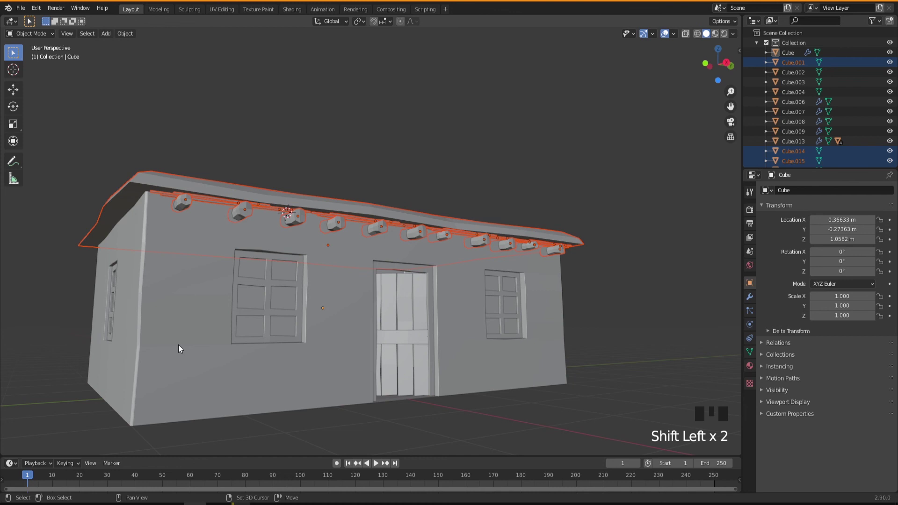
left_click(124, 191, "shift")
left_click(124, 191, "shift")
middle_click_drag(152, 228, 257, 183)
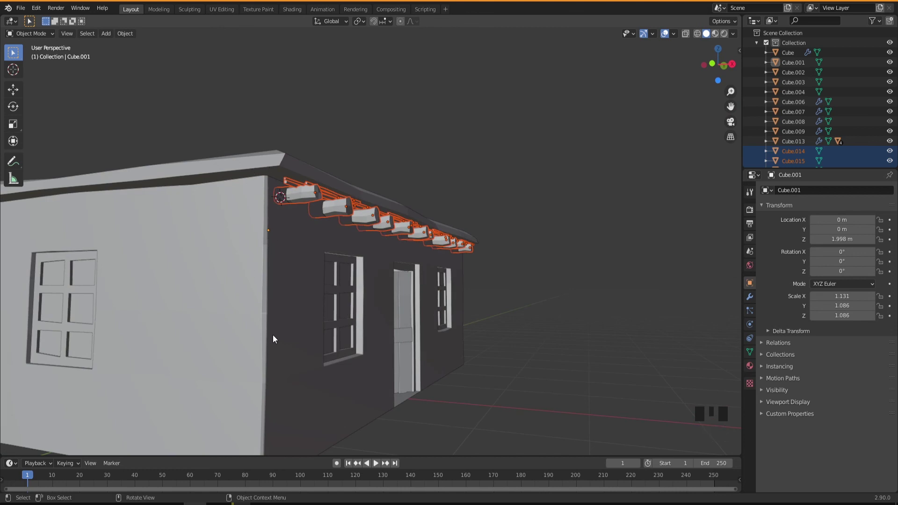
middle_click_drag(294, 373, 369, 315)
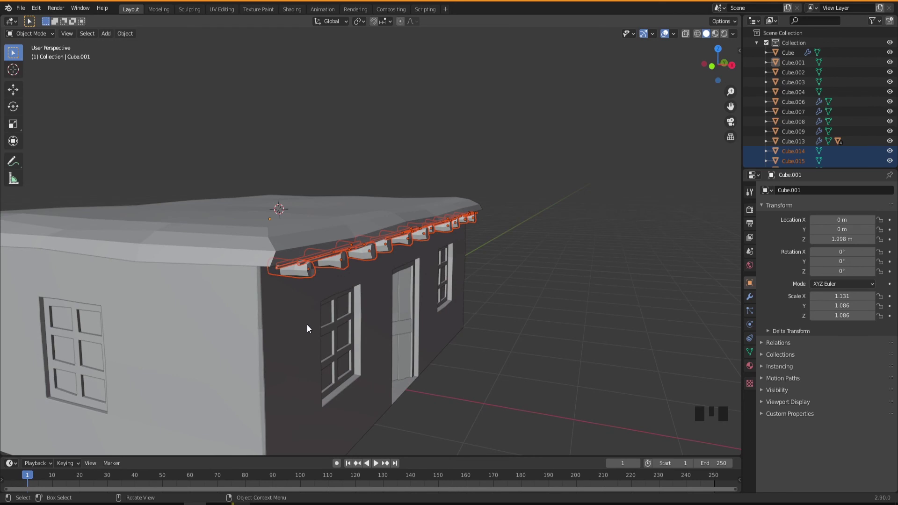
key("g")
key("x")
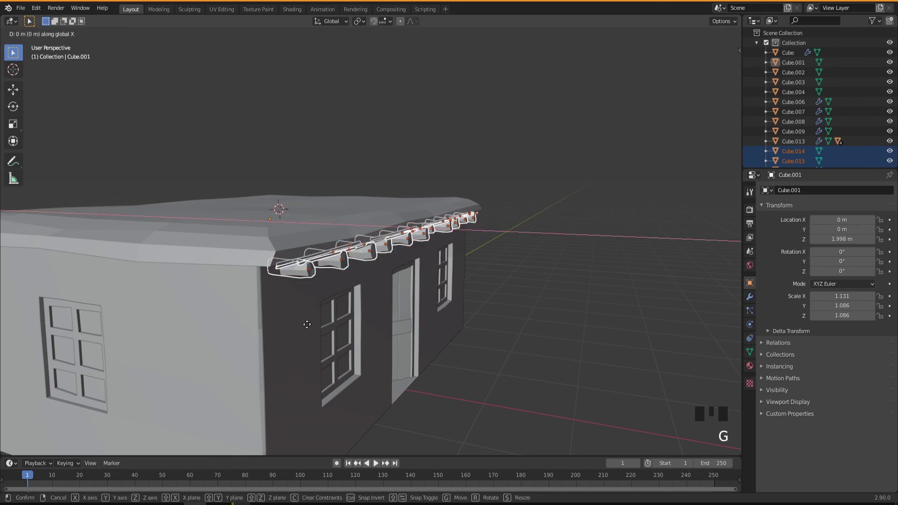
right_click(381, 379)
- Duplicate the whole row of beams and poles about -4.271 m along X to the back wall of the house
middle_click_drag(381, 377, 431, 276)
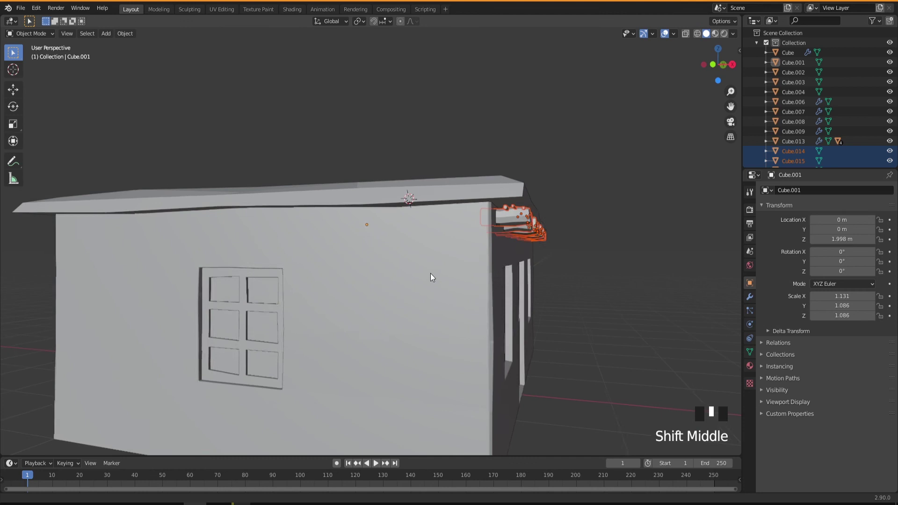
scroll(456, 307, "down", 2)
middle_click_drag(460, 310, 452, 331)
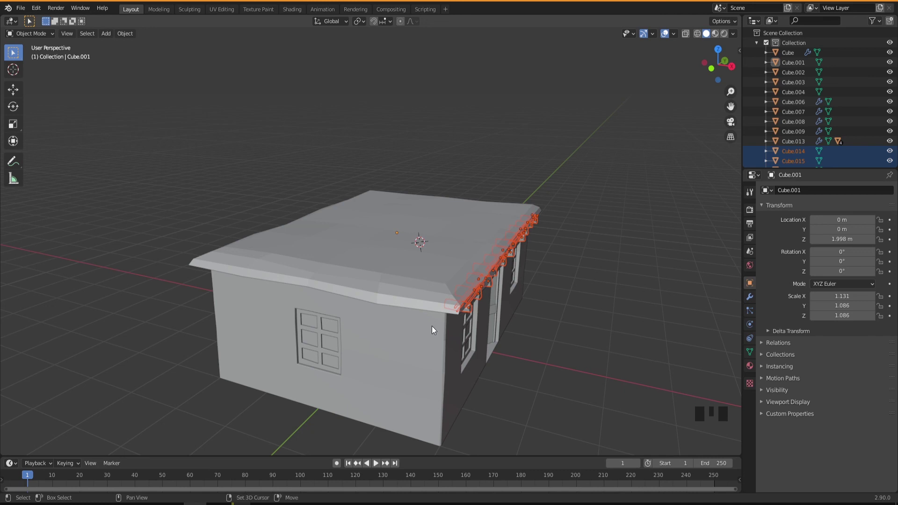
key("shift+d")
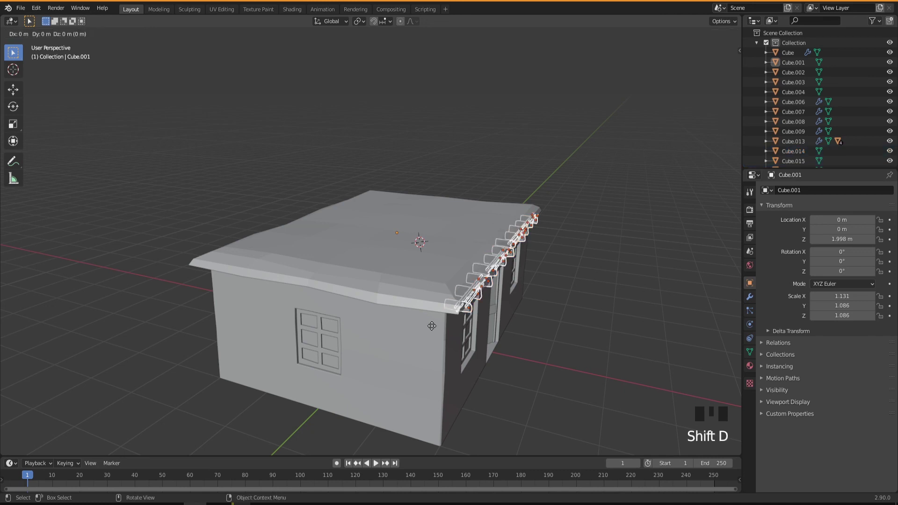
key("x")
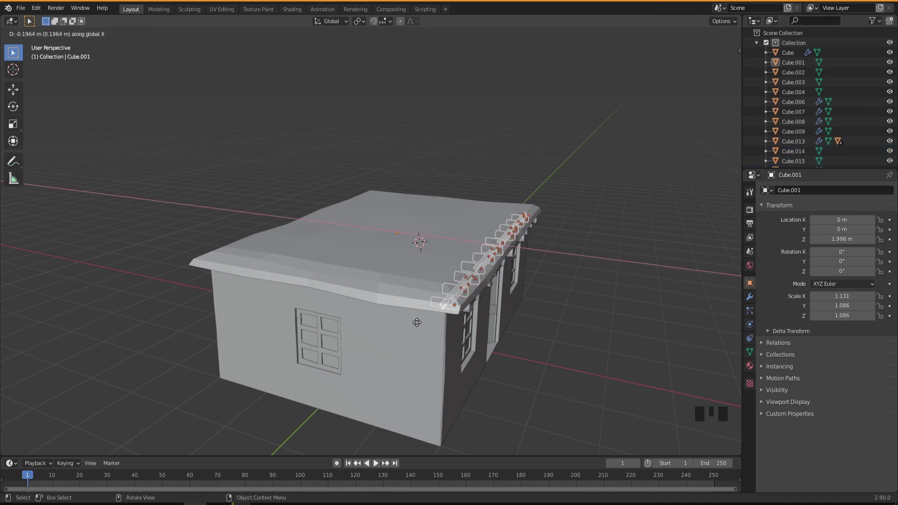
left_click(237, 309)
- Rotate the copied row of beams and poles at the back wall 180° about the Z axis
middle_click_drag(234, 308, 373, 310)
scroll(315, 245, "up", 4)
scroll(349, 302, "down", 2)
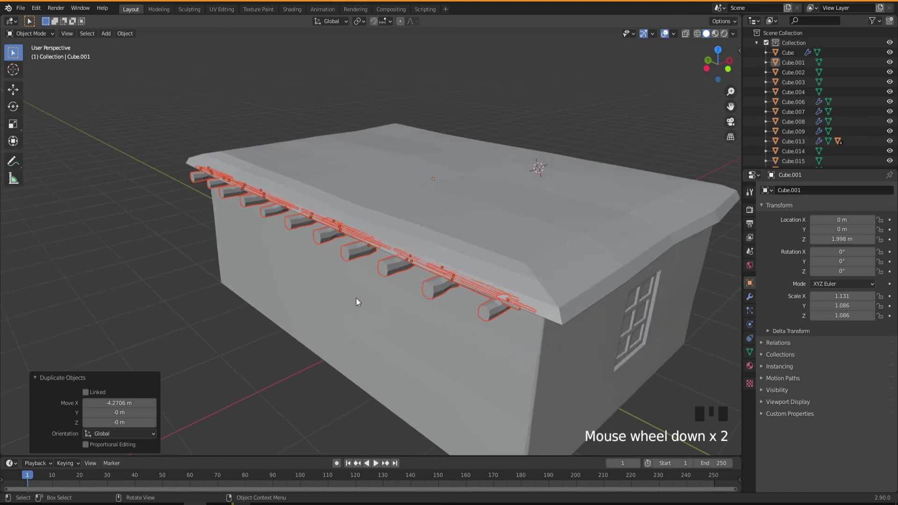
middle_click_drag(374, 271, 357, 269)
middle_click_drag(278, 207, 352, 296)
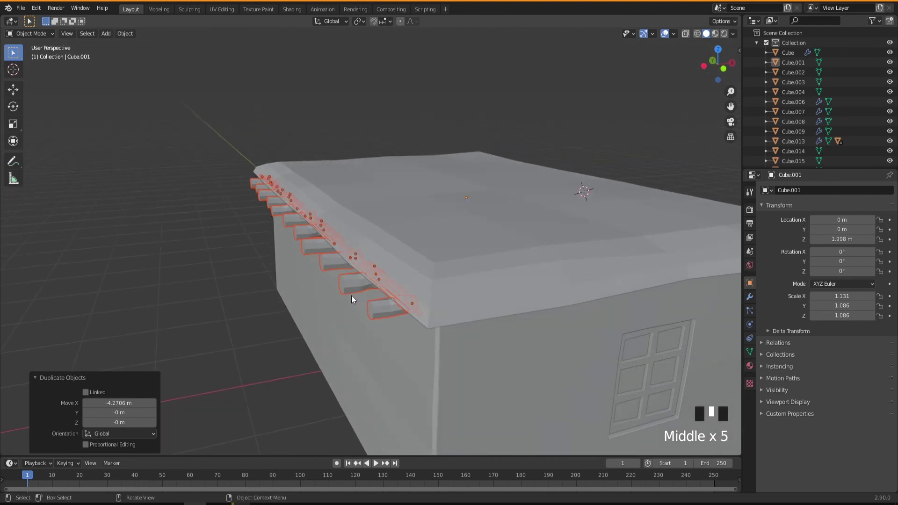
key("r")
key("z")
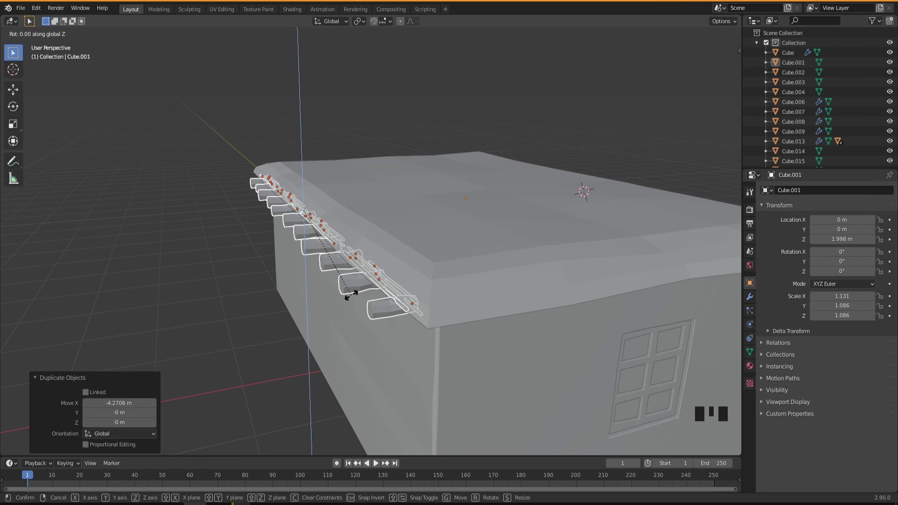
type("18")
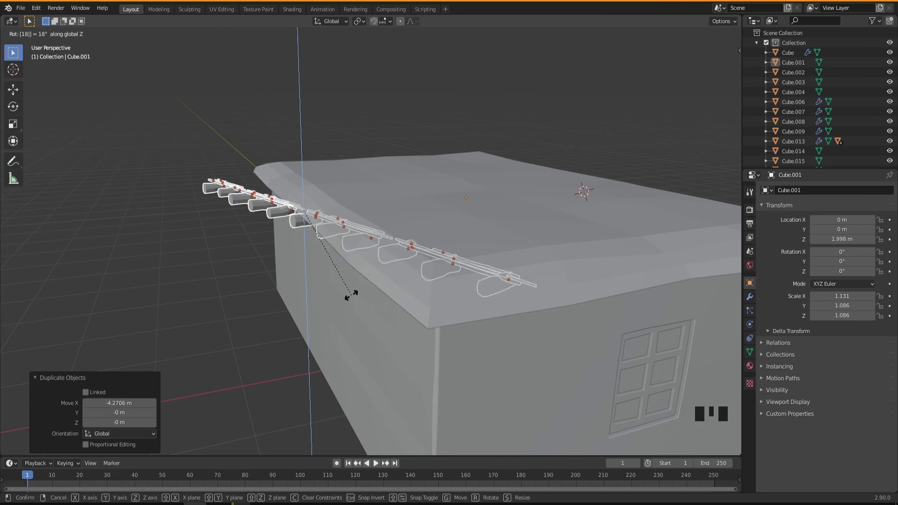
type("0")
key("Return")
- Move the rotated back row about -0.582 m along Y so it lines up with the back wall
middle_click_drag(369, 291, 407, 257)
scroll(345, 256, "up", 2)
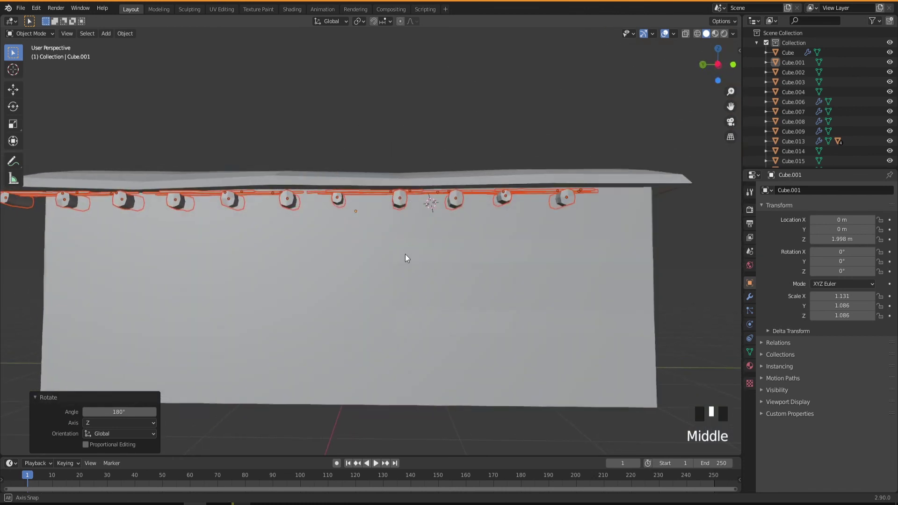
key("g")
key("y")
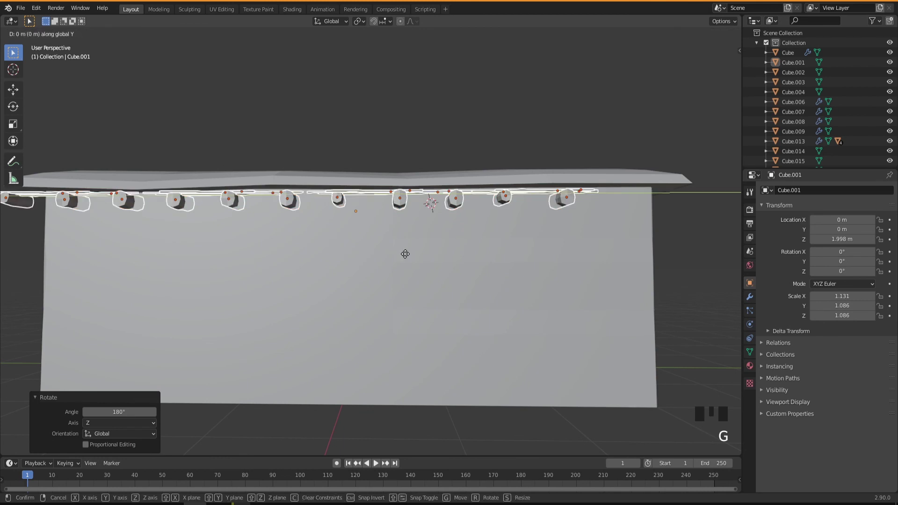
left_click(459, 257)
- Duplicate the back row of beams and poles and rotate the copy 90° about the Z axis
middle_click_drag(456, 259, 378, 256)
scroll(425, 303, "down", 5)
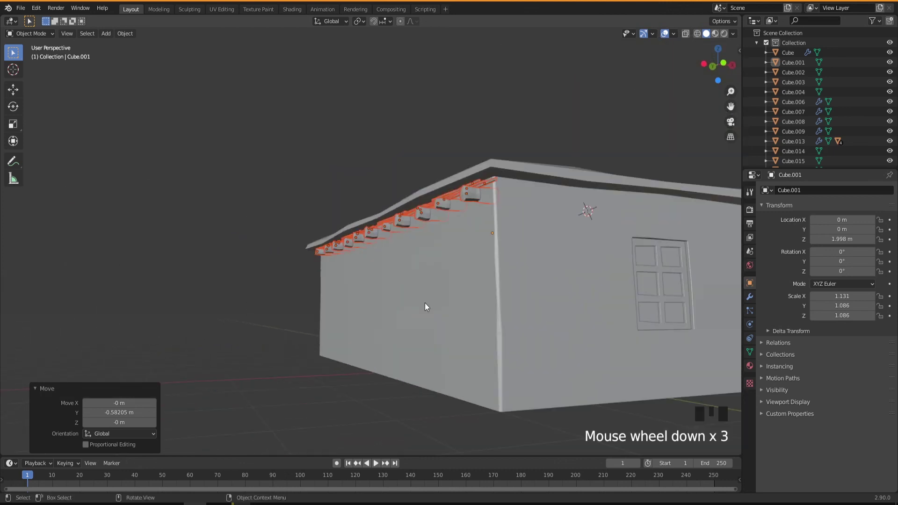
middle_click_drag(425, 307, 333, 340)
scroll(423, 323, "up", 2)
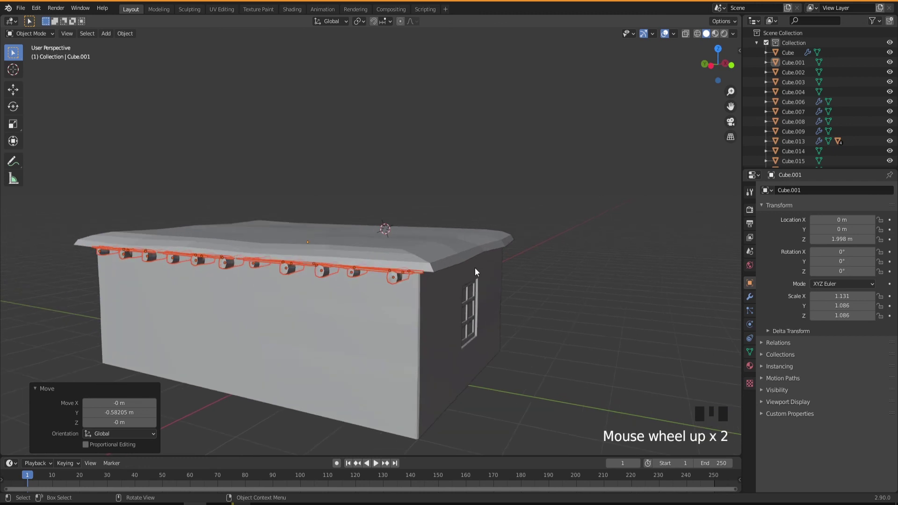
mouse_move(423, 292)
middle_mouse_down()
mouse_move(409, 293)
mouse_move(416, 294)
middle_mouse_up()
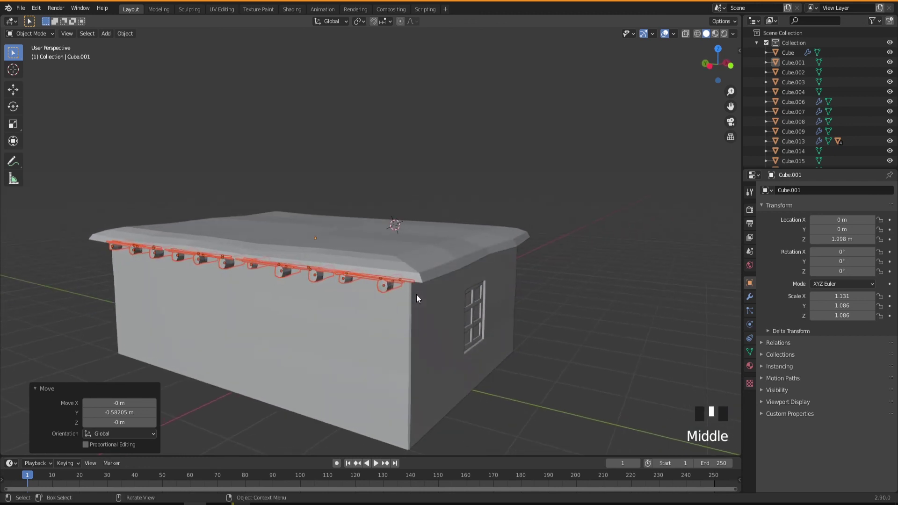
key("shift+d")
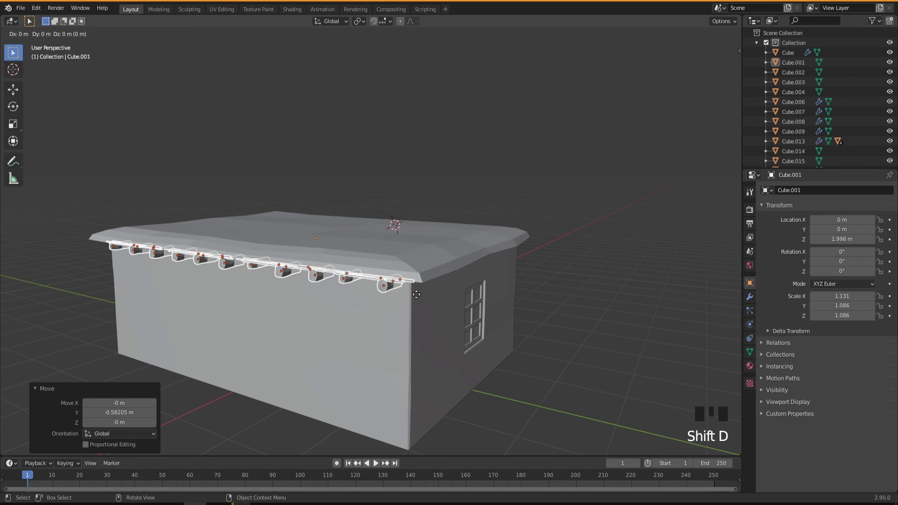
key("r")
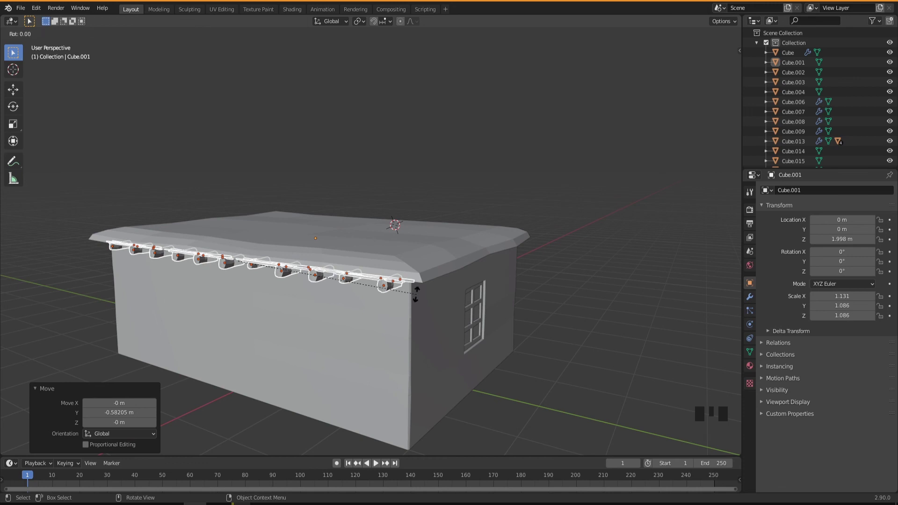
key("z")
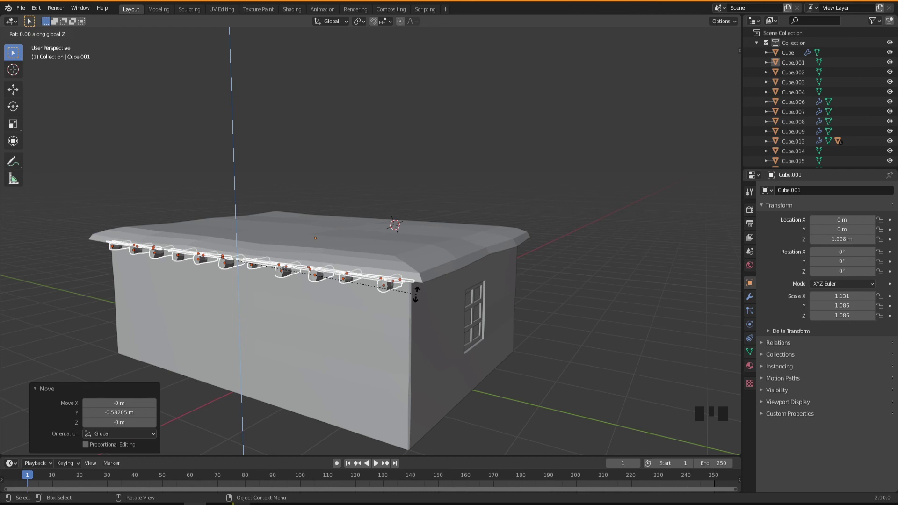
type("90")
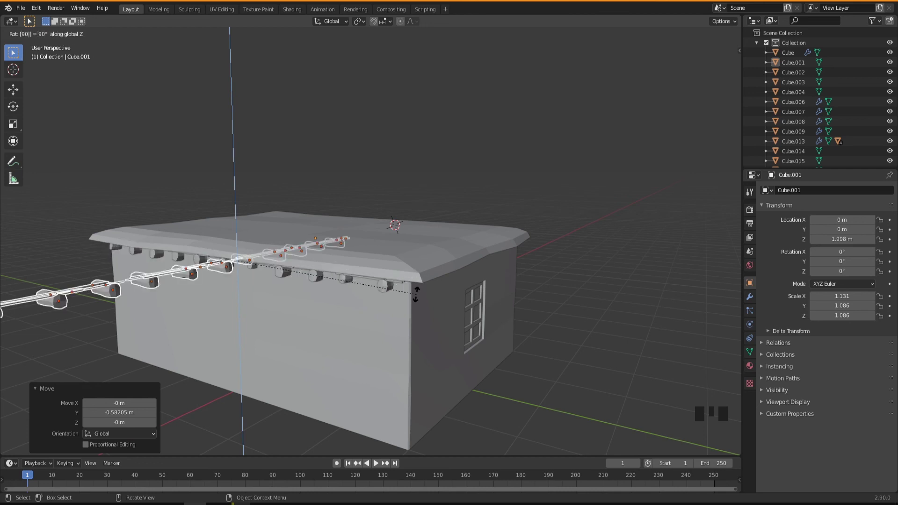
key("Return")
- Move the turned copy about -2.821 m along Y and about 1.534 m along X to sit under the side eave
middle_click_drag(367, 343, 388, 338)
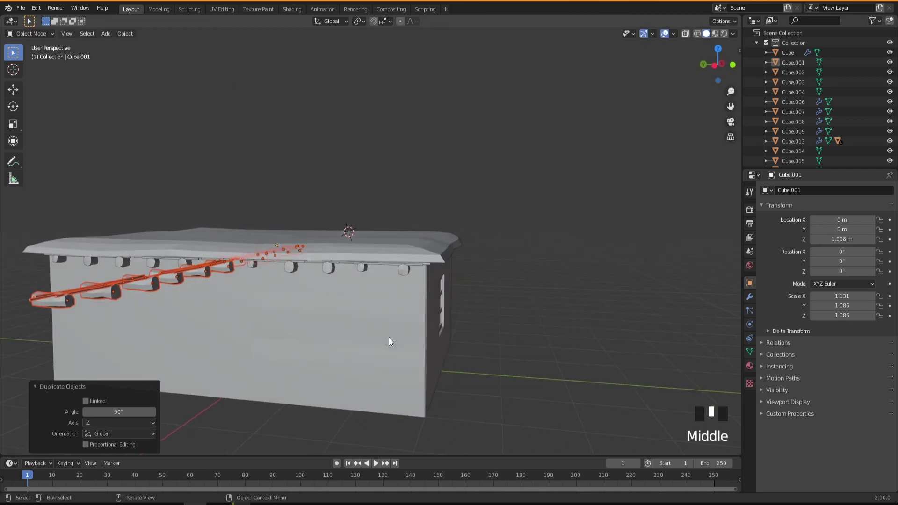
key("g")
key("y")
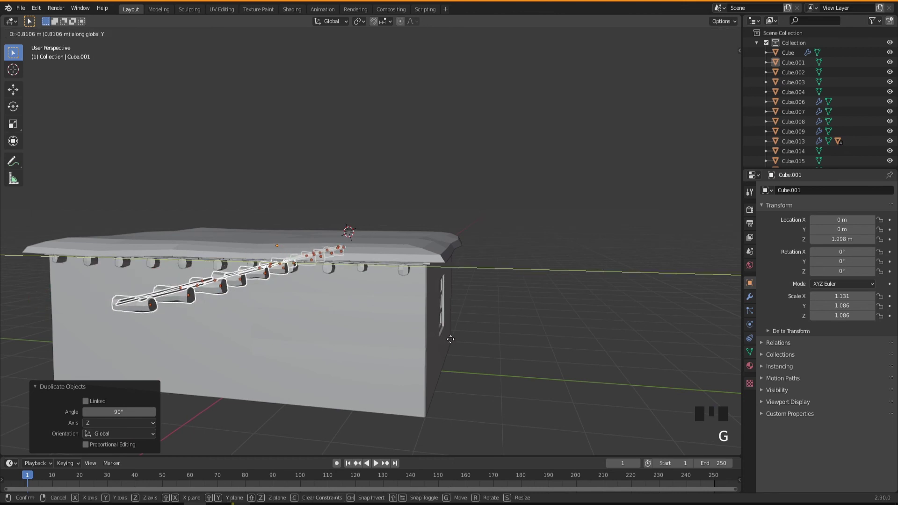
left_click(587, 359)
middle_click_drag(504, 332, 400, 326)
middle_click_drag(455, 329, 264, 301, "shift")
key("g")
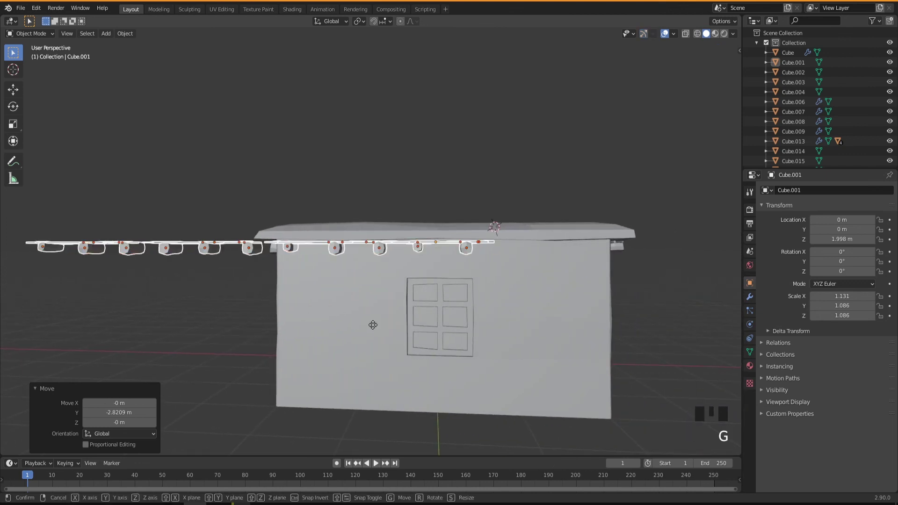
key("x")
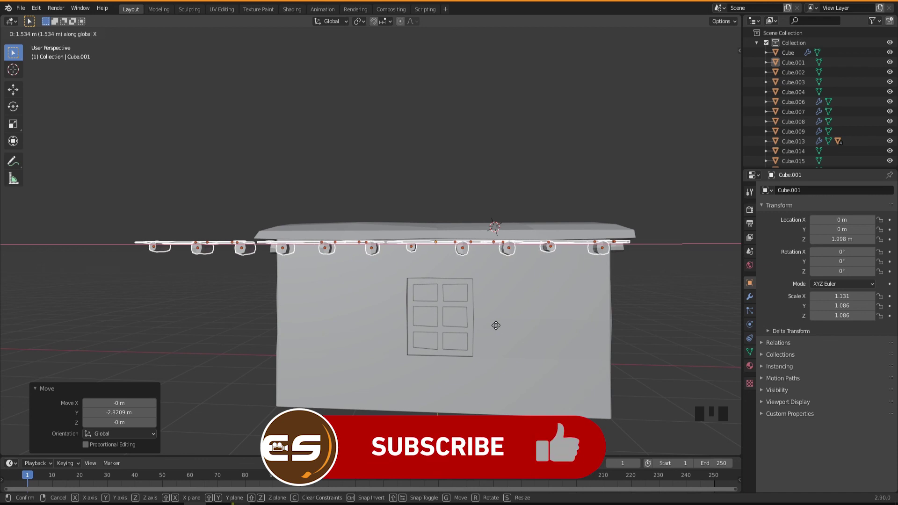
left_click(496, 326)
- Delete the three surplus beams and their poles that stick out past the back corner of the side wall
middle_click_drag(345, 326, 369, 327)
scroll(314, 292, "up", 2)
scroll(315, 292, "up", 1)
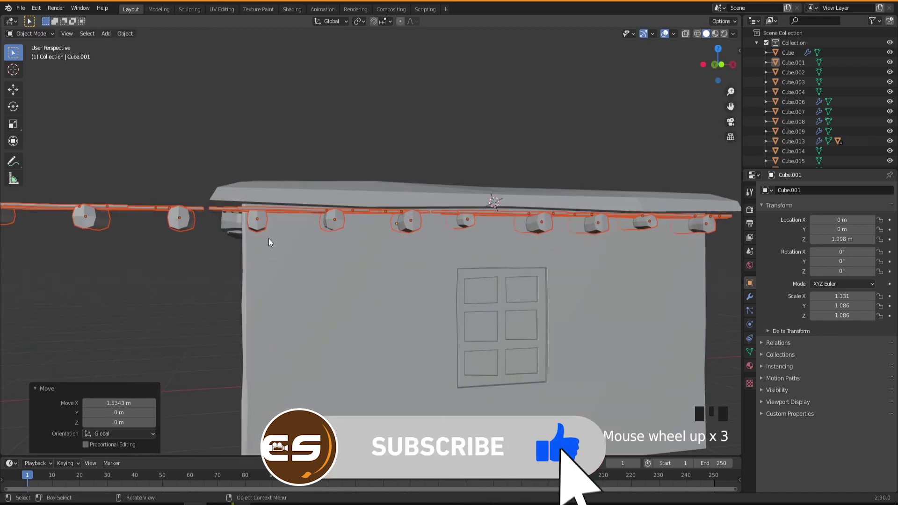
mouse_move(658, 298)
middle_mouse_down()
mouse_move(646, 305)
mouse_move(666, 307)
middle_mouse_up()
middle_click_drag(431, 323, 413, 316)
scroll(363, 330, "down", 3)
middle_click_drag(363, 329, 333, 323)
left_click_drag(134, 221, 266, 327)
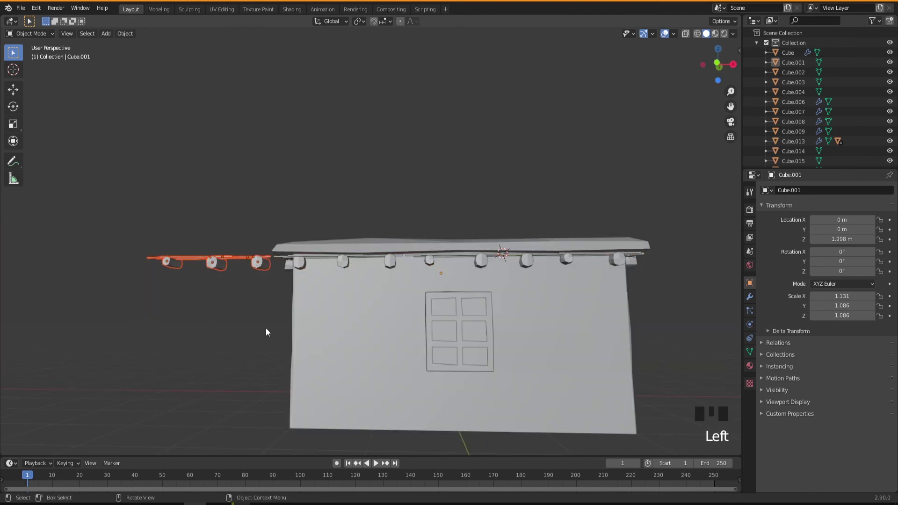
key("Delete")
- Move the side wall's beam nearest the back corner about 0.057 m along X, inward from the corner
middle_click_drag(301, 330, 355, 300)
scroll(385, 312, "up", 2)
scroll(389, 301, "up", 1)
left_click(237, 239)
middle_click_drag(362, 332, 340, 332)
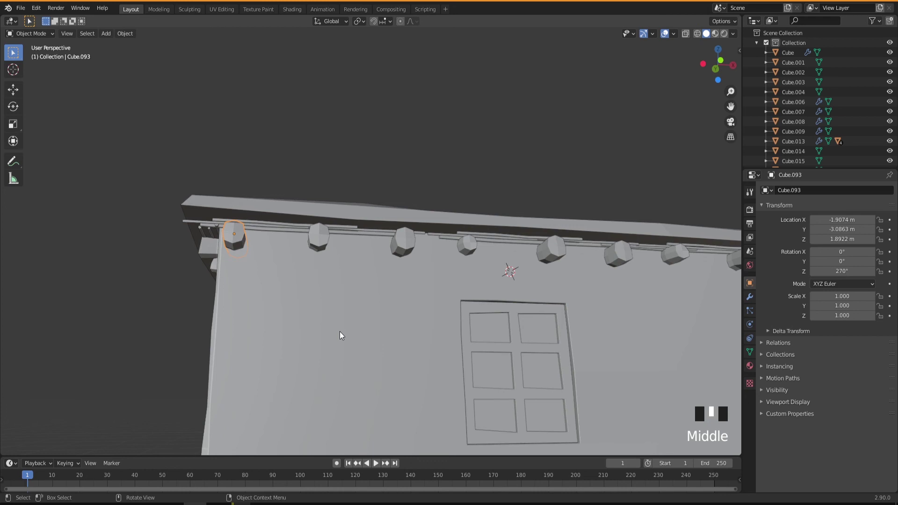
key("g")
key("y")
key("x")
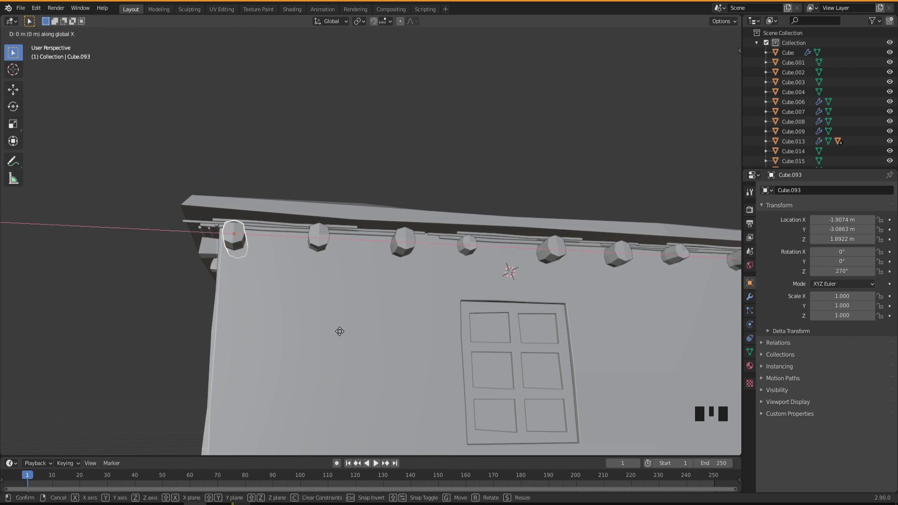
left_click(354, 337)
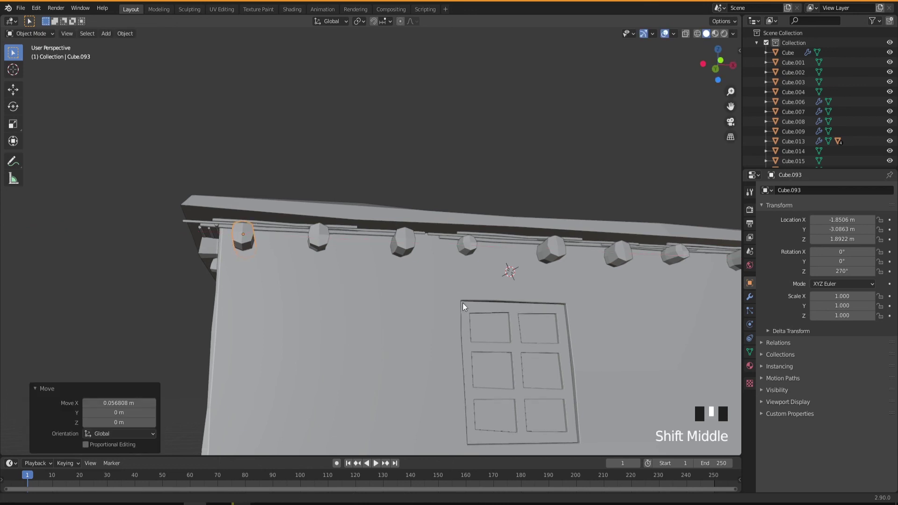
- Shift the side wall's beam nearest the front corner slightly inward along negative X
middle_click_drag(462, 302, 248, 303, "shift")
left_click(559, 256)
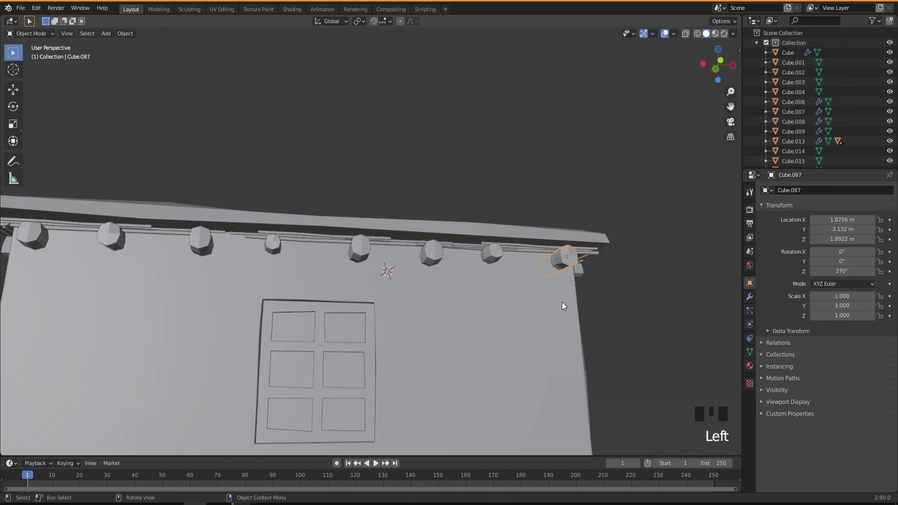
key("g")
key("x")
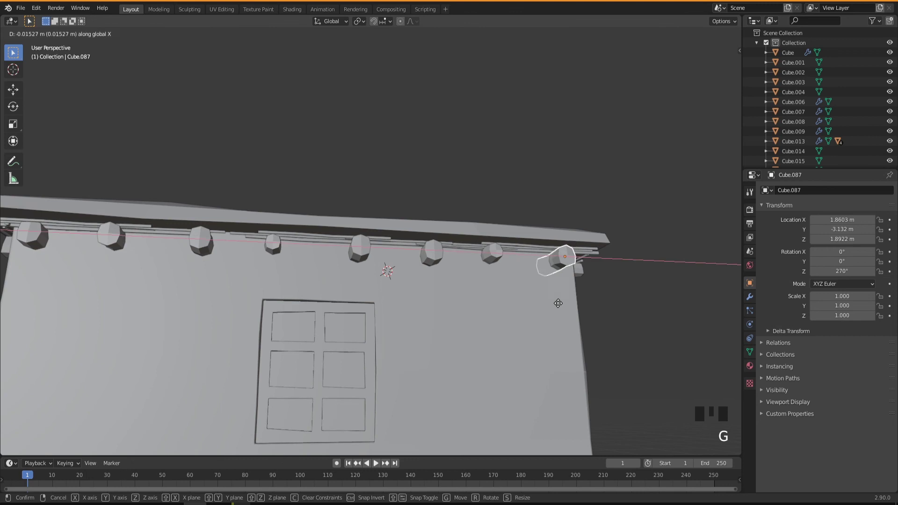
left_click(547, 305)
- Move the beam next to the side wall's front corner beam about -0.022 m along Y to vary its protrusion
middle_click_drag(439, 314, 484, 246)
left_click(481, 238)
key("g")
key("y")
left_click(477, 255)
- Select all the beams and poles along the side eave, leaving the wall and roof out of the selection
scroll(524, 300, "down", 2)
middle_click_drag(525, 314, 644, 340)
scroll(608, 346, "down", 4)
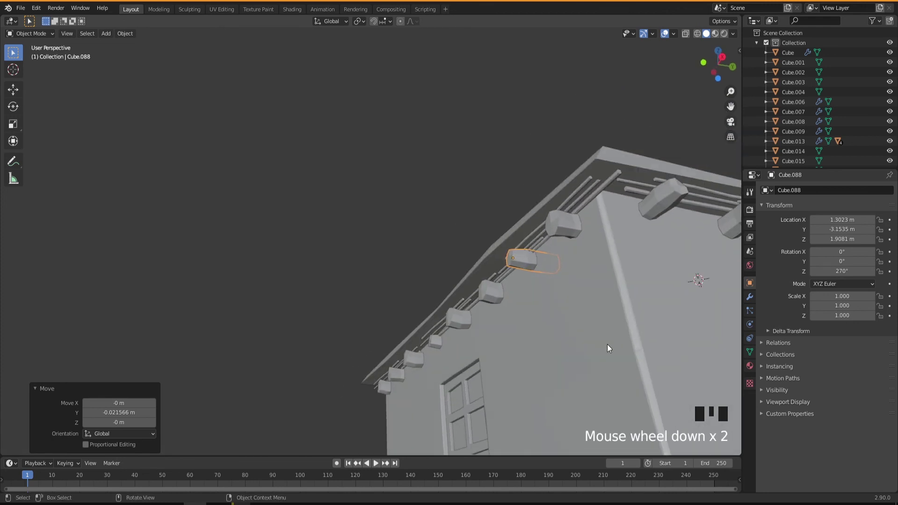
middle_click_drag(593, 361, 423, 243, "shift")
left_click(654, 251, "shift")
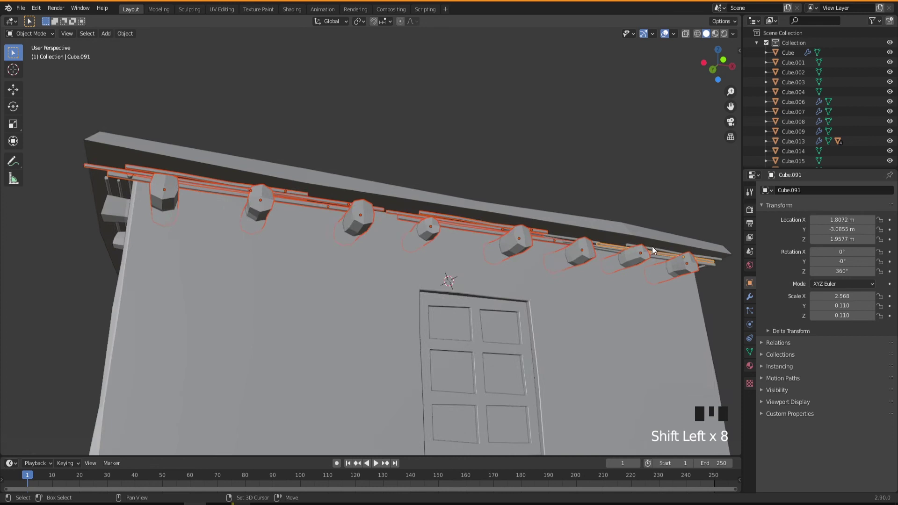
middle_click_drag(653, 250, 403, 237, "shift")
- Duplicate the side row of beams and poles, rotate the copy 180° about Z and place it under the opposite side eave
key("shift+d")
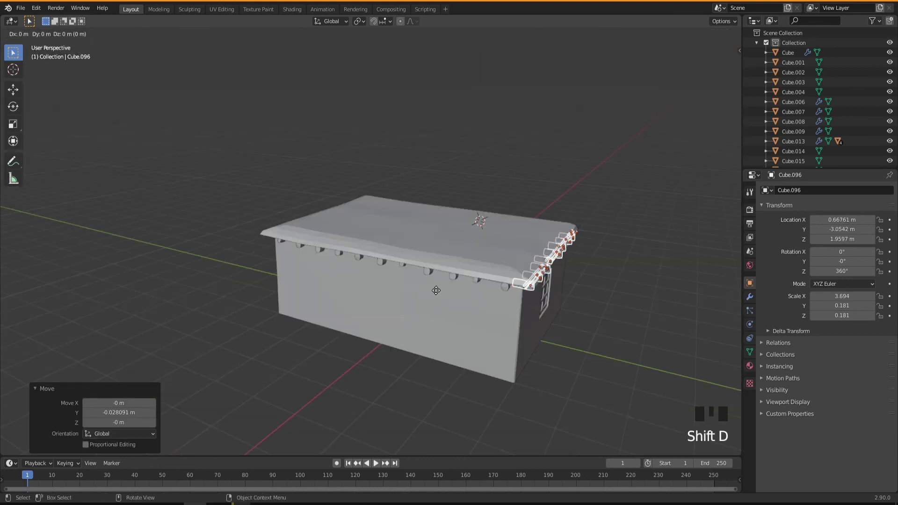
key("r")
key("z")
key("g")
key("x")
left_click(200, 307)
scroll(201, 307, "down", 1)
middle_click_drag(167, 294, 268, 277, "shift")
scroll(297, 273, "down", 2)
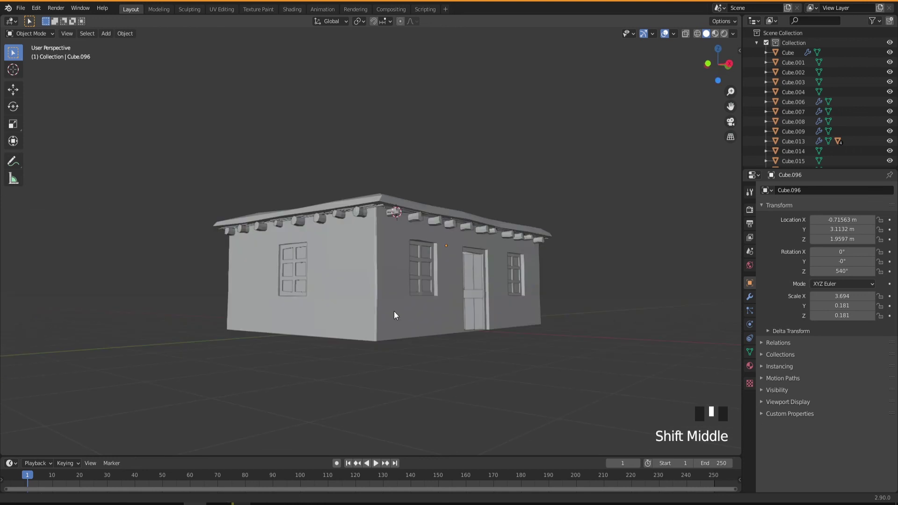
middle_click_drag(394, 310, 414, 335, "shift")
scroll(409, 345, "up", 1)
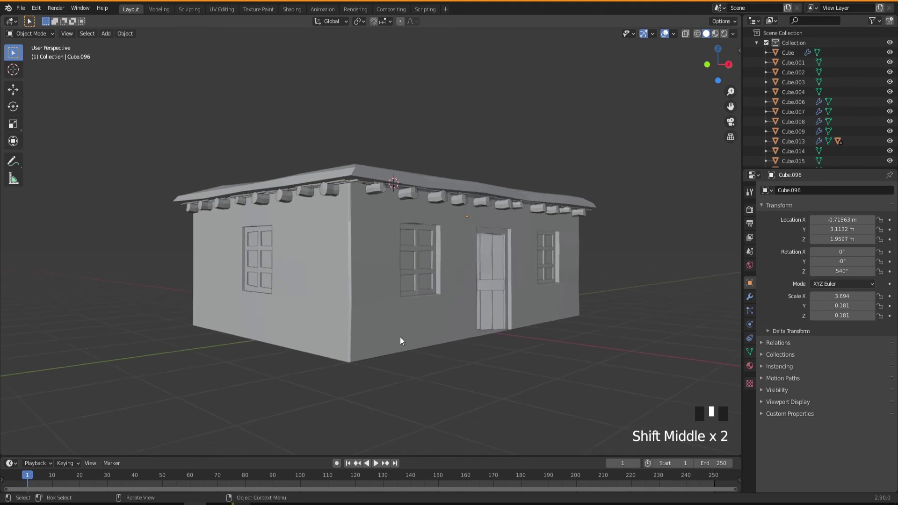